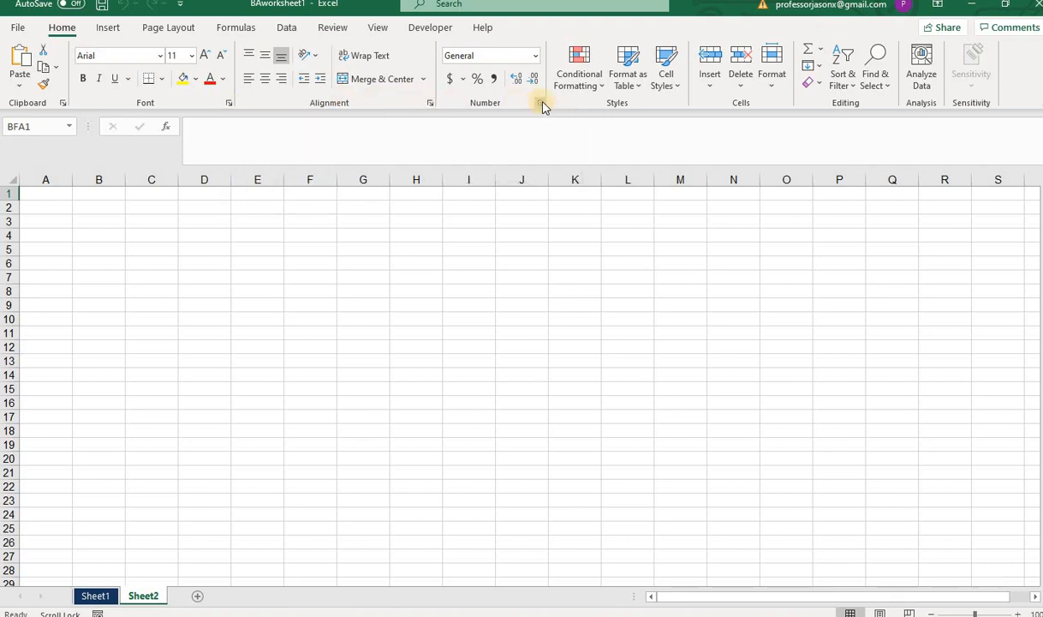
- Examine the available number formats and the formula bar on Sheet2
{"action": "left_click", "coordinate": [533, 57]}
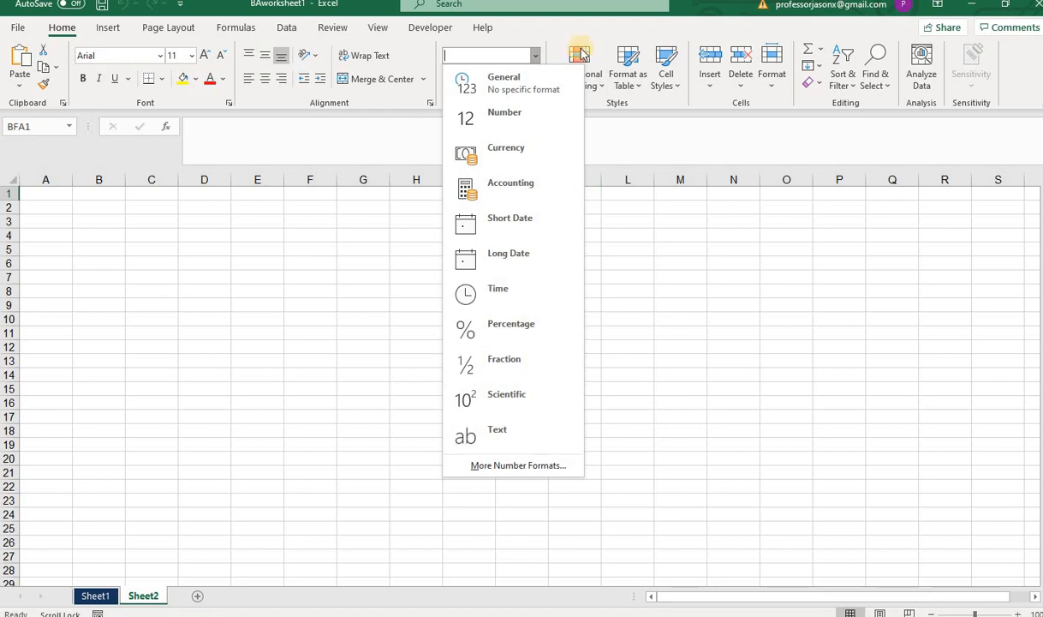
{"action": "left_click", "coordinate": [696, 124]}
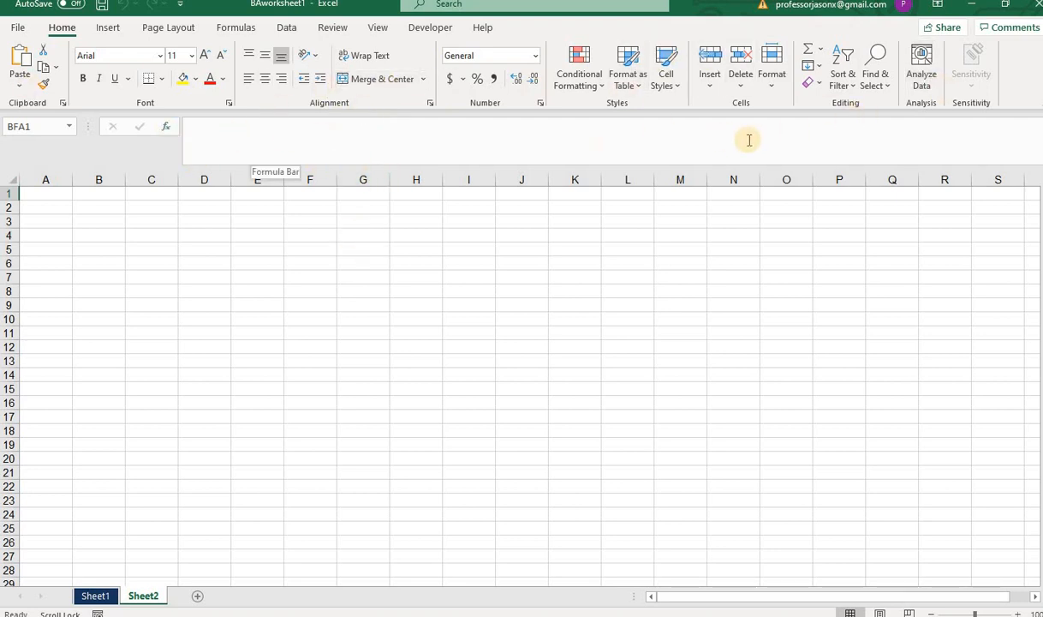
{"action": "left_click", "coordinate": [231, 125]}
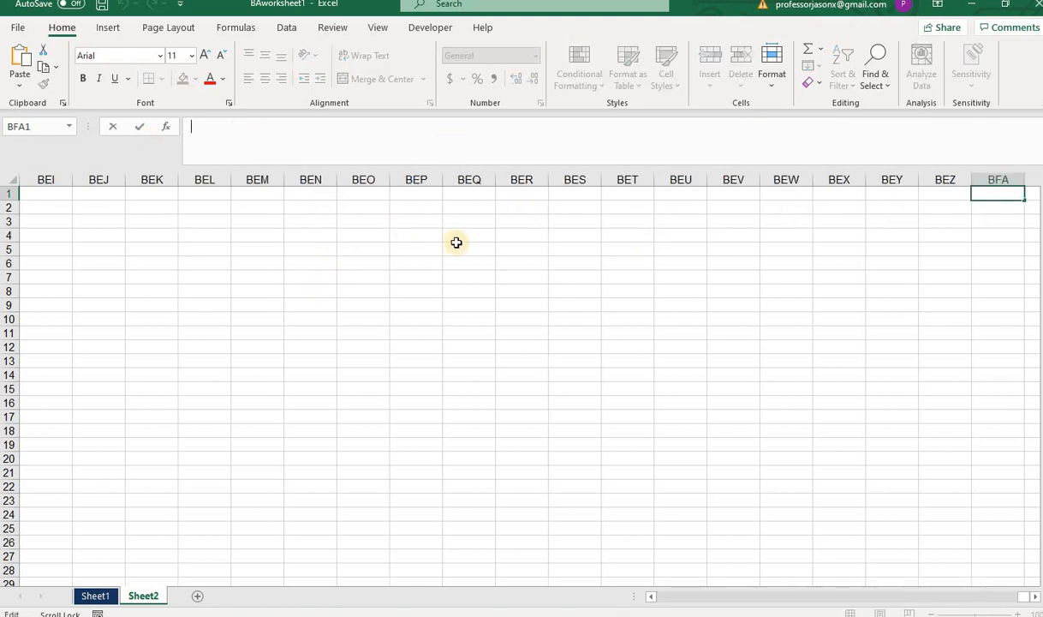
- Select cell A1, the whole sheet, and several single cells such as C9 and B4 to examine their references in the Name Box
{"action": "left_click_drag", "start_coordinate": [467, 207], "coordinate": [12, 210]}
{"action": "left_click", "coordinate": [28, 191]}
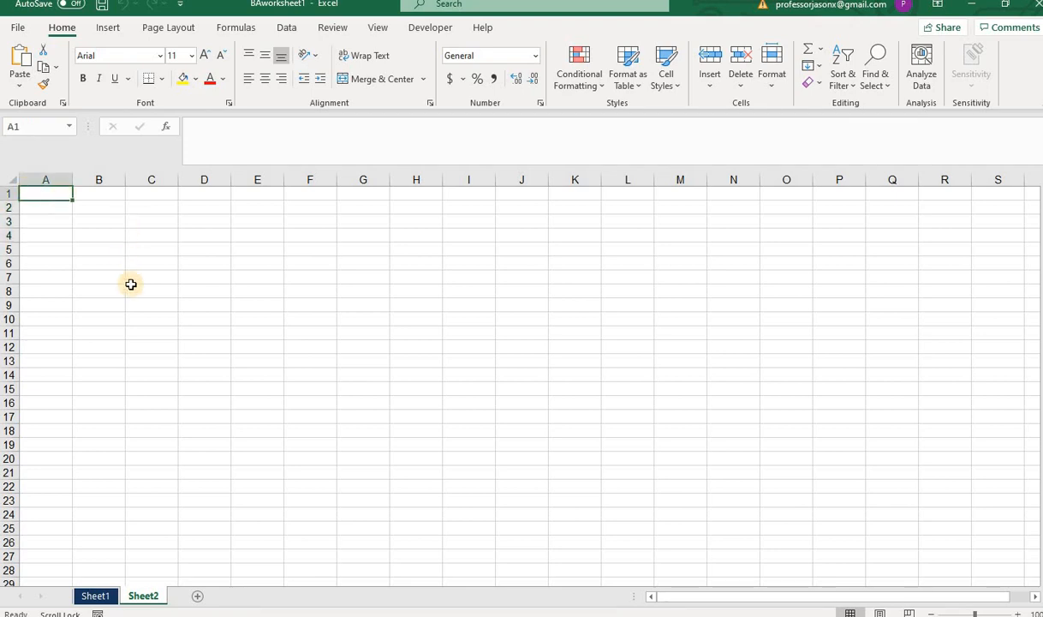
{"action": "left_click", "coordinate": [11, 175]}
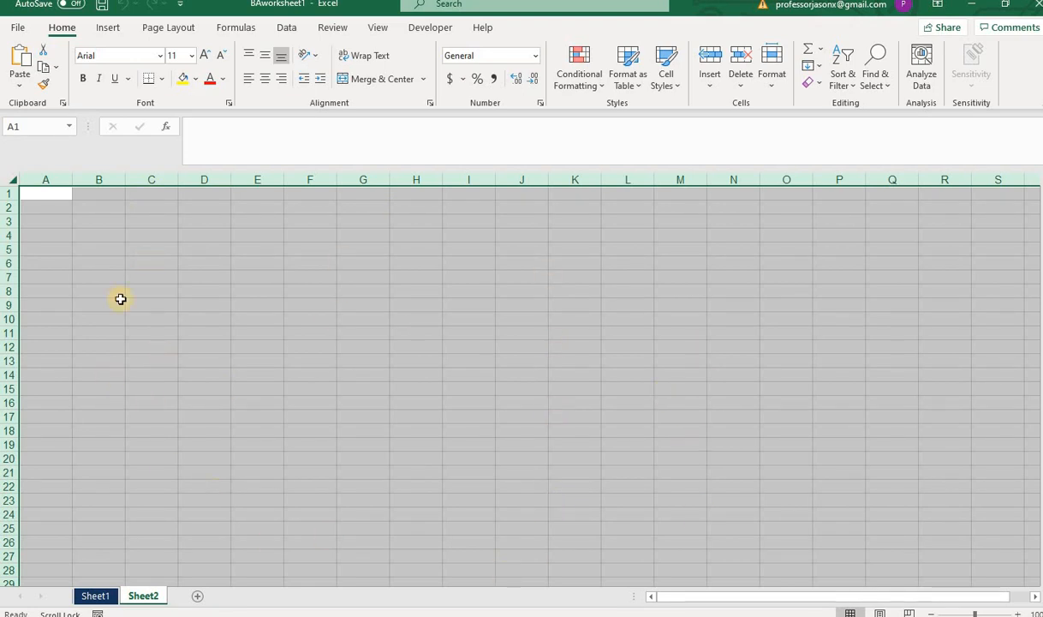
{"action": "left_click", "coordinate": [158, 305]}
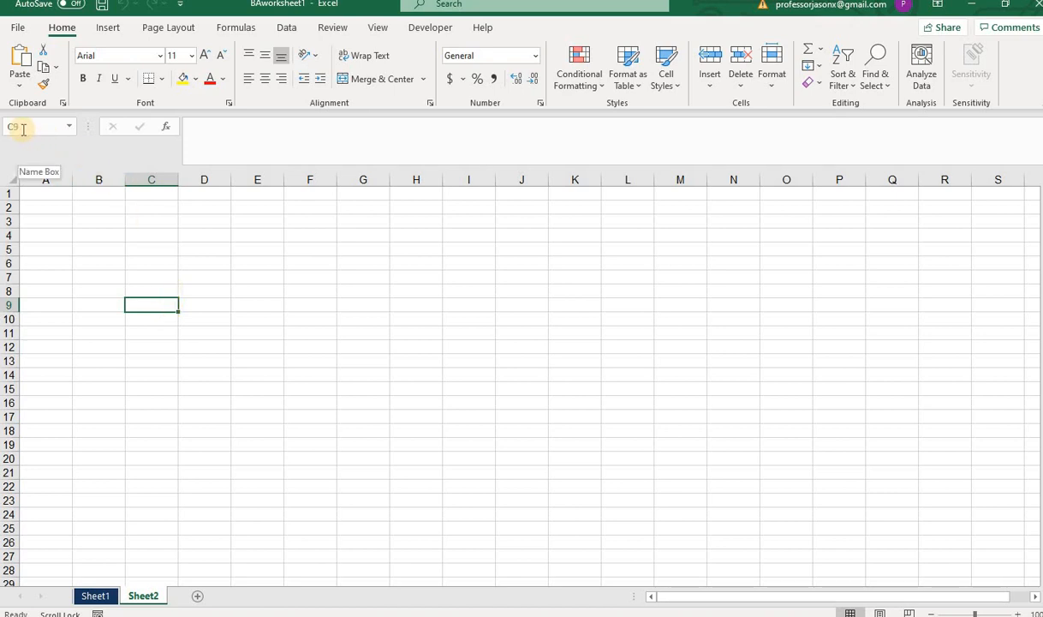
{"action": "left_click", "coordinate": [103, 243]}
{"action": "left_click", "coordinate": [161, 238]}
{"action": "left_click", "coordinate": [280, 232]}
{"action": "left_click", "coordinate": [299, 334]}
{"action": "left_click", "coordinate": [198, 294]}
{"action": "left_click", "coordinate": [115, 233]}
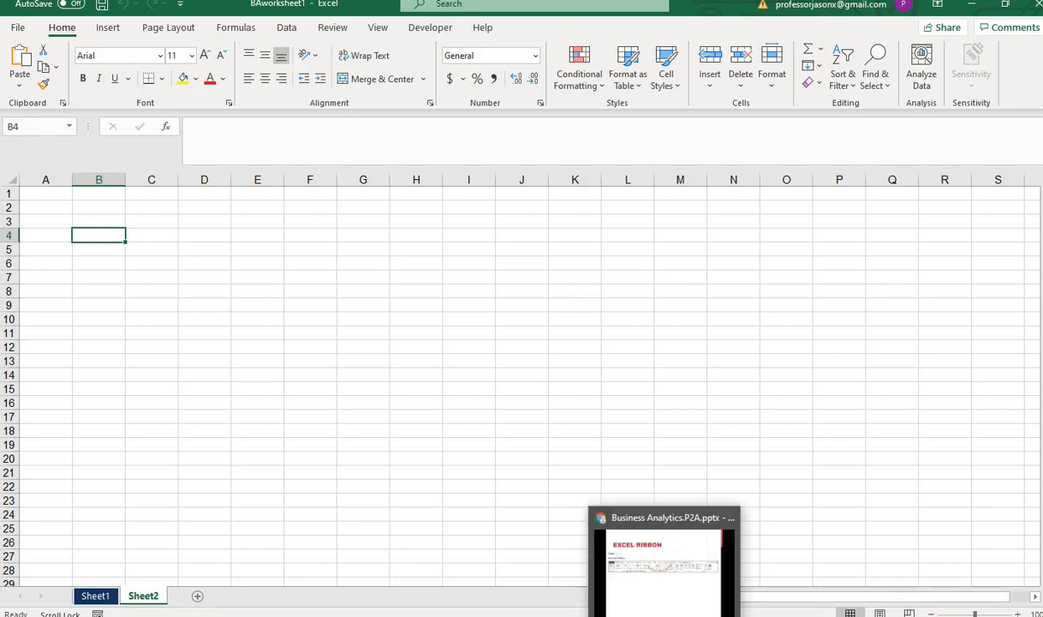
- Switch to the Business Analytics.P2A presentation in Chrome, stop presenting, and open the BusAnalytics Workbook spreadsheet
{"action": "left_click", "coordinate": [685, 552]}
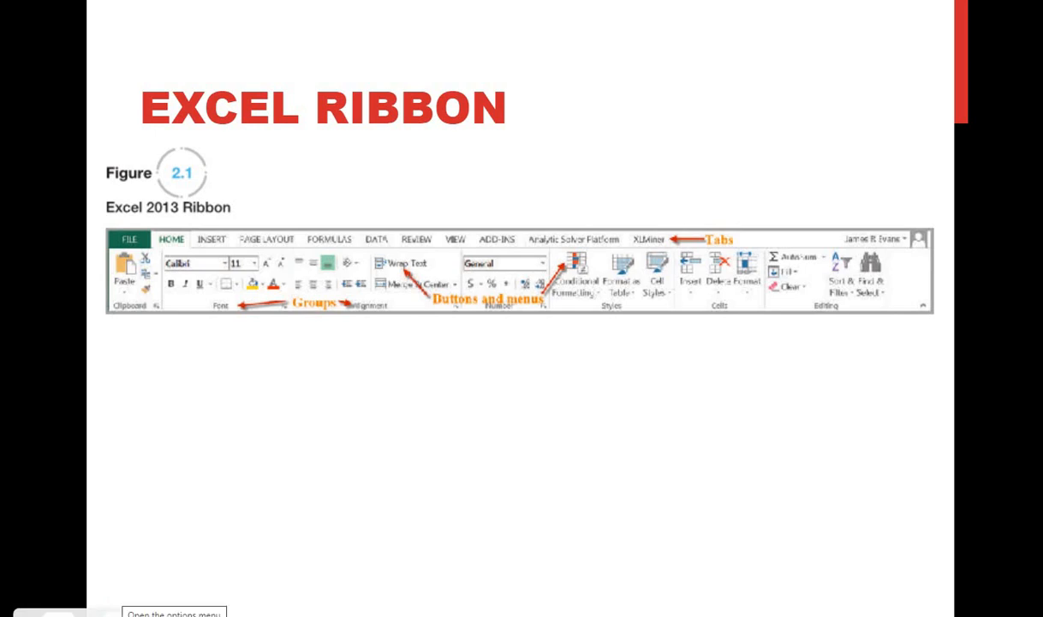
{"action": "left_click", "coordinate": [110, 611]}
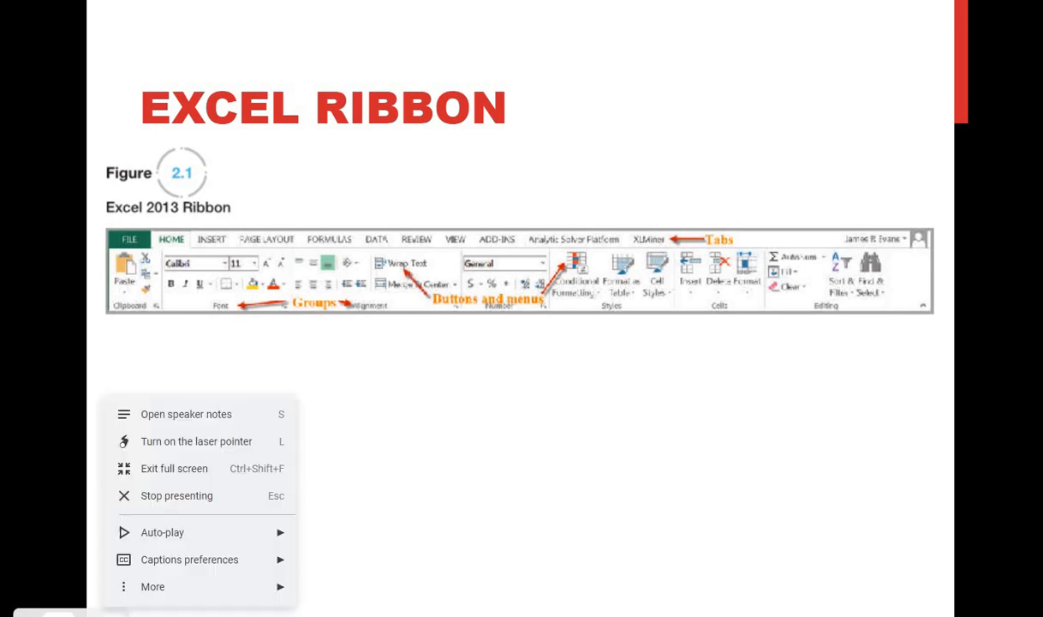
{"action": "left_click", "coordinate": [194, 497]}
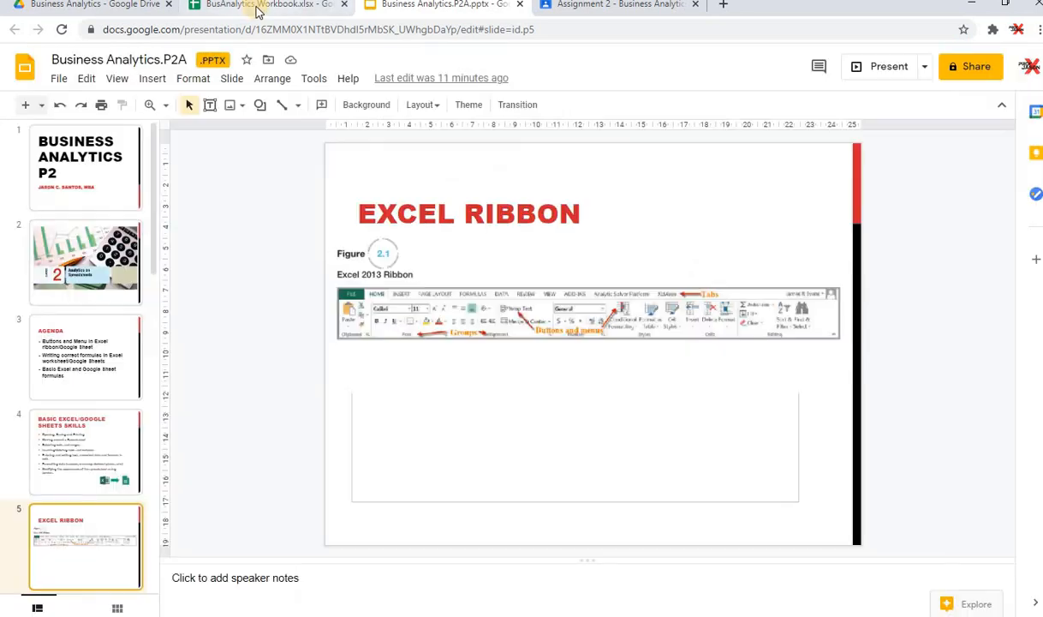
{"action": "left_click", "coordinate": [255, 7]}
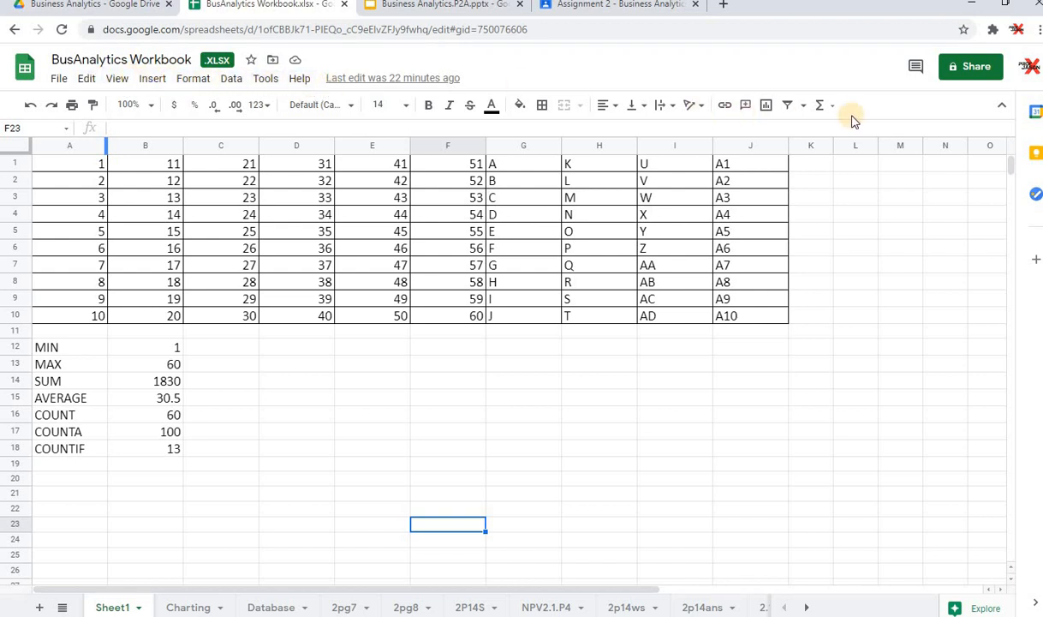
- Hide the spreadsheet's menus and show them again
{"action": "left_click", "coordinate": [1000, 106]}
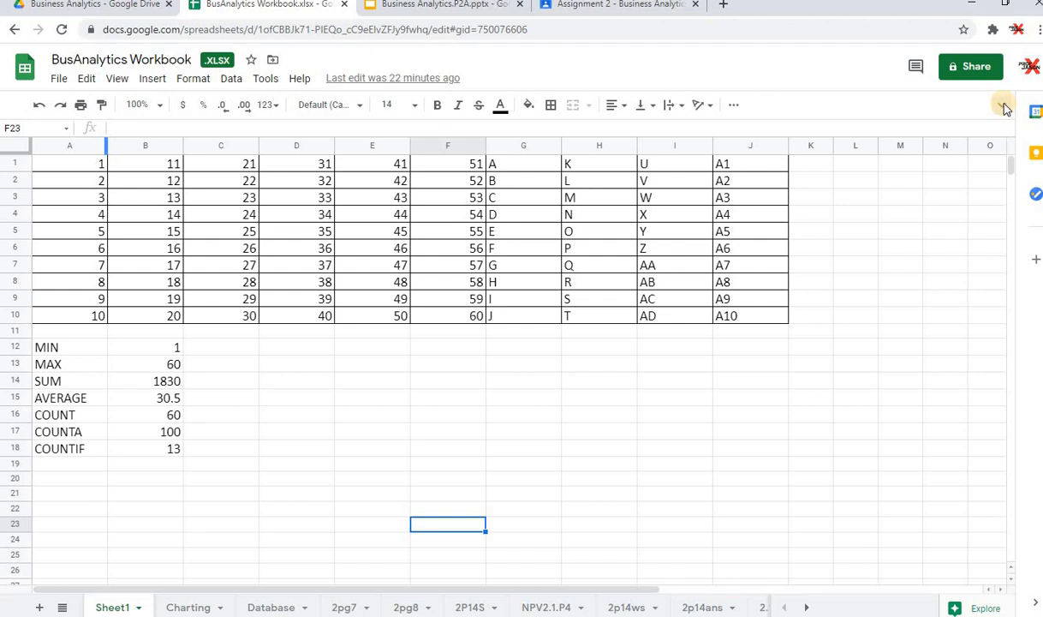
{"action": "key", "text": "ctrl+shift+f"}
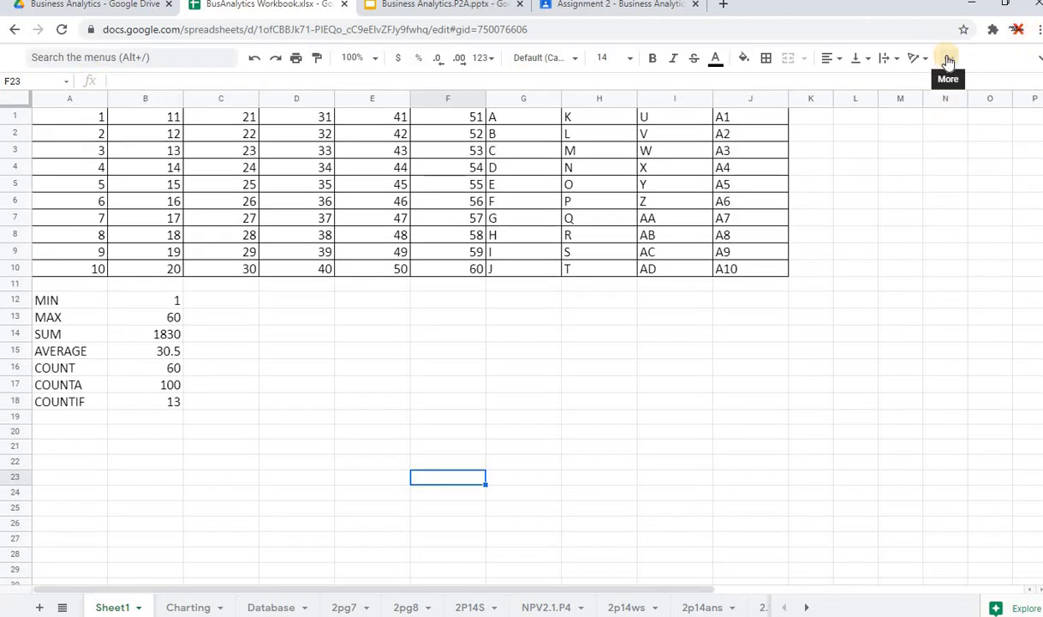
{"action": "left_click", "coordinate": [1036, 64]}
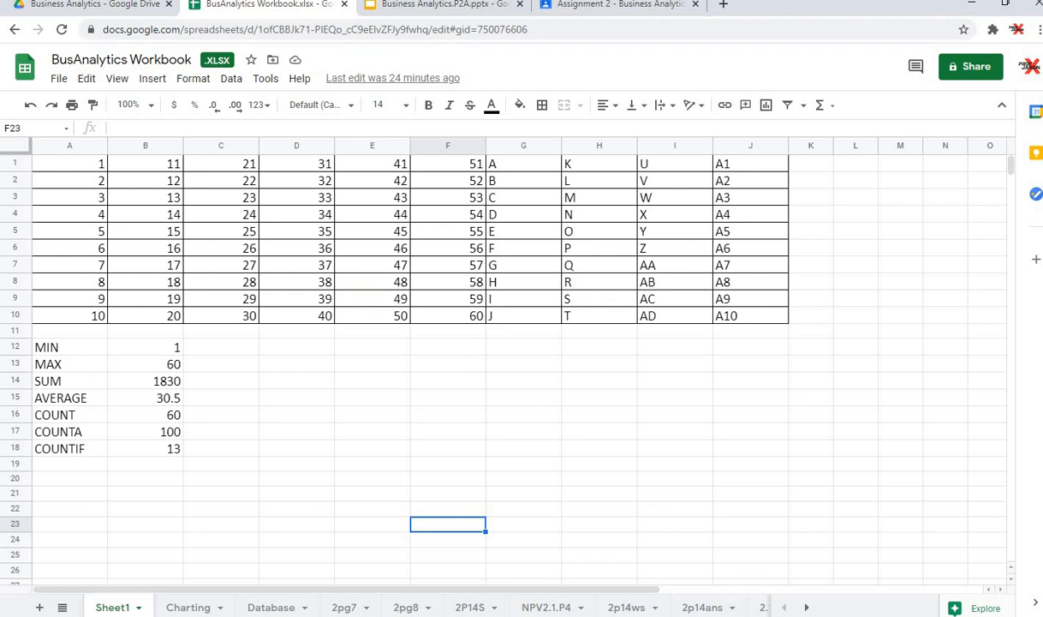
- Present the Business Analytics.P2A slides from the Excel Ribbon slide and advance to the Excel Formulas slide
{"action": "left_click", "coordinate": [384, 9]}
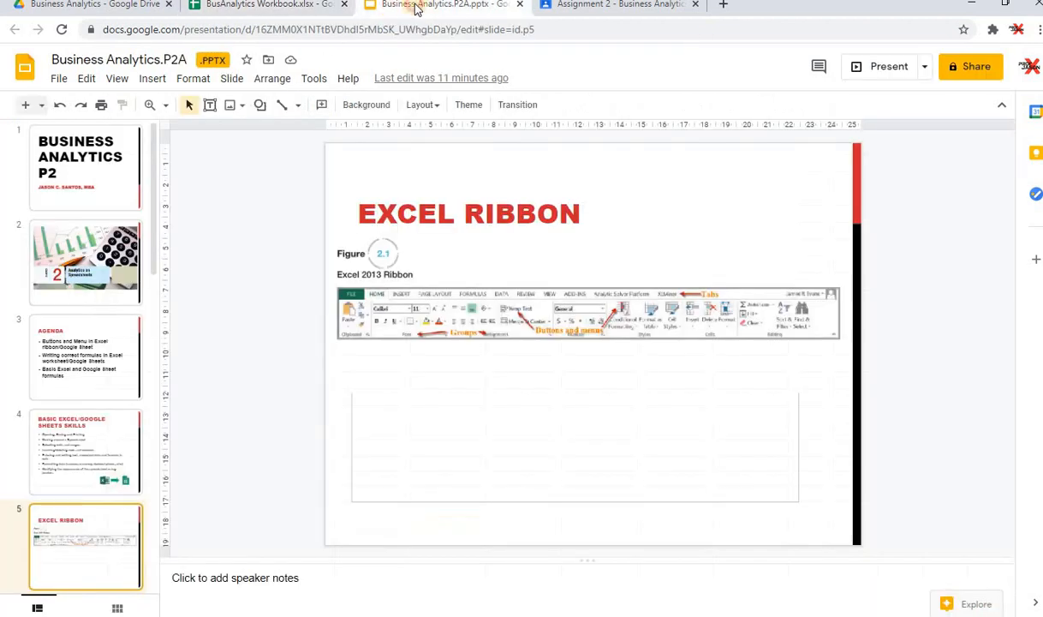
{"action": "left_click", "coordinate": [876, 67]}
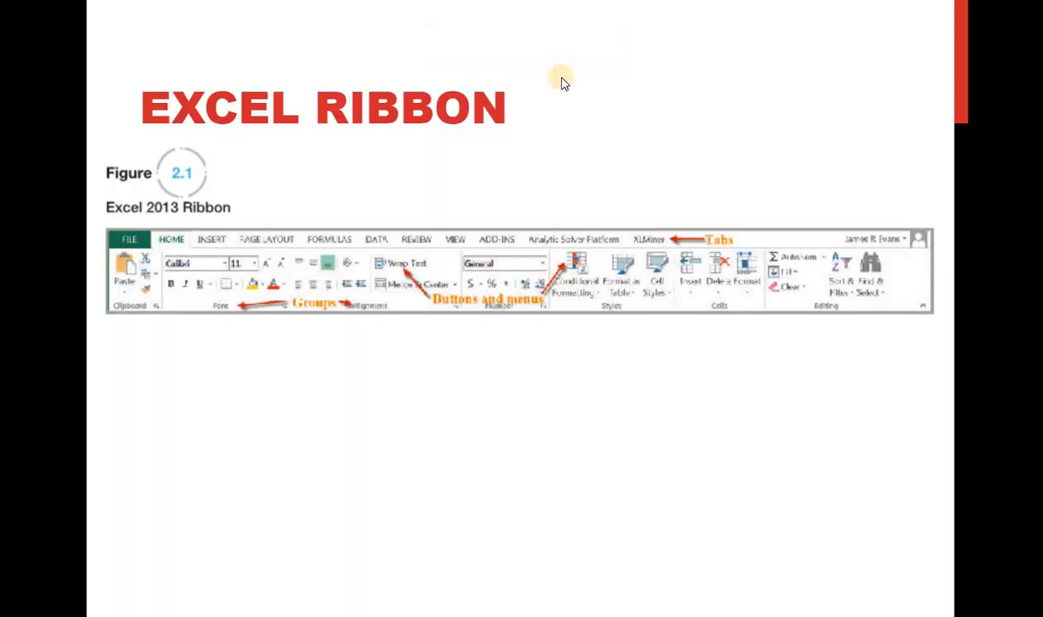
{"action": "left_click", "coordinate": [563, 83]}
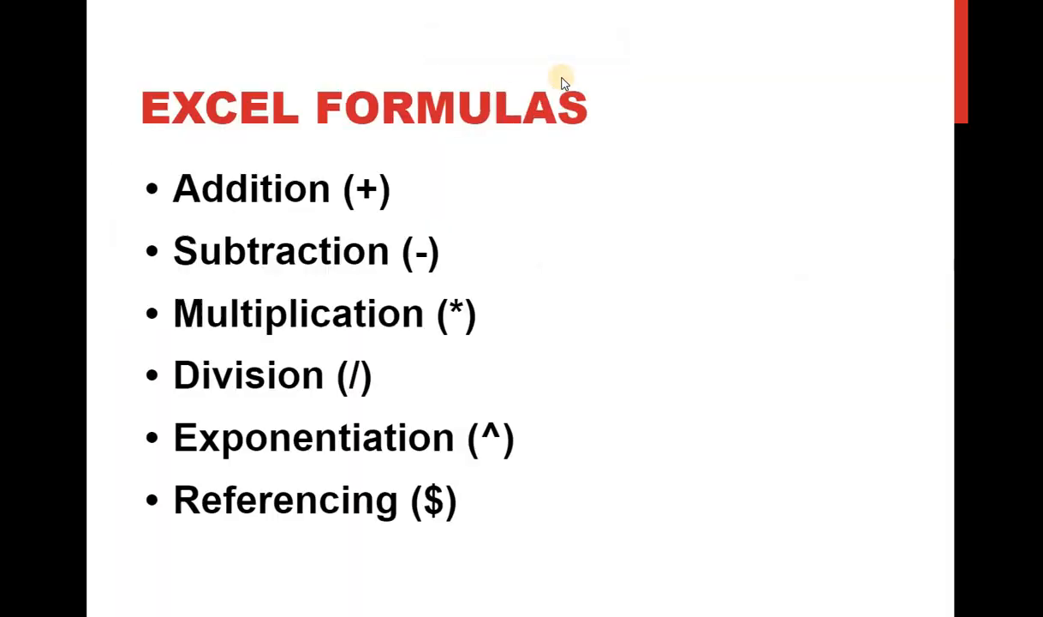
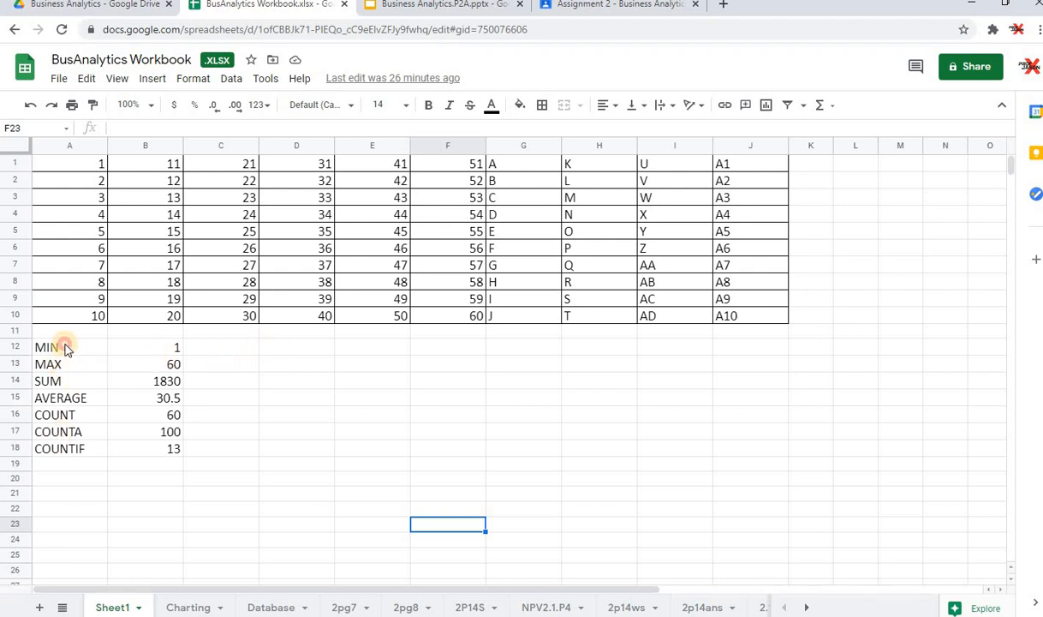
- Examine the function labels and the data table in Sheet1 by selecting ranges including A2:I10 and A1:J9
{"action": "left_click_drag", "start_coordinate": [63, 347], "coordinate": [64, 415]}
{"action": "left_click_drag", "start_coordinate": [94, 187], "coordinate": [704, 313]}
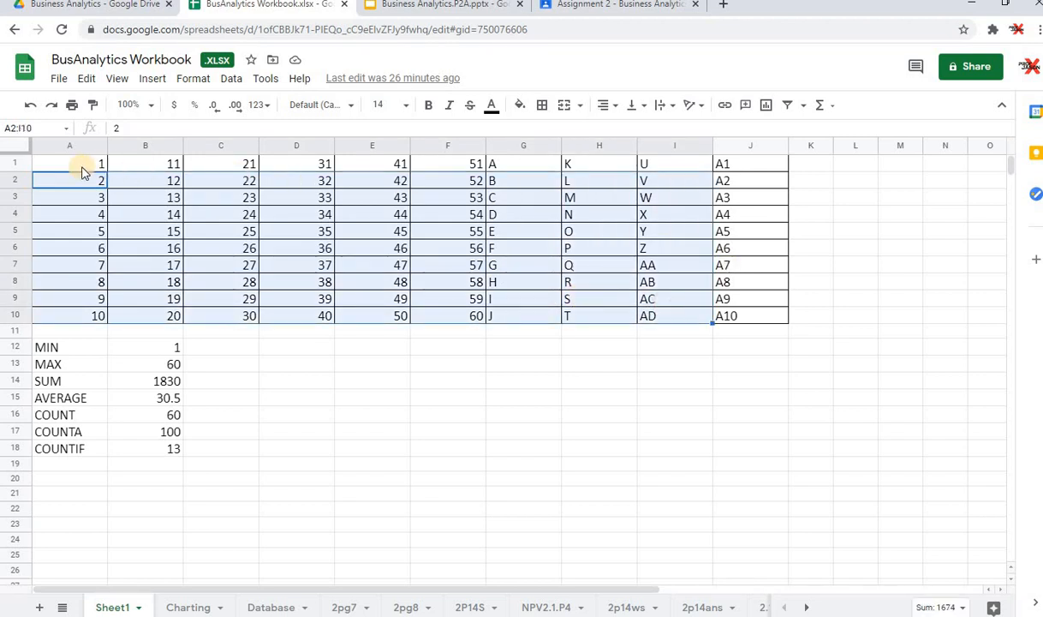
{"action": "left_click_drag", "start_coordinate": [81, 164], "coordinate": [735, 300]}
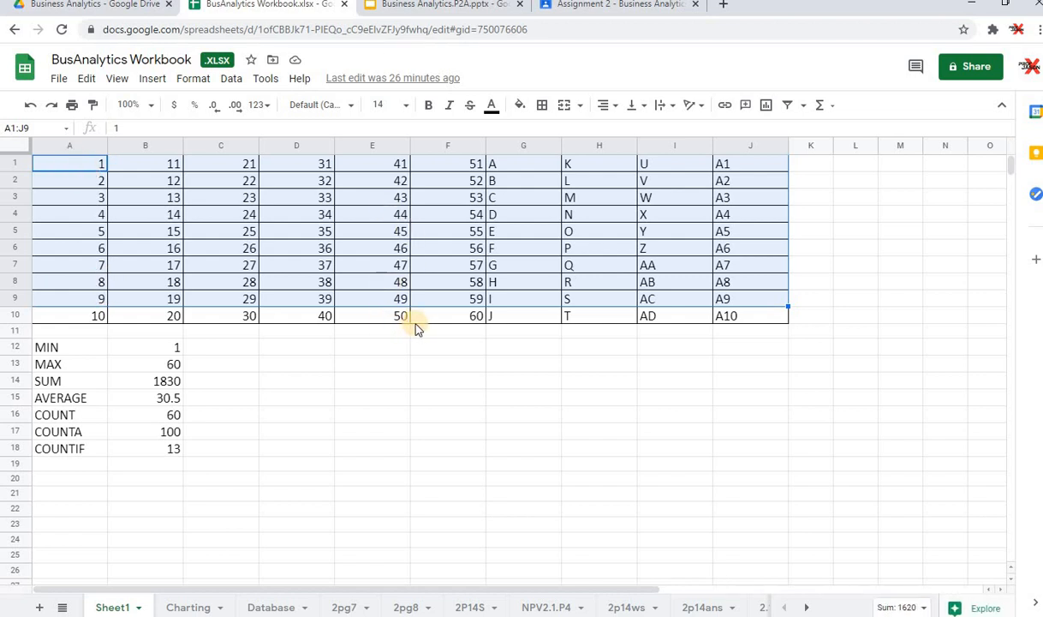
{"action": "left_click", "coordinate": [442, 322]}
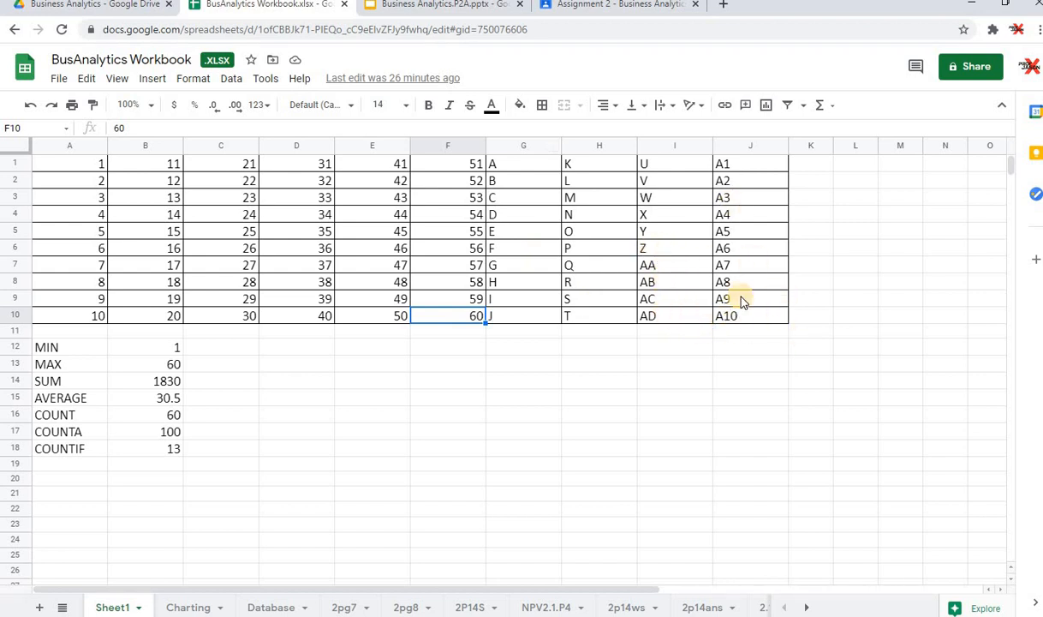
{"action": "left_click", "coordinate": [435, 380]}
- Go through the function labels in A12:A18 one by one, from MIN to COUNTIF
{"action": "left_click_drag", "start_coordinate": [53, 348], "coordinate": [58, 452]}
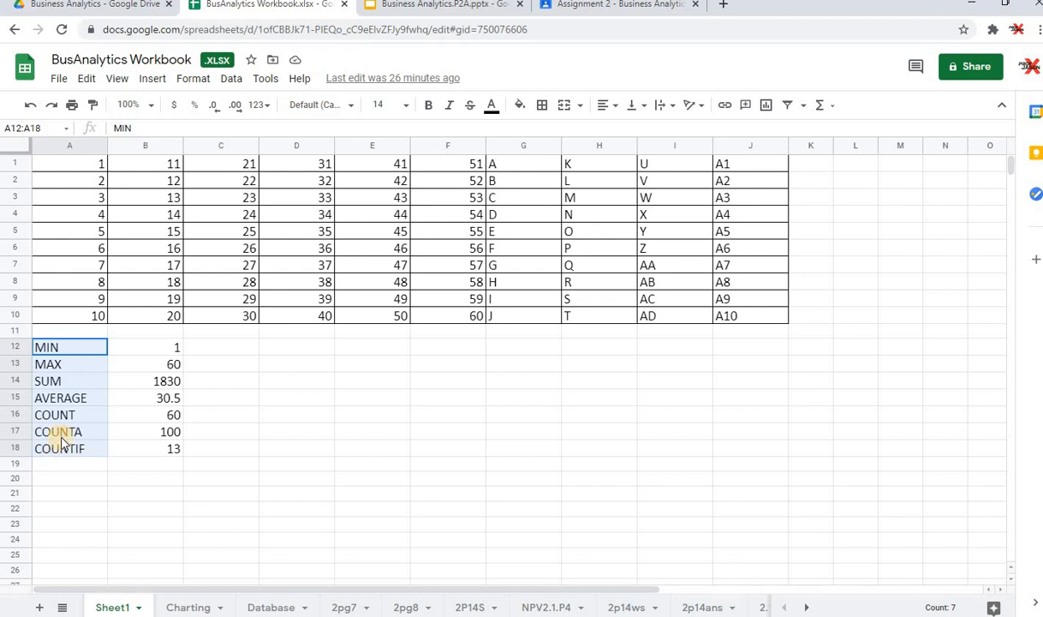
{"action": "left_click", "coordinate": [52, 348]}
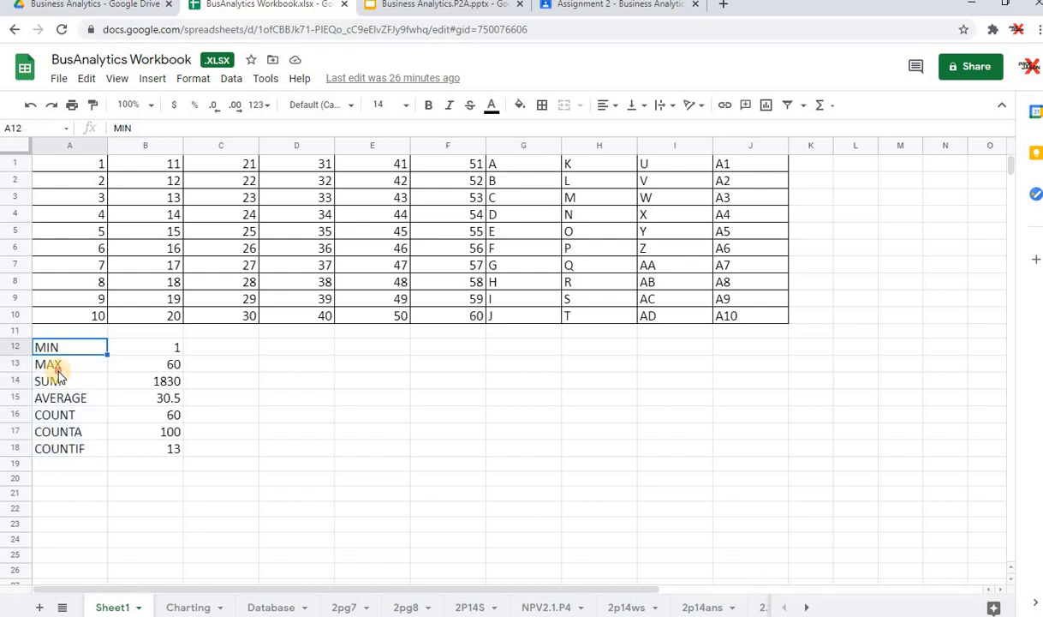
{"action": "left_click", "coordinate": [51, 366]}
{"action": "left_click", "coordinate": [56, 381]}
{"action": "left_click", "coordinate": [60, 399]}
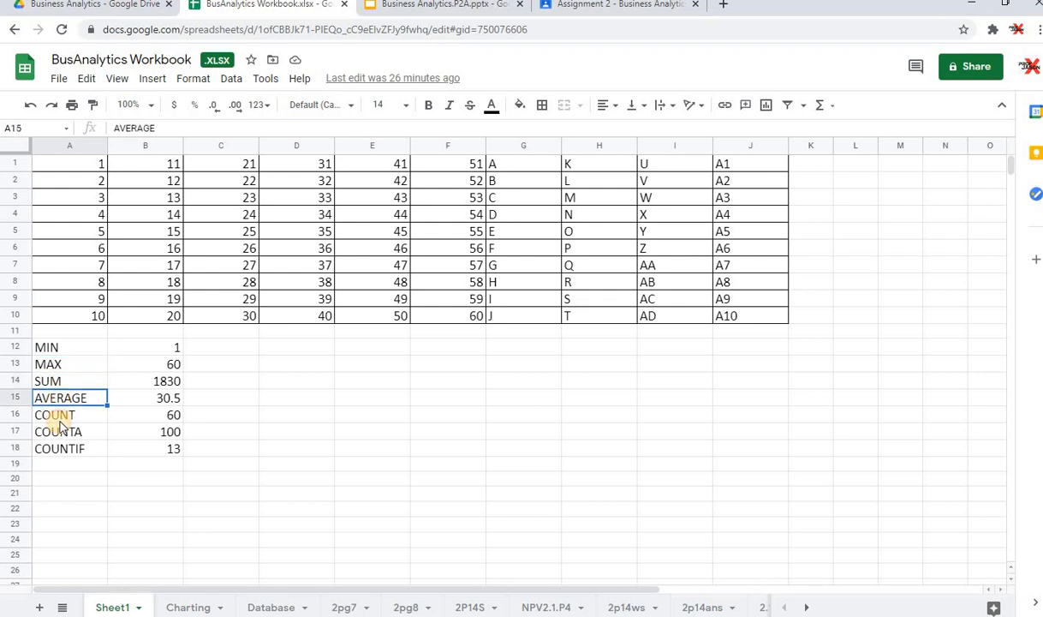
{"action": "left_click", "coordinate": [60, 415]}
{"action": "left_click", "coordinate": [60, 433]}
{"action": "left_click", "coordinate": [62, 455]}
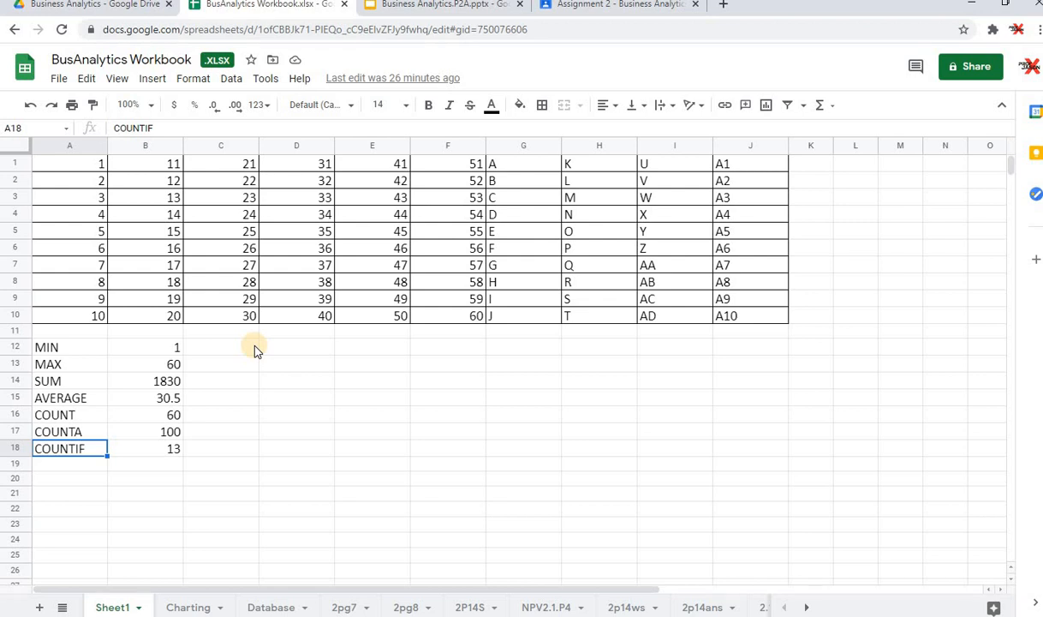
- View the Excel Functions slide in the Business Analytics.P2A presentation and return to the BusAnalytics Workbook spreadsheet
{"action": "left_click", "coordinate": [454, 5]}
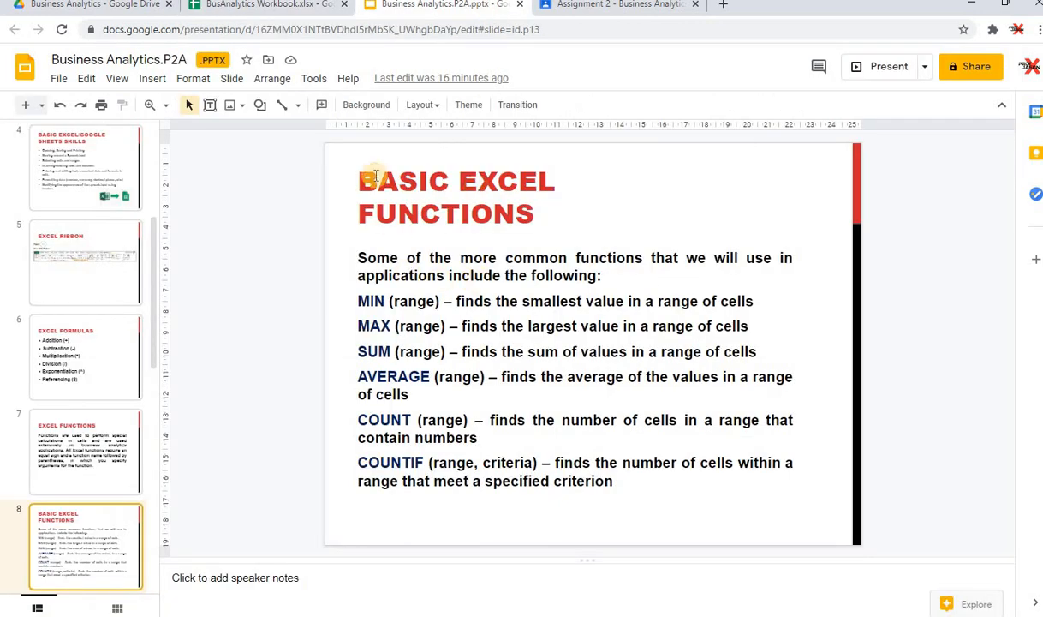
{"action": "left_click", "coordinate": [94, 437]}
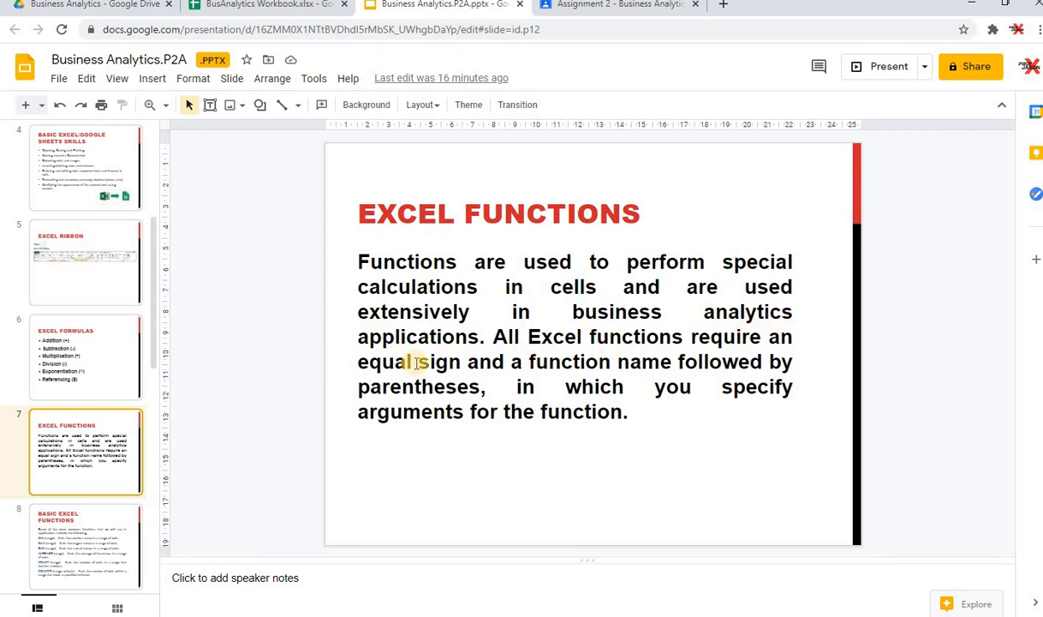
{"action": "left_click", "coordinate": [253, 9]}
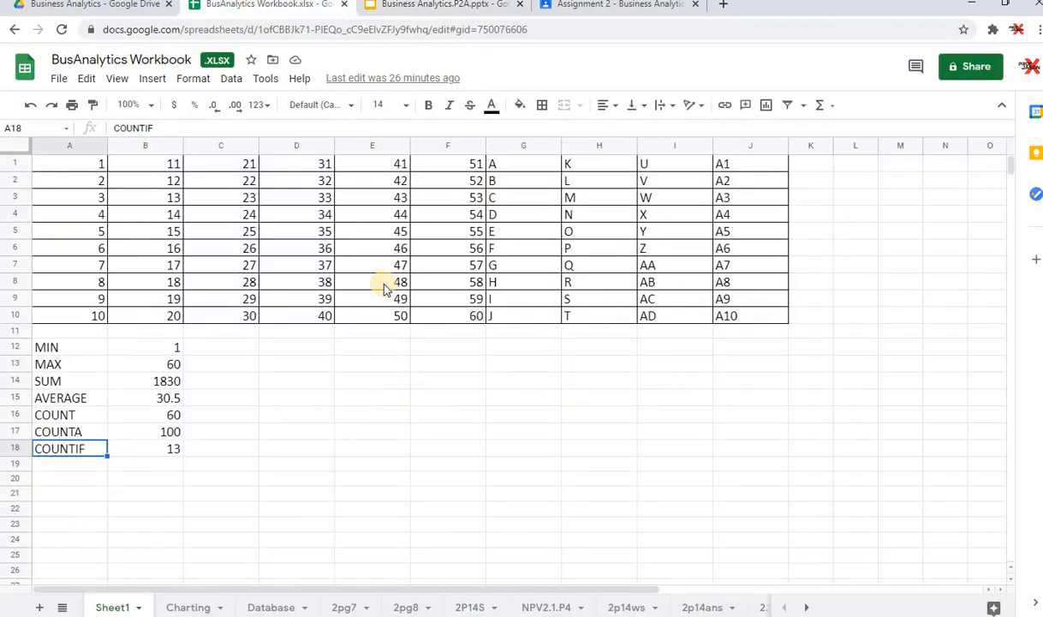
- Enter the formula =min(A1:J10) in cell C12 beside the existing MIN result
{"action": "left_click", "coordinate": [230, 344]}
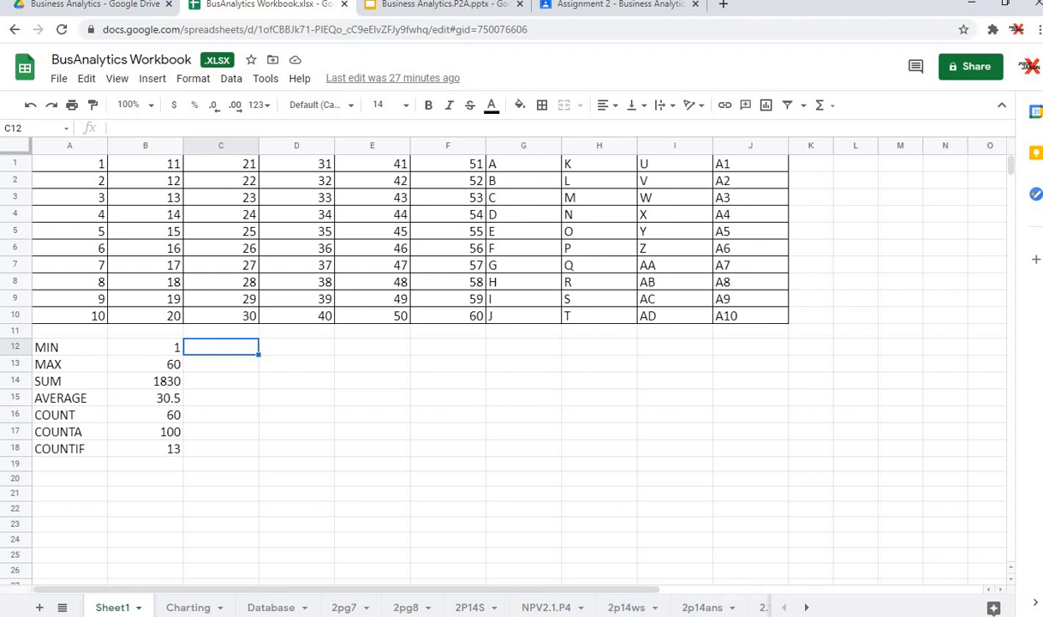
{"action": "type", "text": "="}
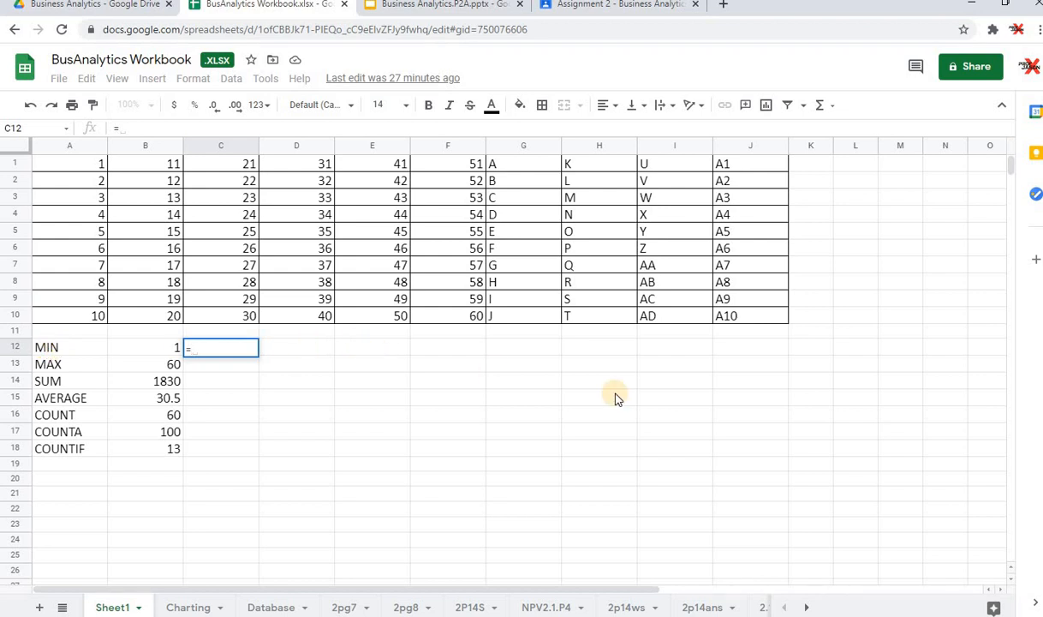
{"action": "type", "text": "m"}
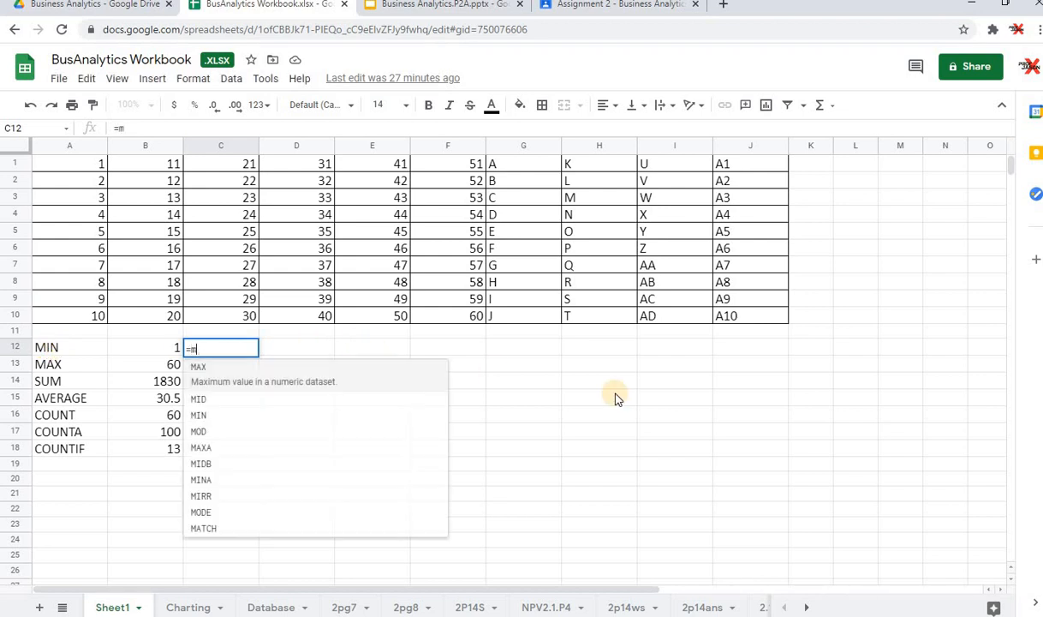
{"action": "type", "text": "in"}
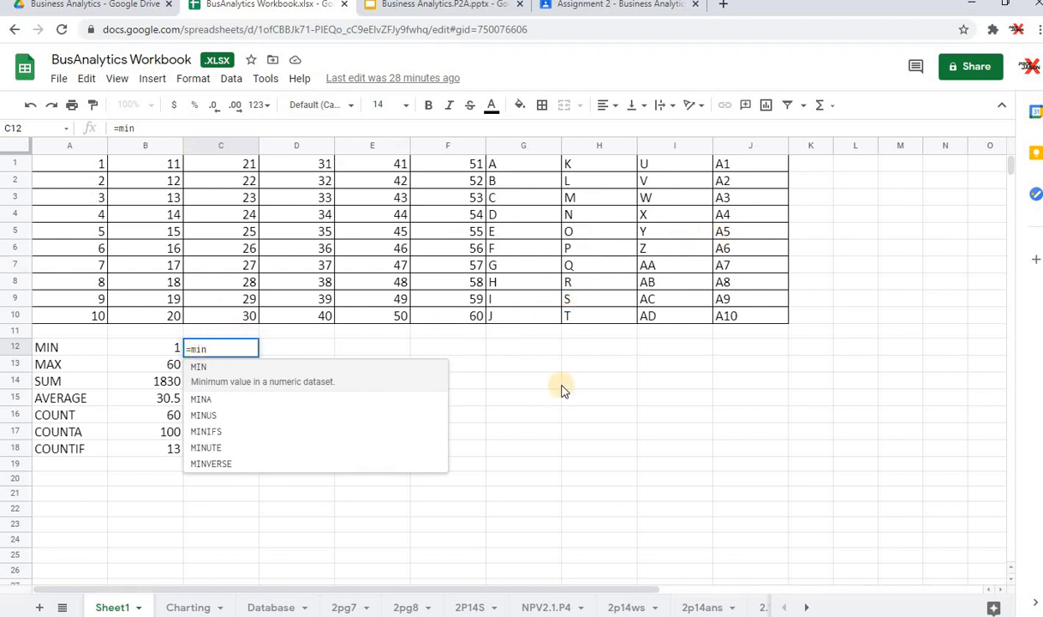
{"action": "type", "text": "("}
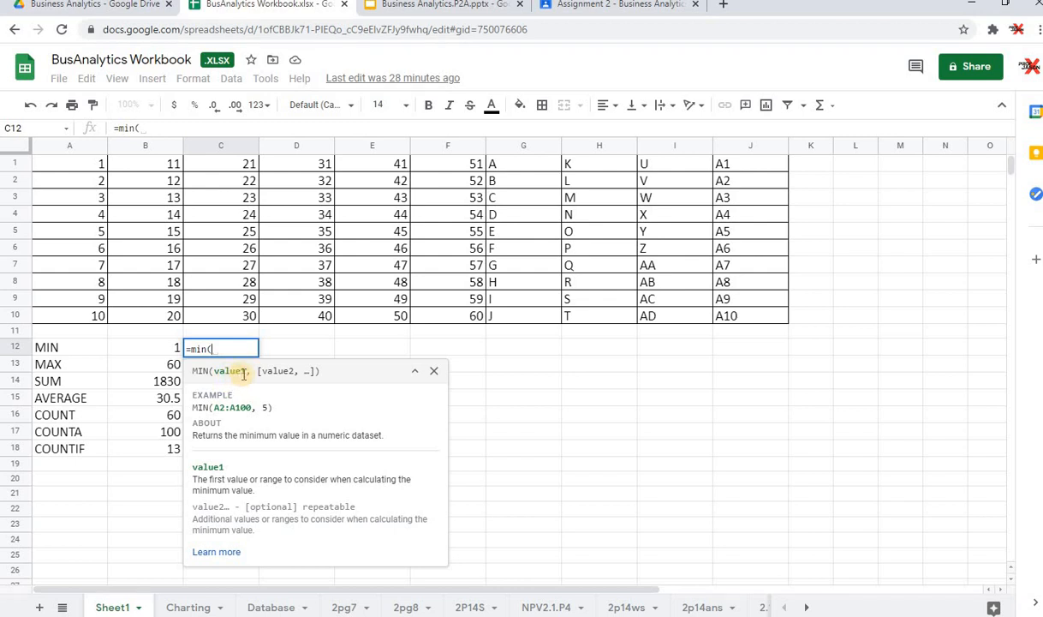
{"action": "left_click", "coordinate": [100, 167]}
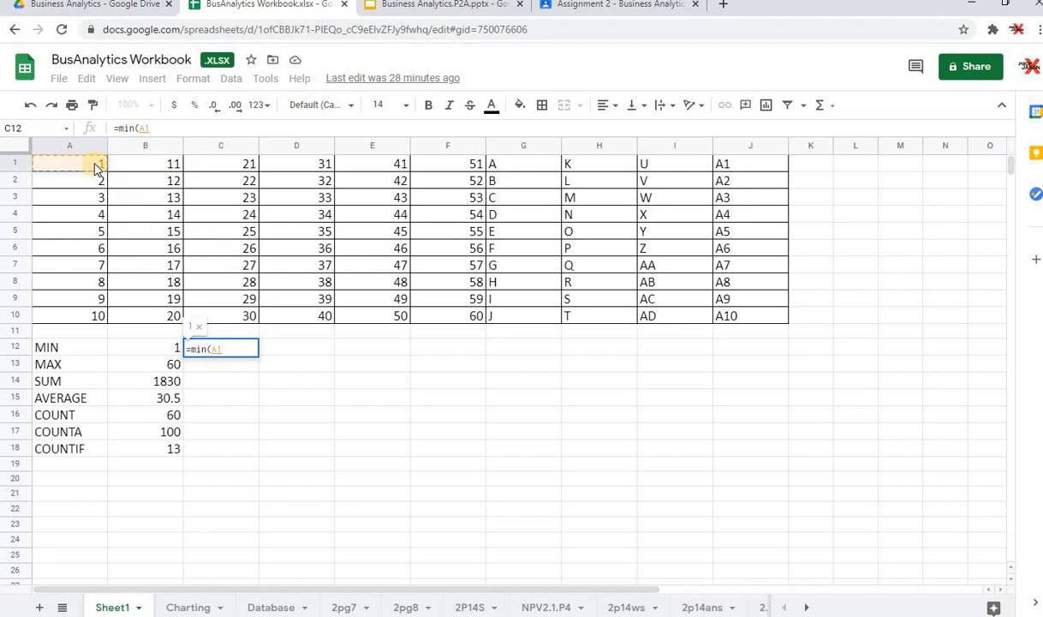
{"action": "left_click_drag", "start_coordinate": [90, 157], "coordinate": [769, 319]}
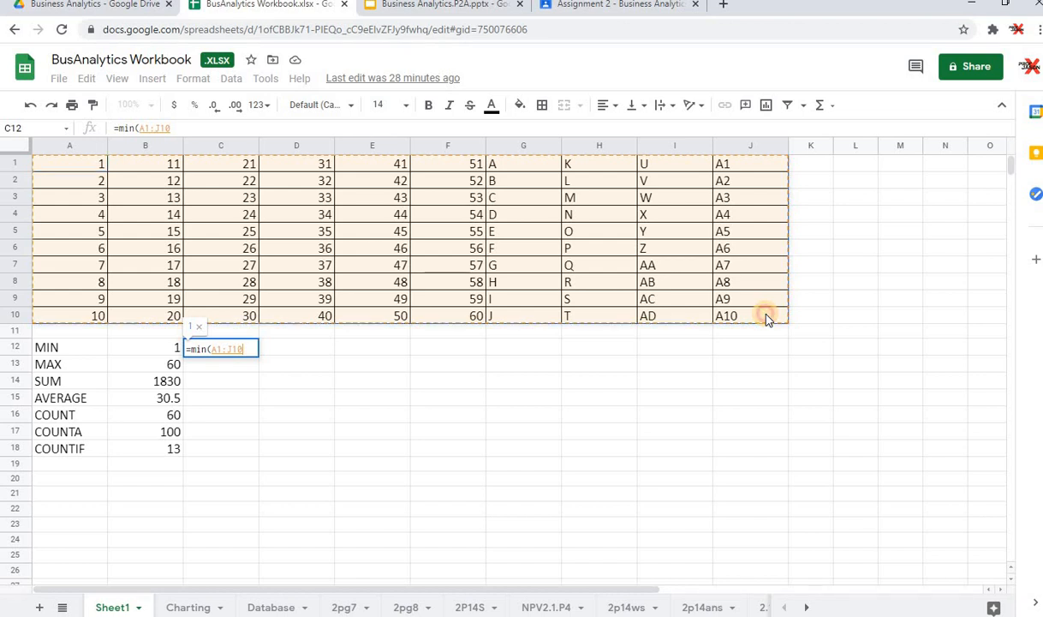
{"action": "left_click", "coordinate": [185, 127]}
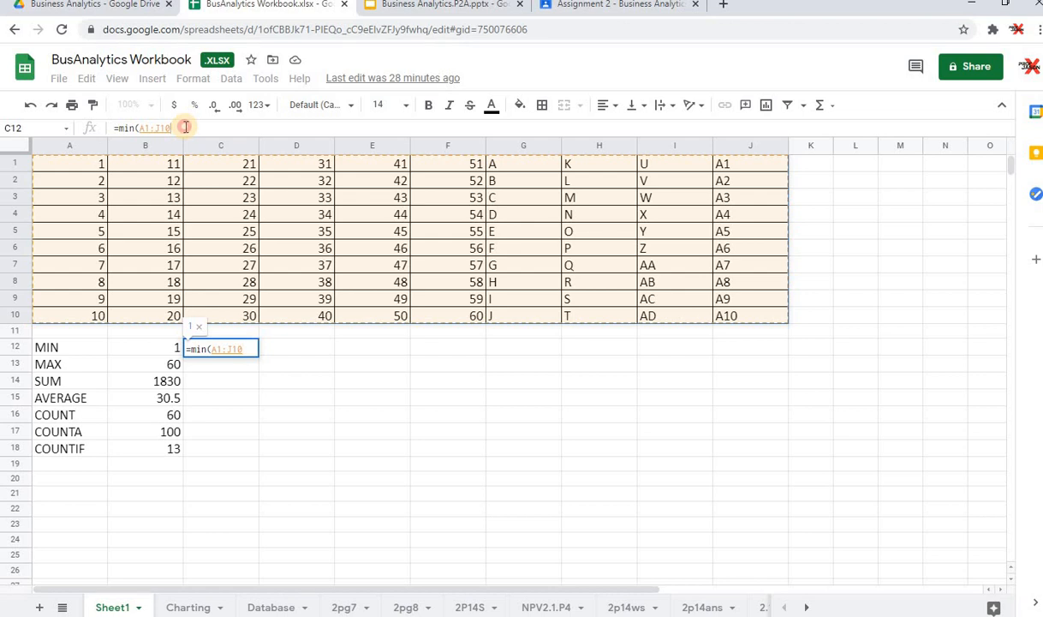
{"action": "double_click", "coordinate": [142, 128]}
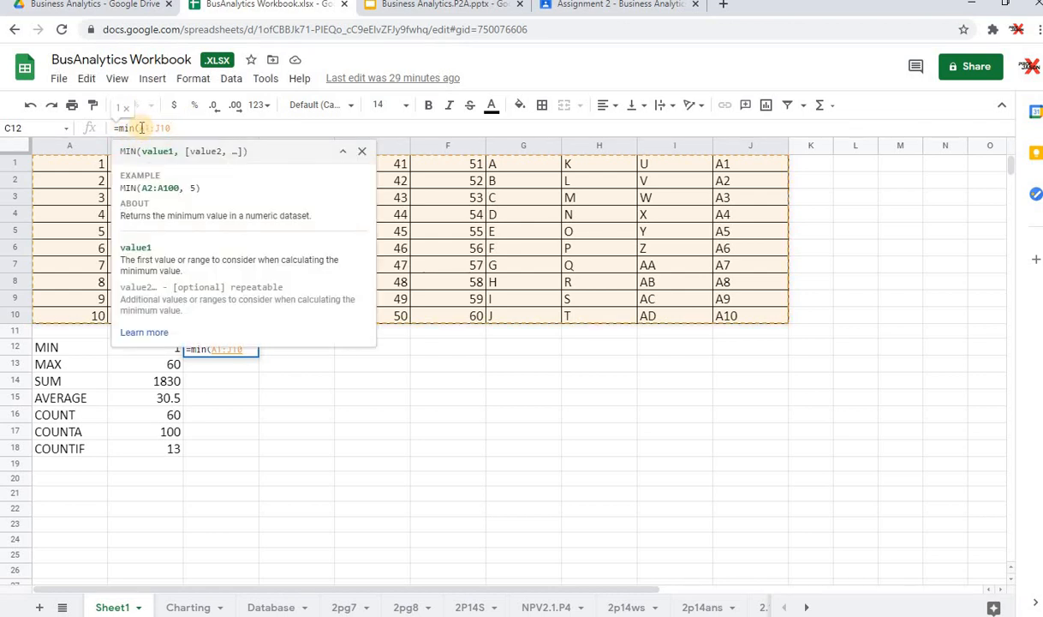
{"action": "left_click_drag", "start_coordinate": [140, 128], "coordinate": [189, 127]}
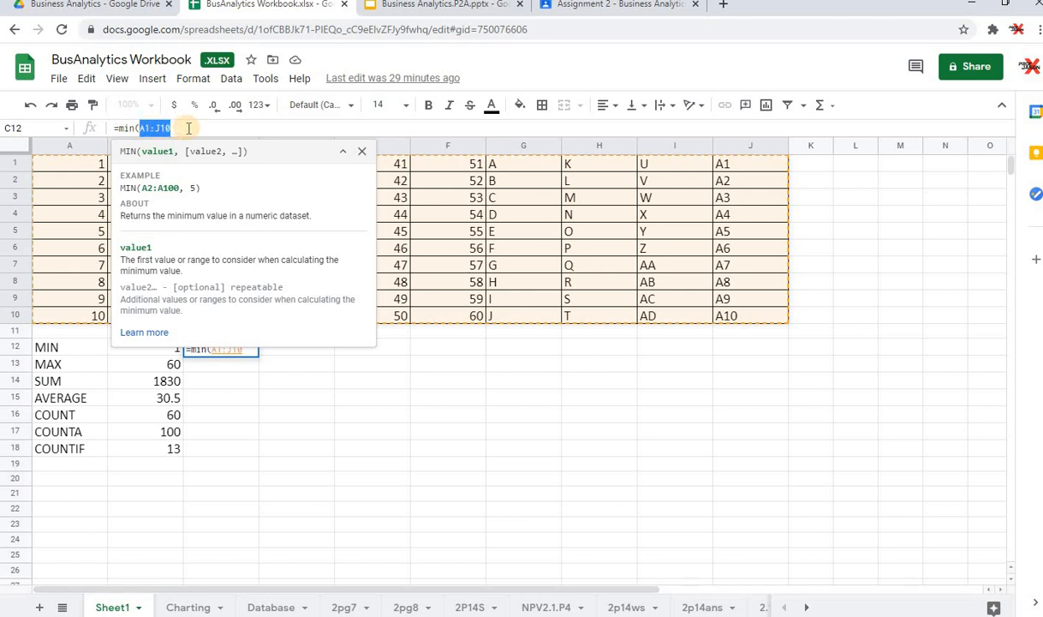
{"action": "left_click", "coordinate": [189, 128]}
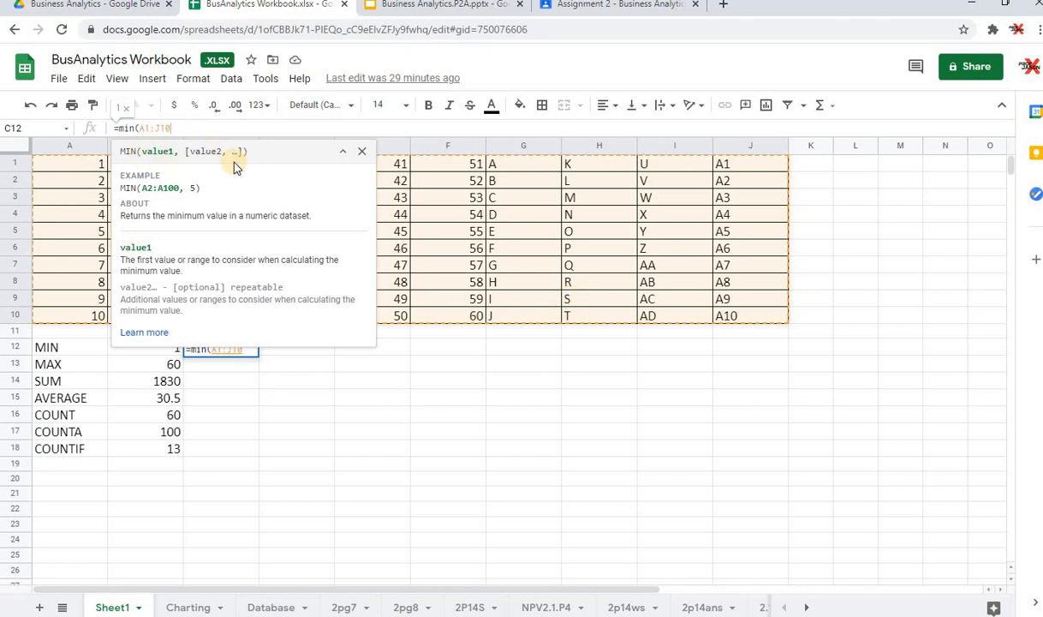
{"action": "type", "text": ")"}
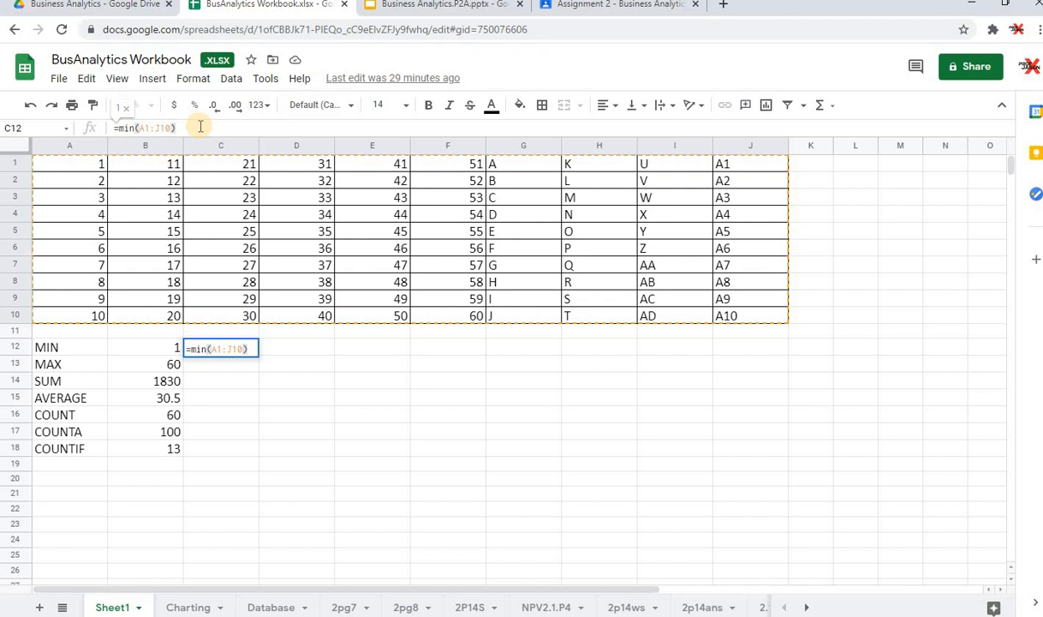
{"action": "key", "text": "Return"}
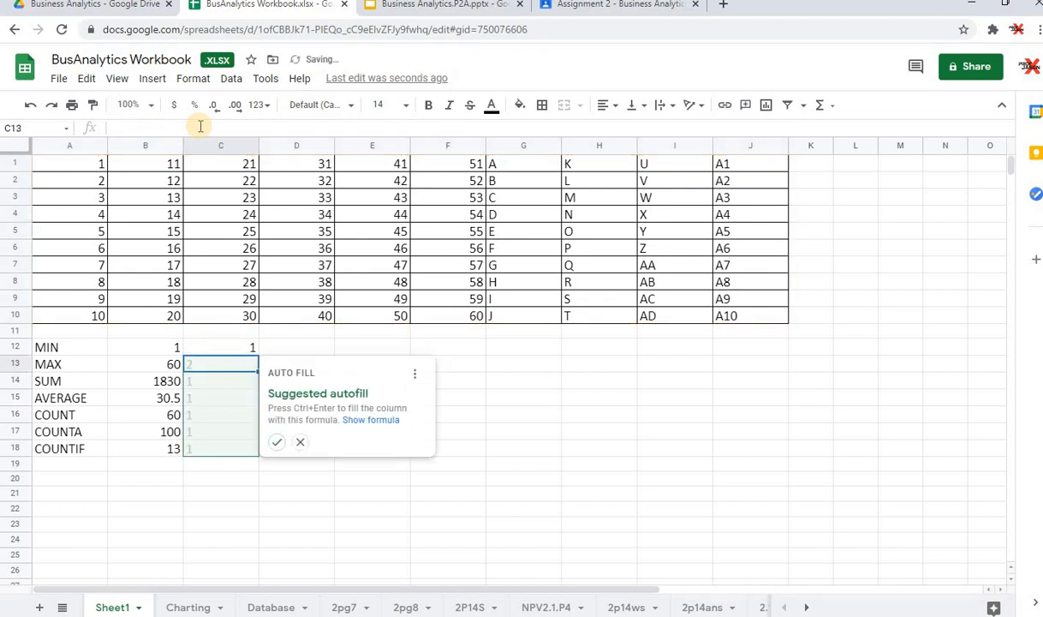
{"action": "left_click", "coordinate": [247, 348]}
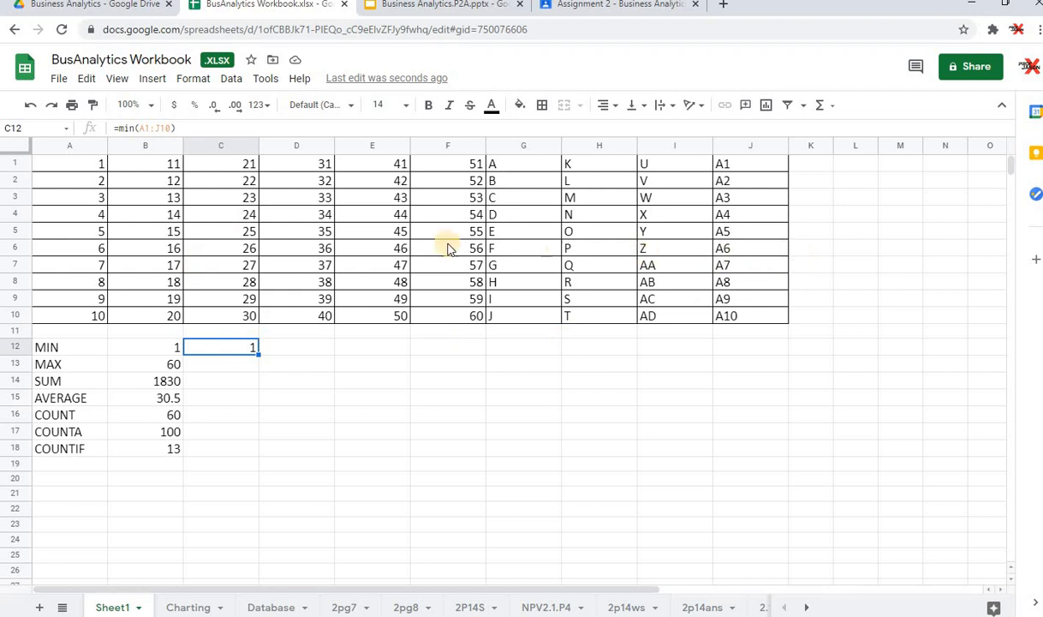
- Clear the values in cells A1 and A2 to test the MIN formula
{"action": "left_click", "coordinate": [85, 164]}
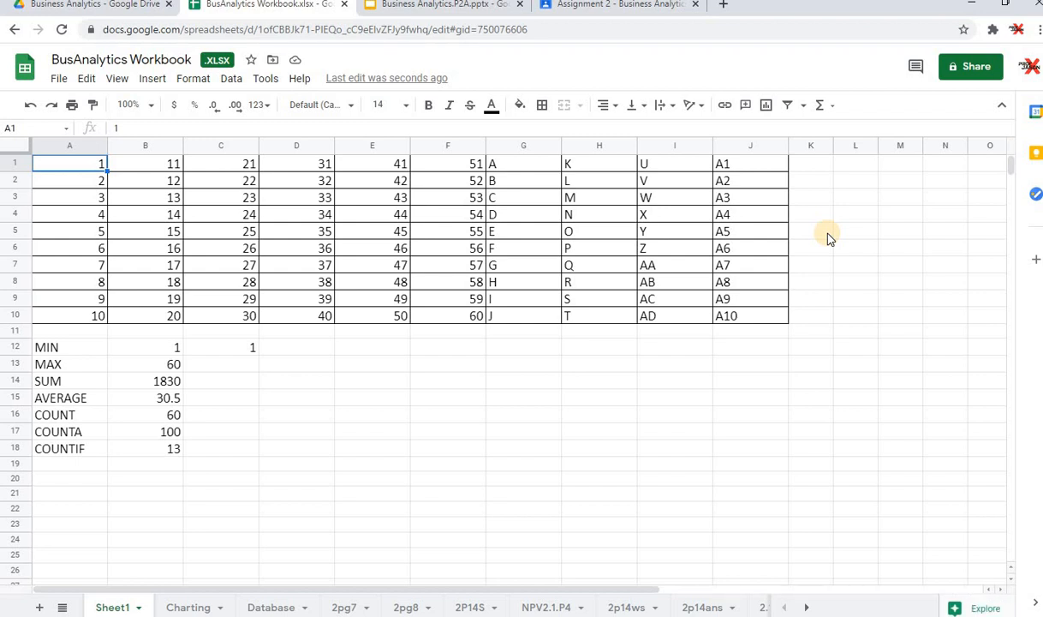
{"action": "key", "text": "Delete"}
{"action": "left_click", "coordinate": [151, 104]}
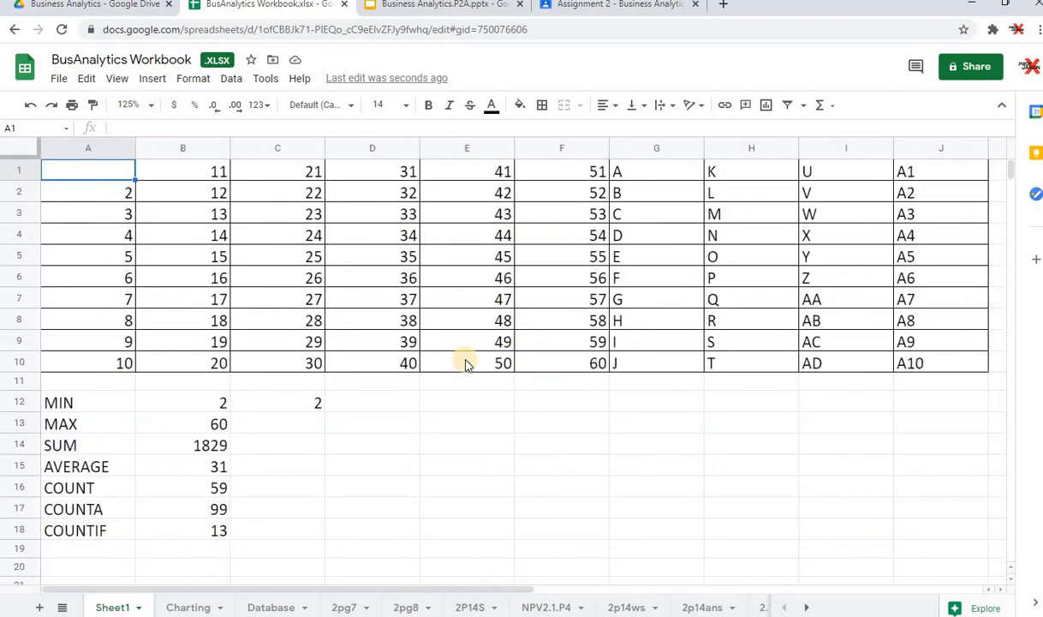
{"action": "left_click", "coordinate": [569, 441]}
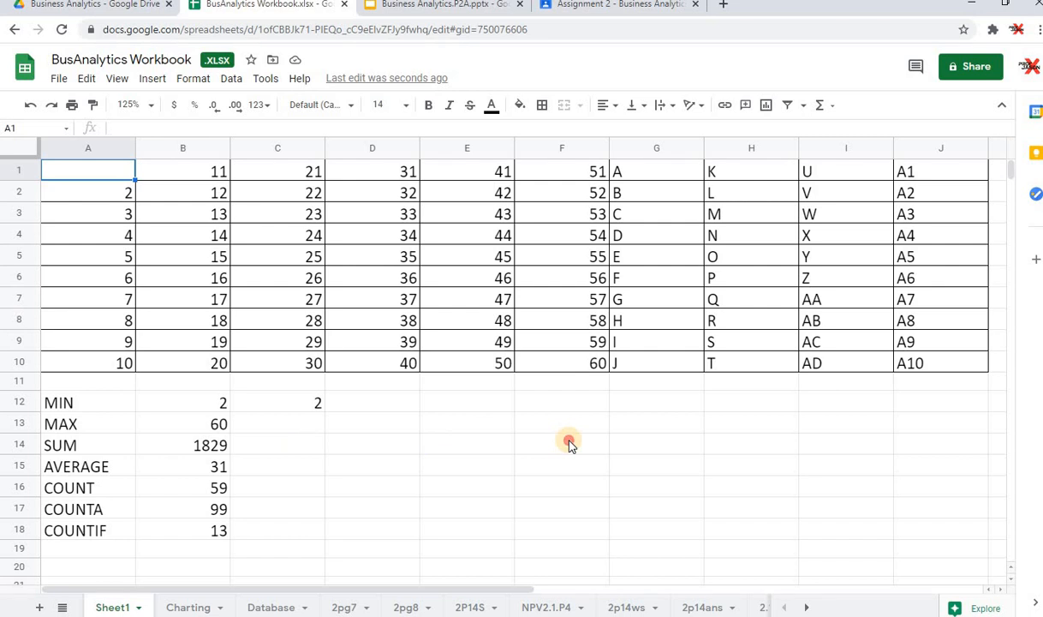
{"action": "left_click", "coordinate": [102, 191]}
{"action": "key", "text": "Delete"}
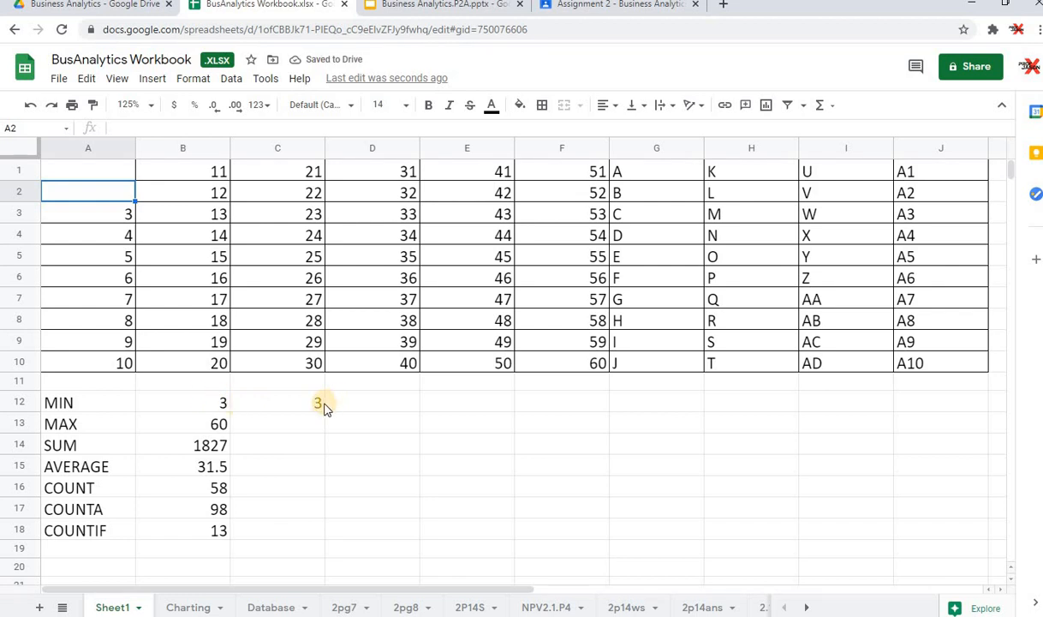
- Restore the cleared table cells by entering 2 in A2 and 1 in A1
{"action": "type", "text": "2"}
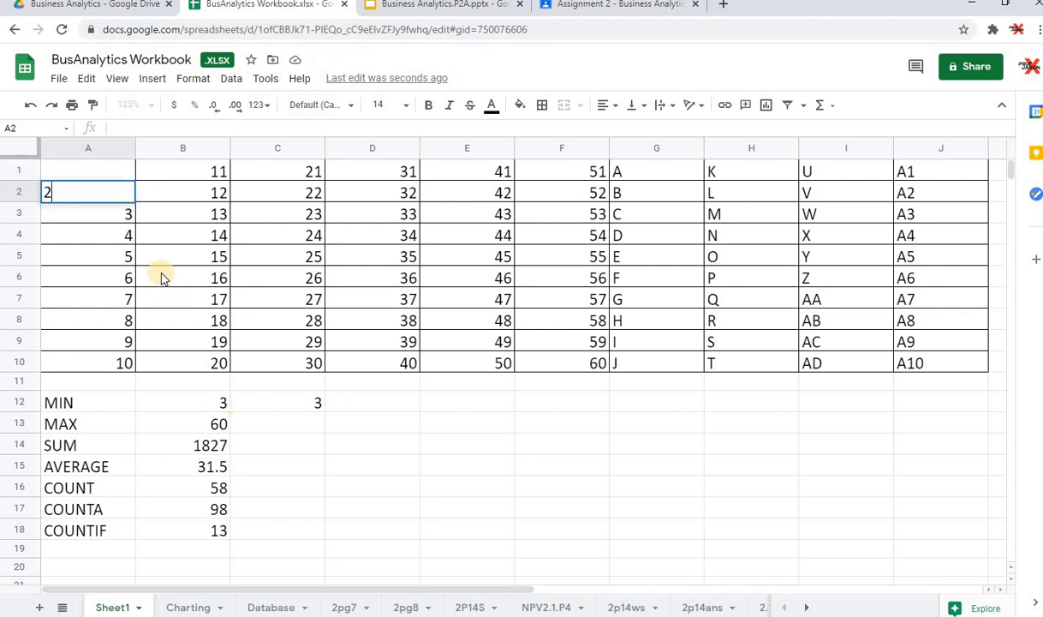
{"action": "left_click", "coordinate": [74, 174]}
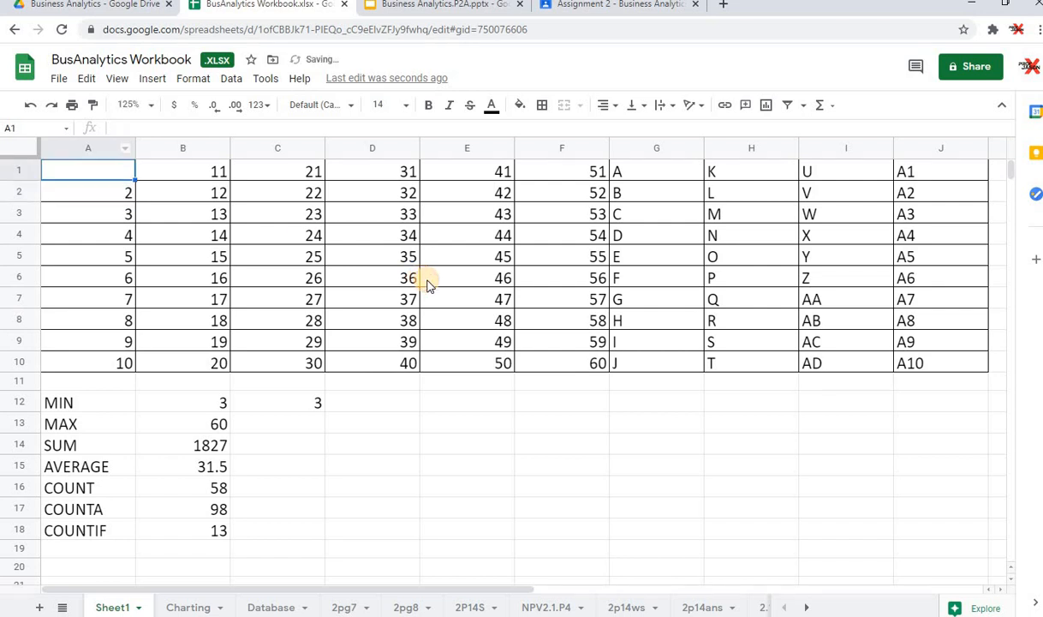
{"action": "type", "text": "1"}
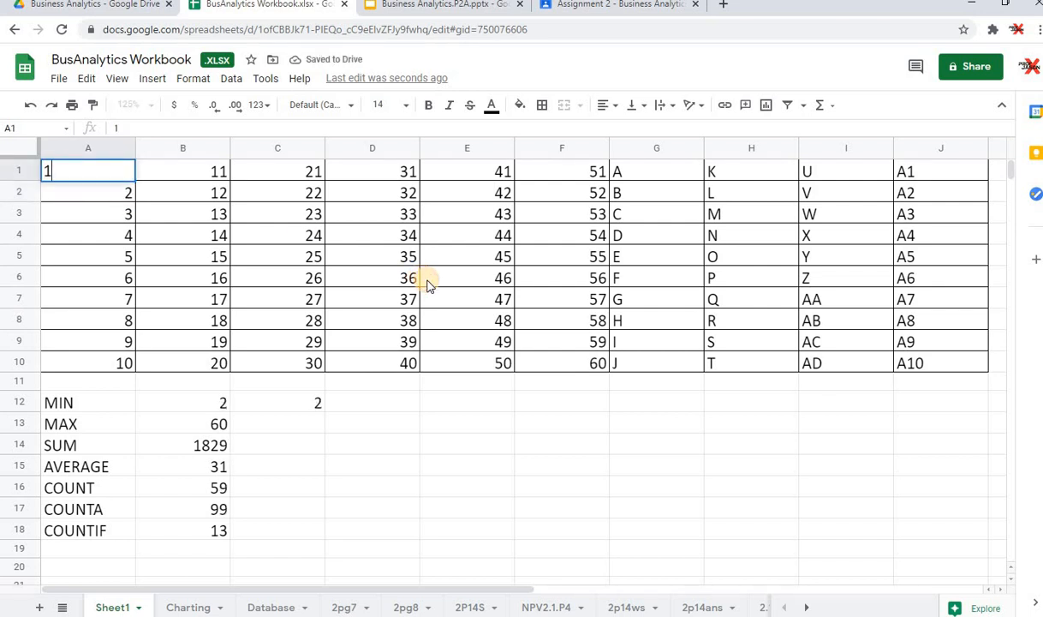
{"action": "left_click", "coordinate": [299, 305]}
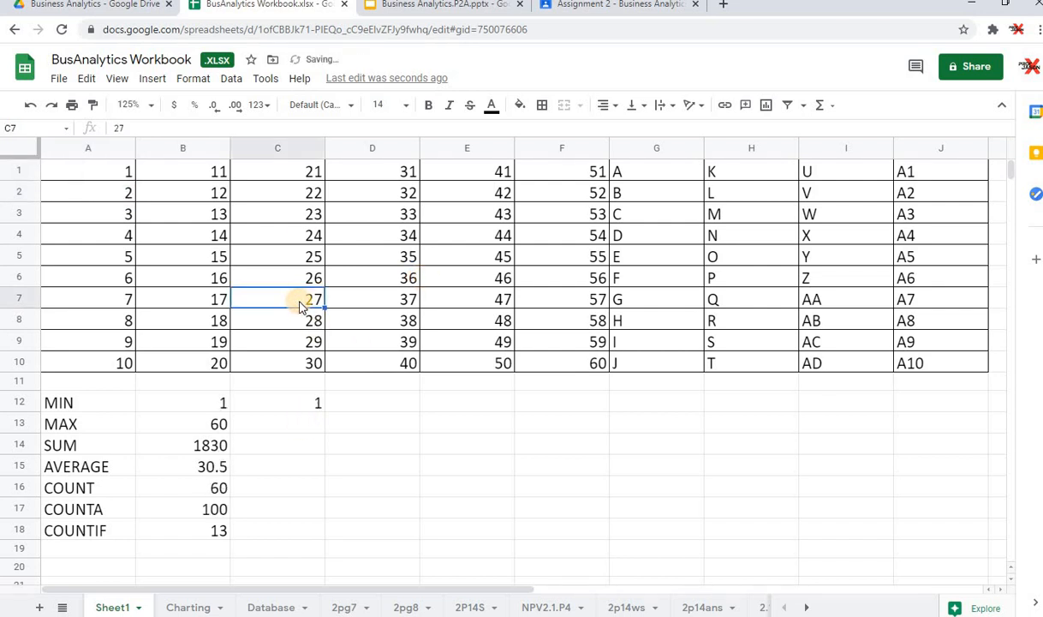
- Enter the formula =MAX(A1:J10) in cell C13 beside the existing MAX result
{"action": "left_click", "coordinate": [291, 428]}
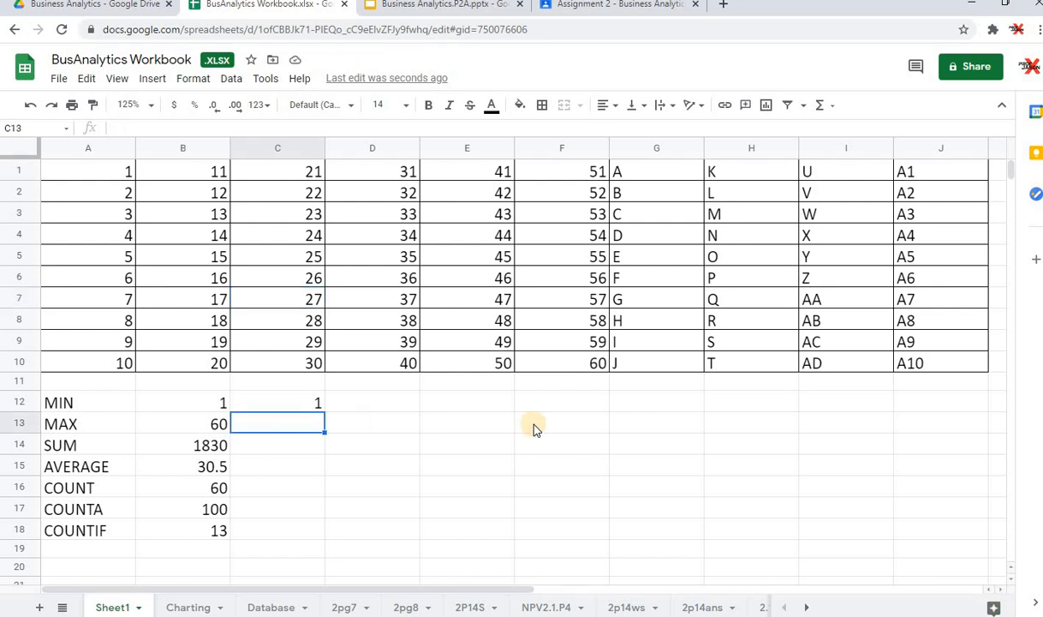
{"action": "type", "text": "="}
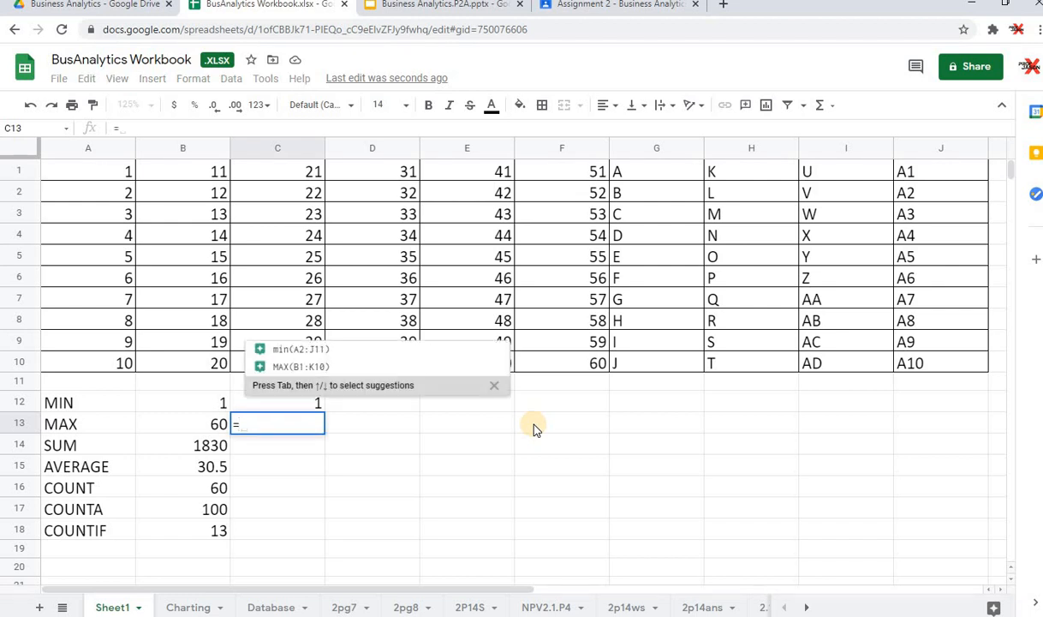
{"action": "type", "text": "M"}
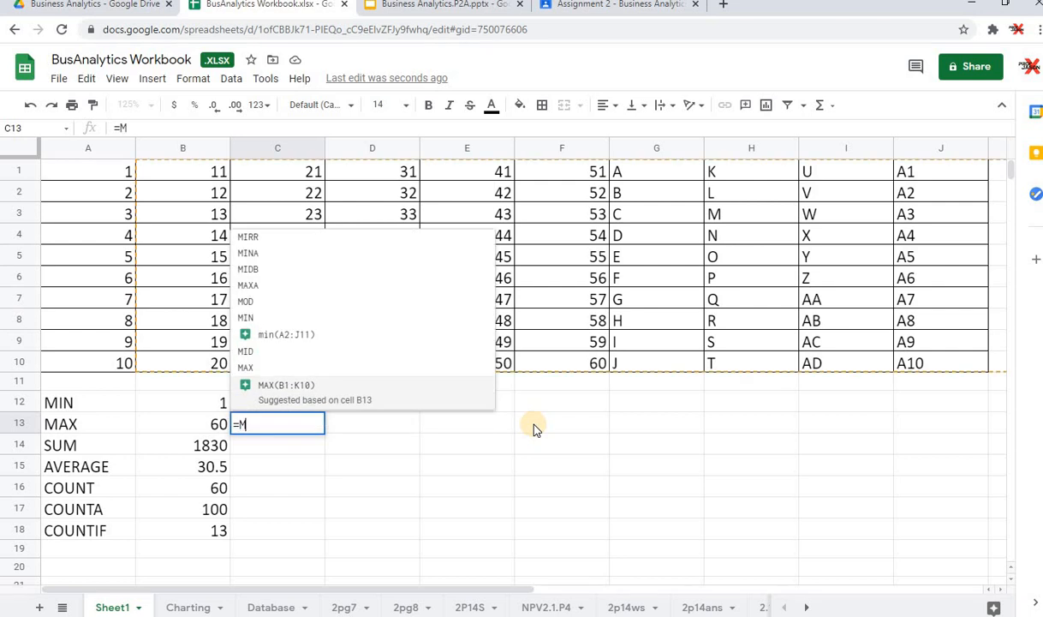
{"action": "type", "text": "AX"}
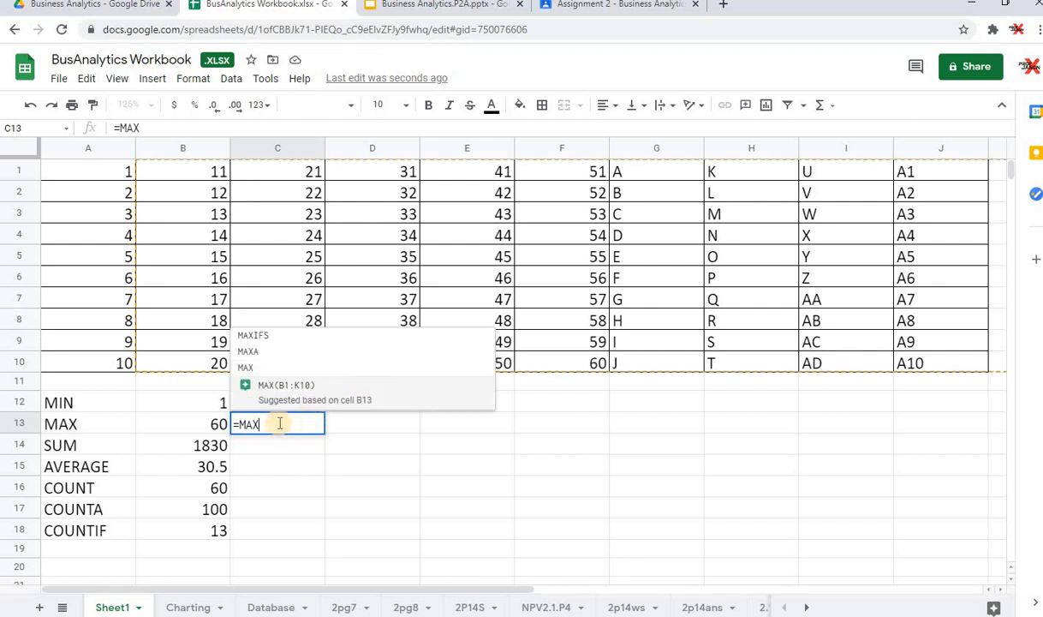
{"action": "type", "text": "("}
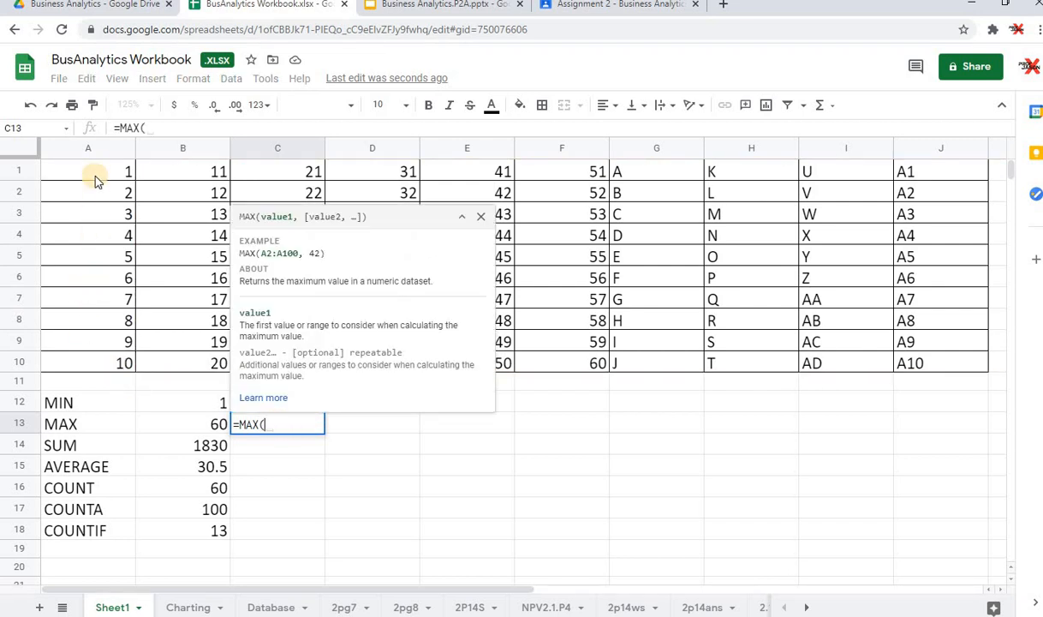
{"action": "left_click_drag", "start_coordinate": [93, 170], "coordinate": [205, 212]}
{"action": "left_click_drag", "start_coordinate": [277, 265], "coordinate": [933, 367]}
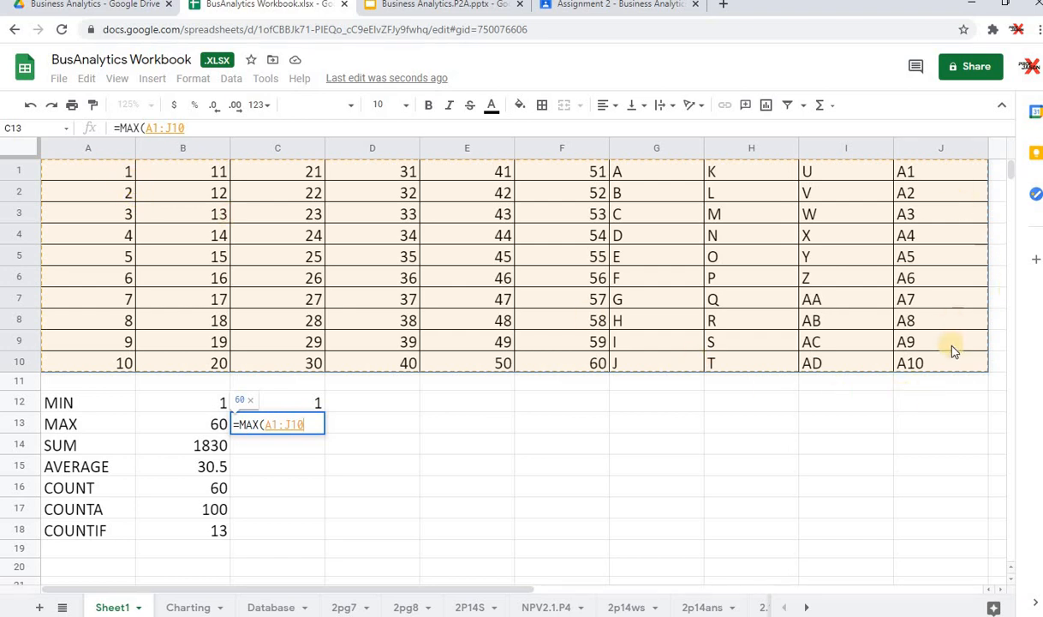
{"action": "left_click", "coordinate": [232, 127]}
{"action": "type", "text": ")"}
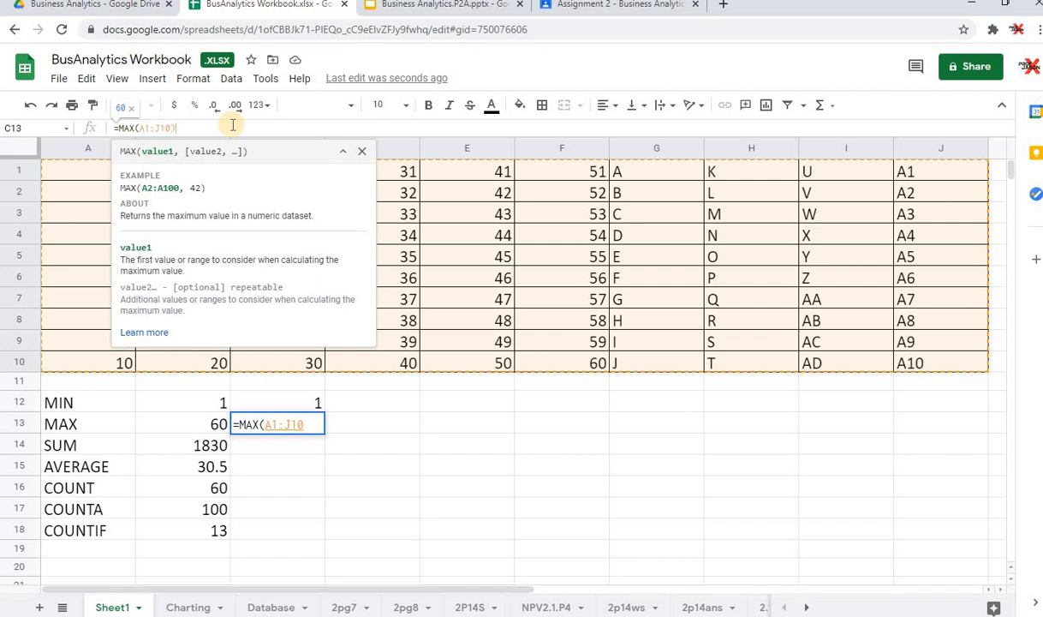
{"action": "key", "text": "Return"}
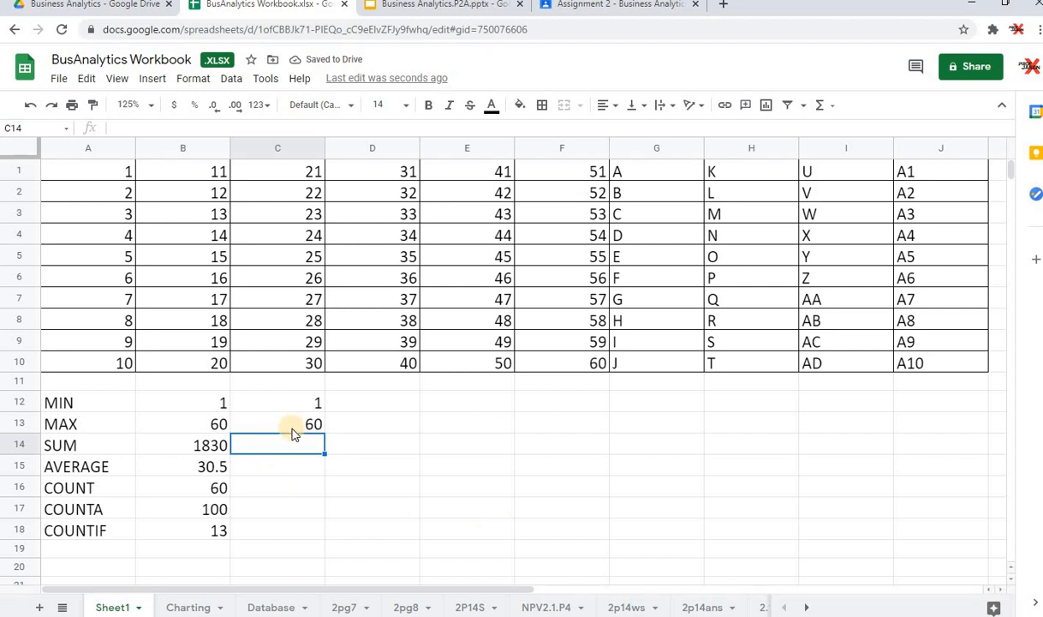
- Test the MAX formula by setting F10 to 100, and undo that change
{"action": "left_click", "coordinate": [588, 367]}
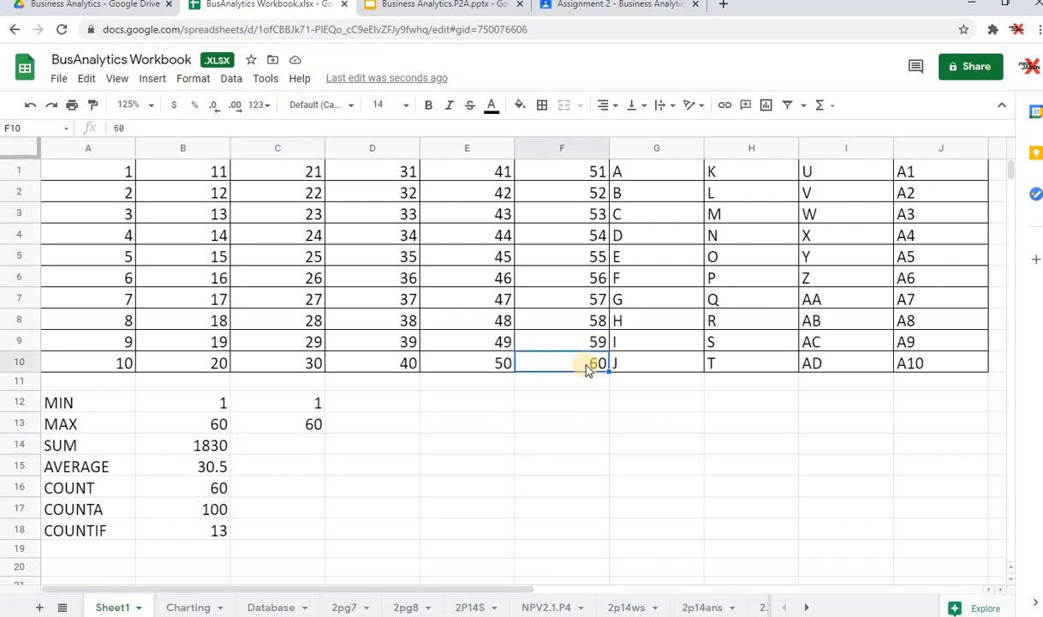
{"action": "type", "text": "100"}
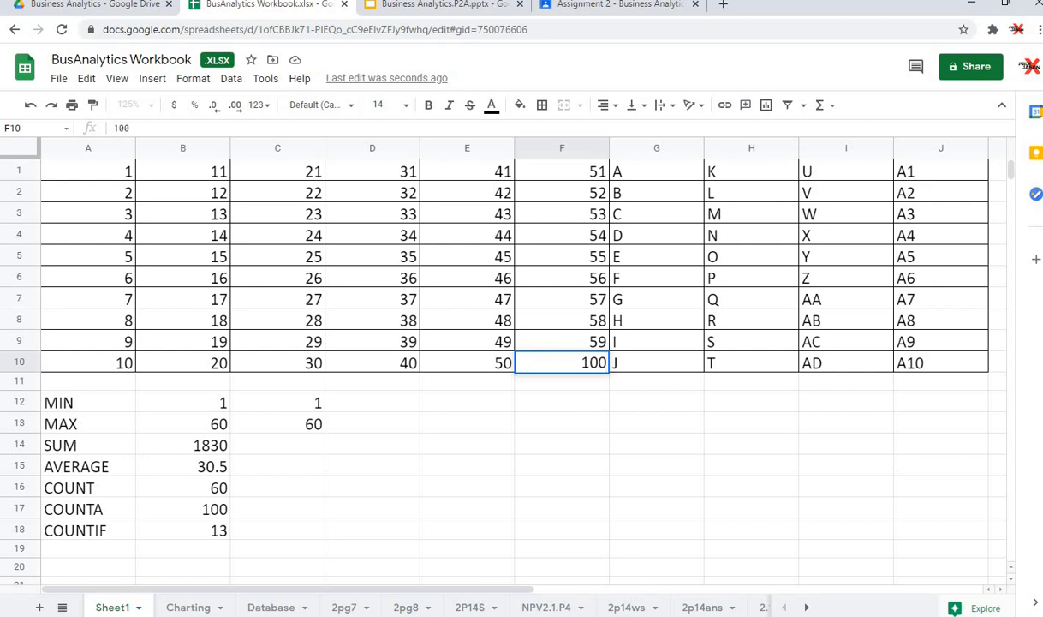
{"action": "key", "text": "Return"}
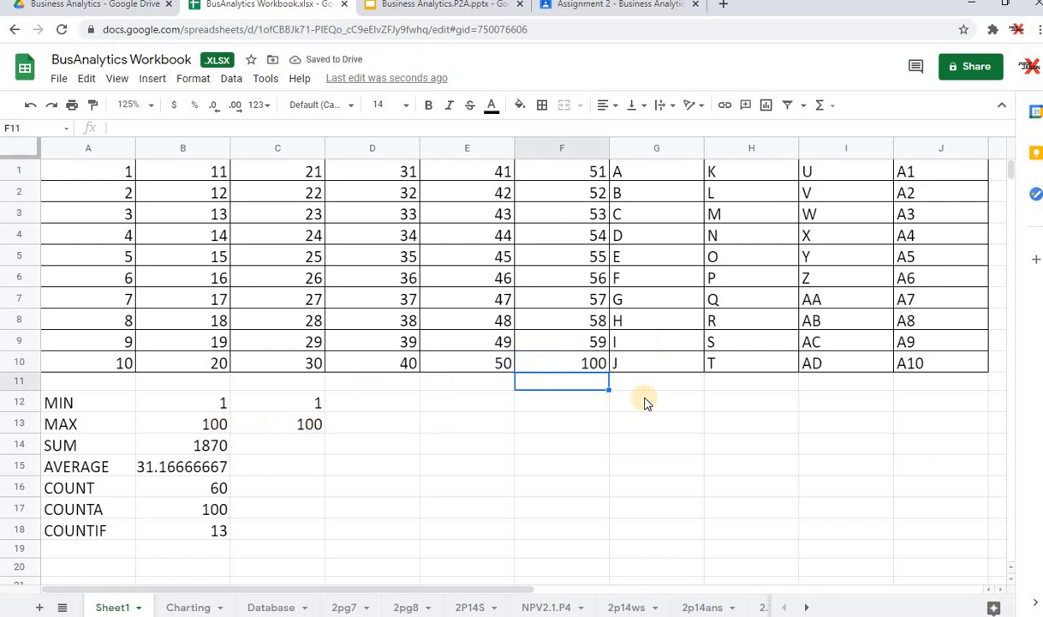
{"action": "key", "text": "ctrl+z"}
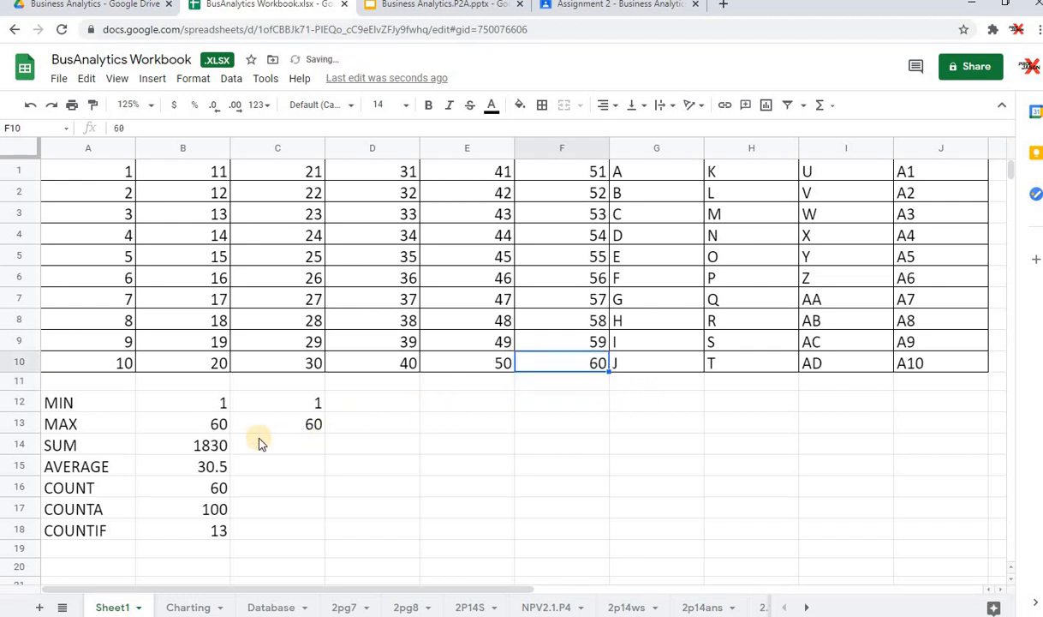
{"action": "left_click", "coordinate": [308, 404]}
{"action": "left_click", "coordinate": [309, 425]}
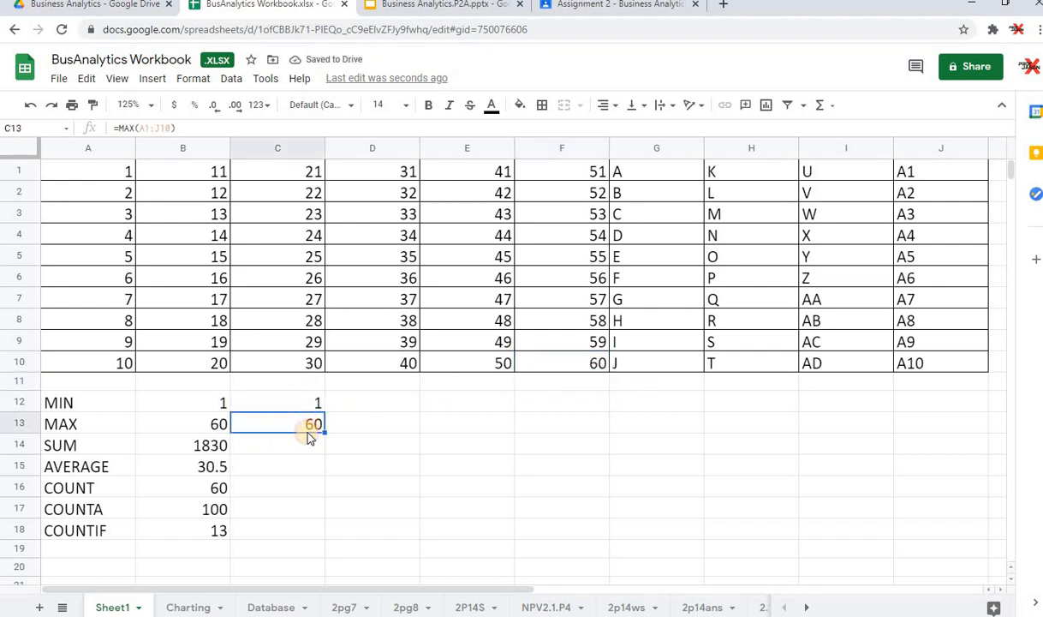
- Enter the formula =SUM(A1:J10) in cell C14 and check it against the selection sum of the numeric cells A1:F10
{"action": "left_click", "coordinate": [311, 447]}
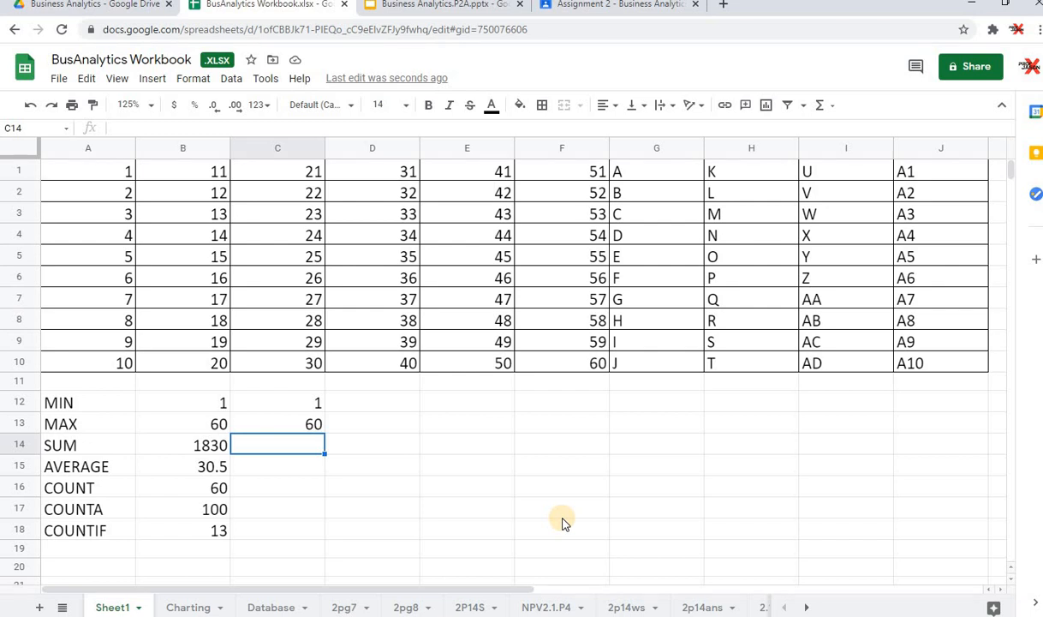
{"action": "type", "text": "="}
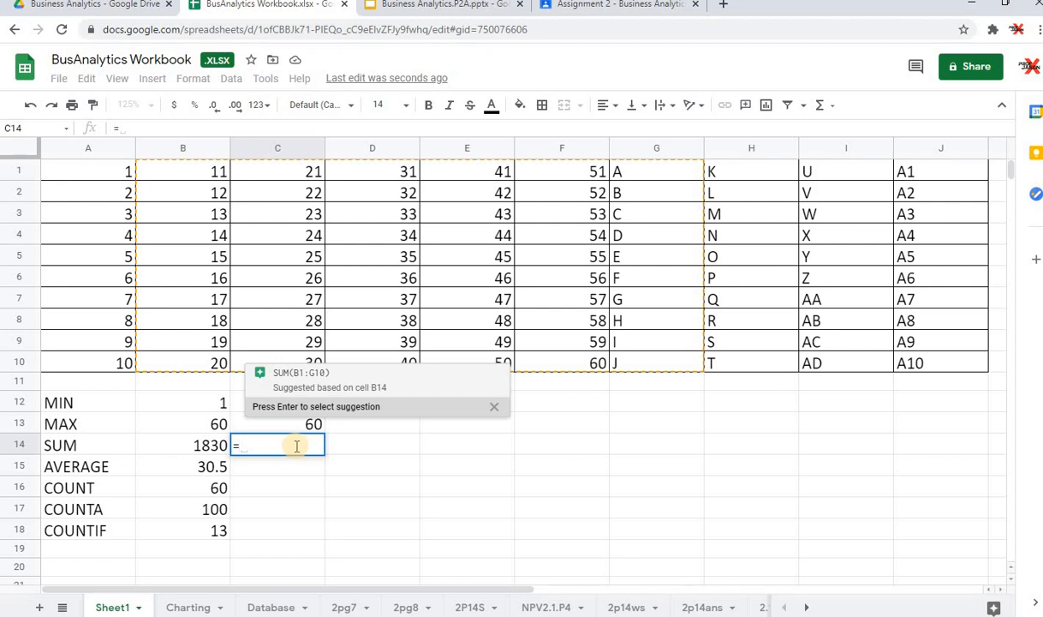
{"action": "type", "text": "SUM"}
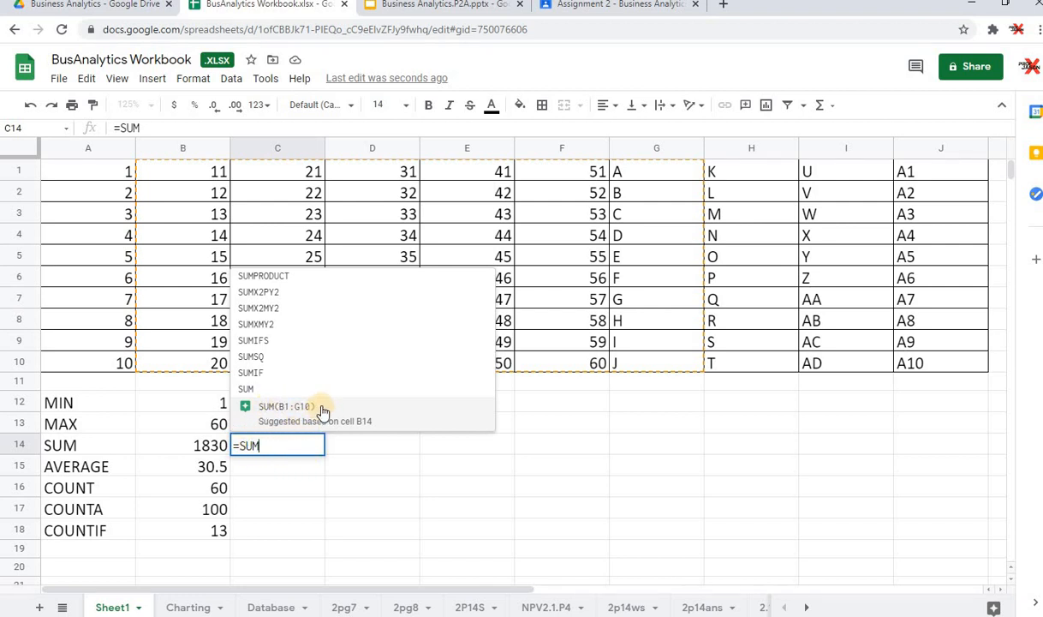
{"action": "left_click", "coordinate": [245, 390]}
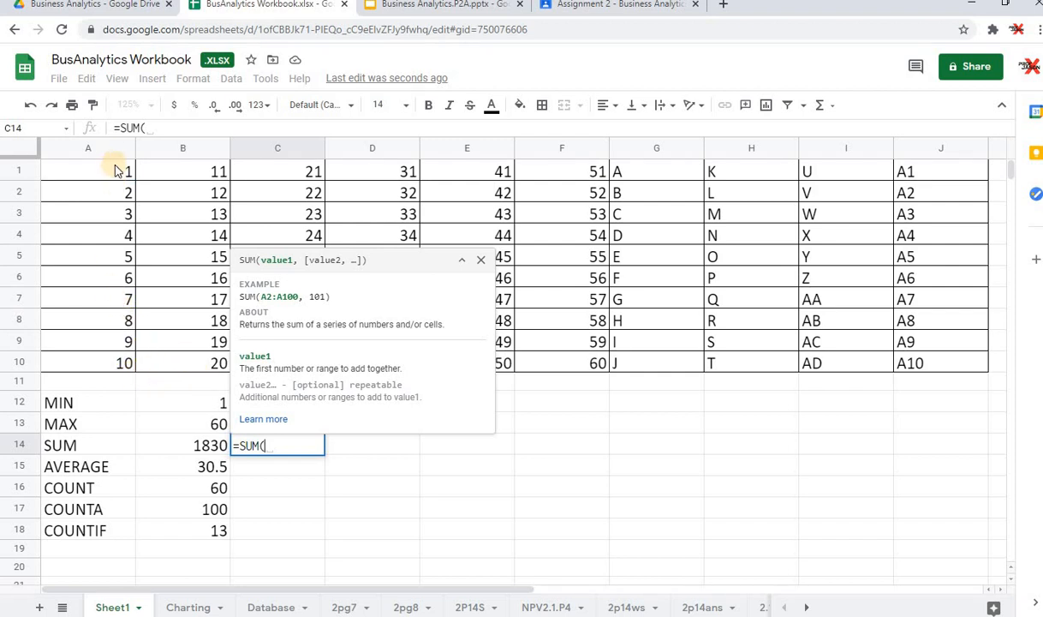
{"action": "left_click_drag", "start_coordinate": [114, 167], "coordinate": [938, 365]}
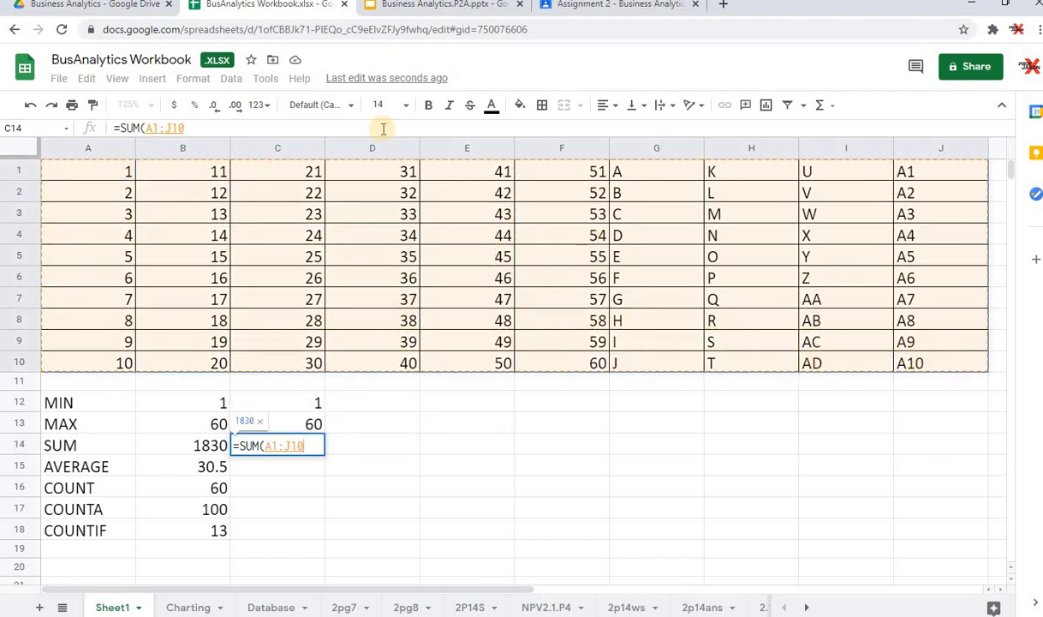
{"action": "left_click", "coordinate": [226, 128]}
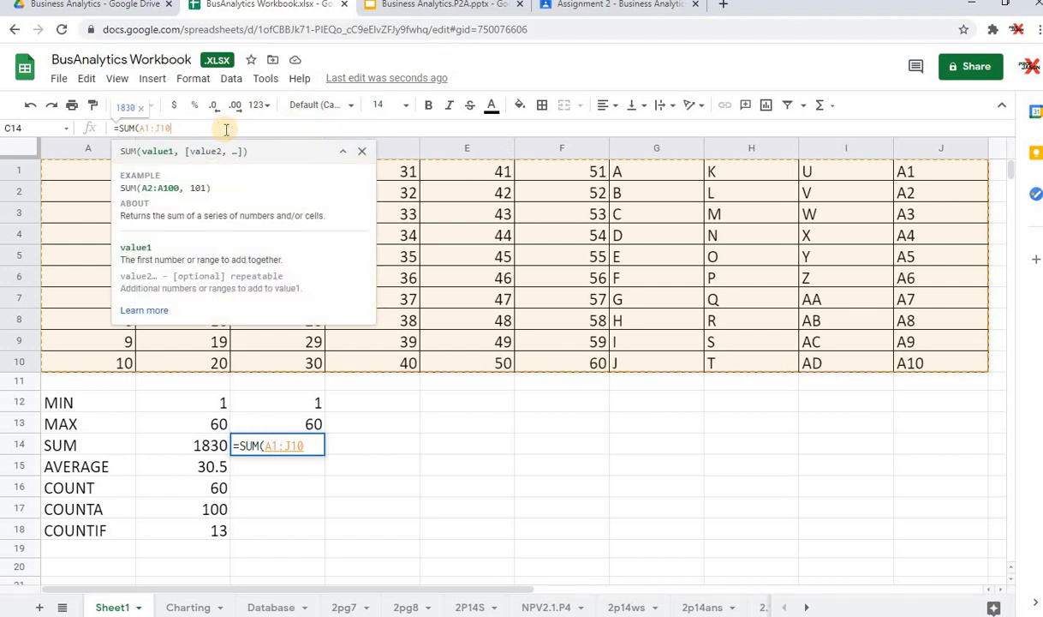
{"action": "type", "text": ")"}
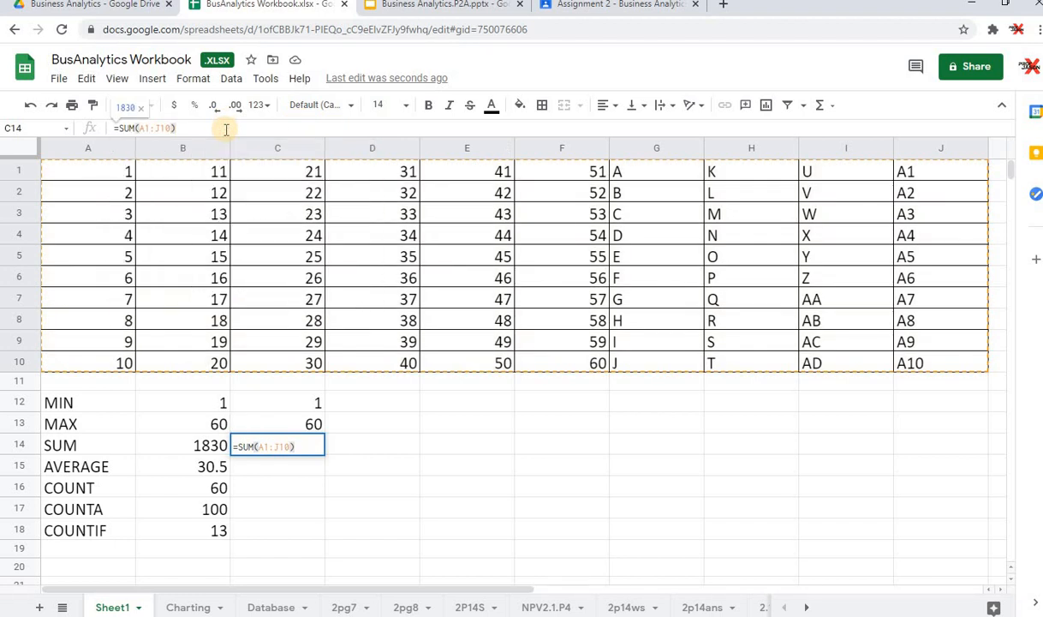
{"action": "key", "text": "Return"}
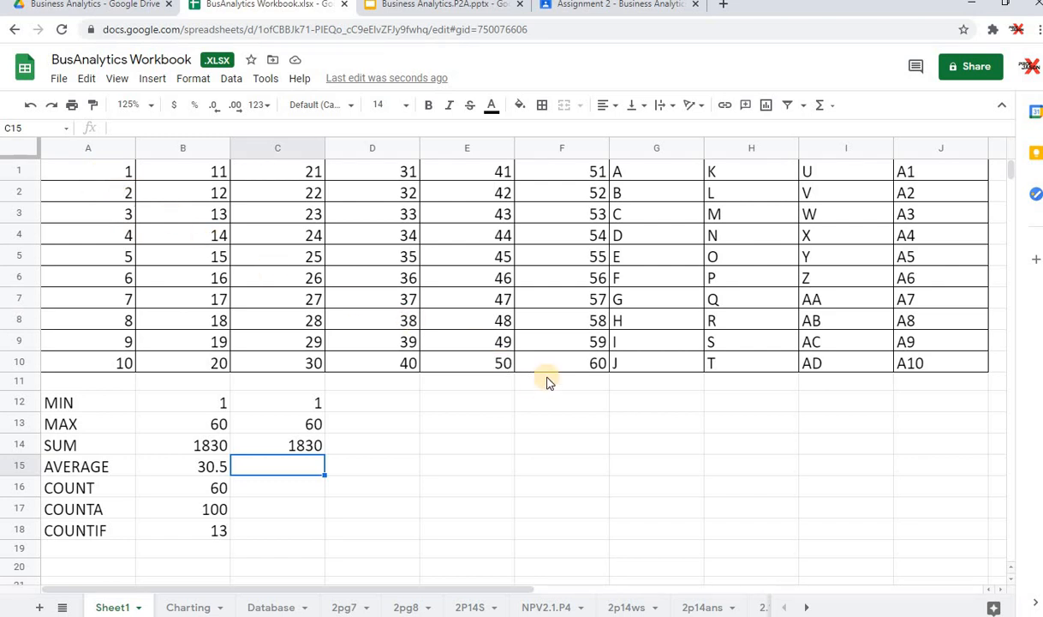
{"action": "left_click_drag", "start_coordinate": [86, 179], "coordinate": [595, 364]}
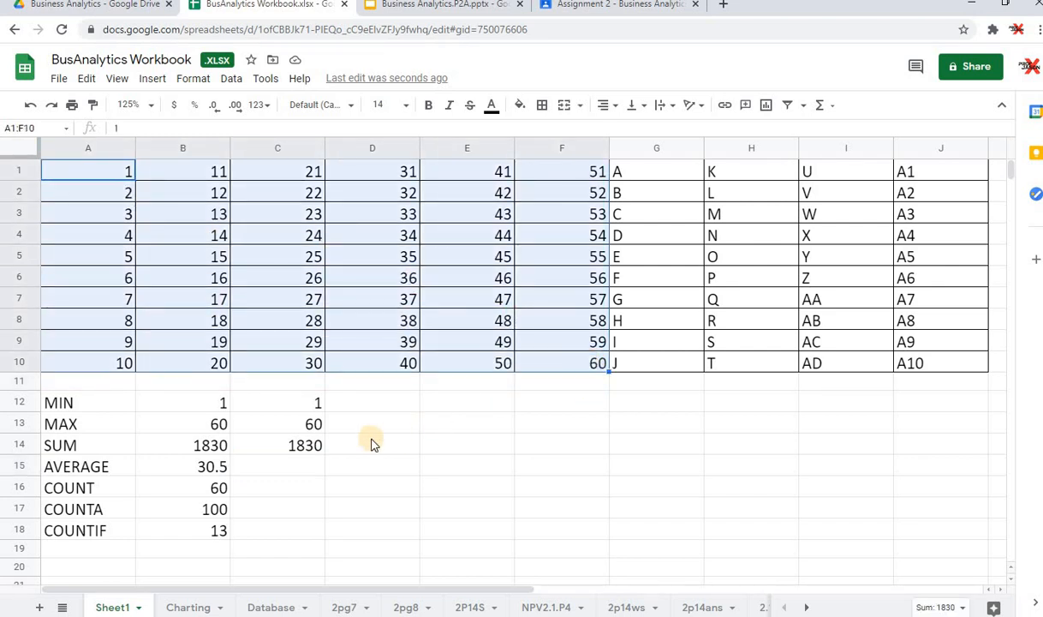
{"action": "left_click", "coordinate": [305, 454]}
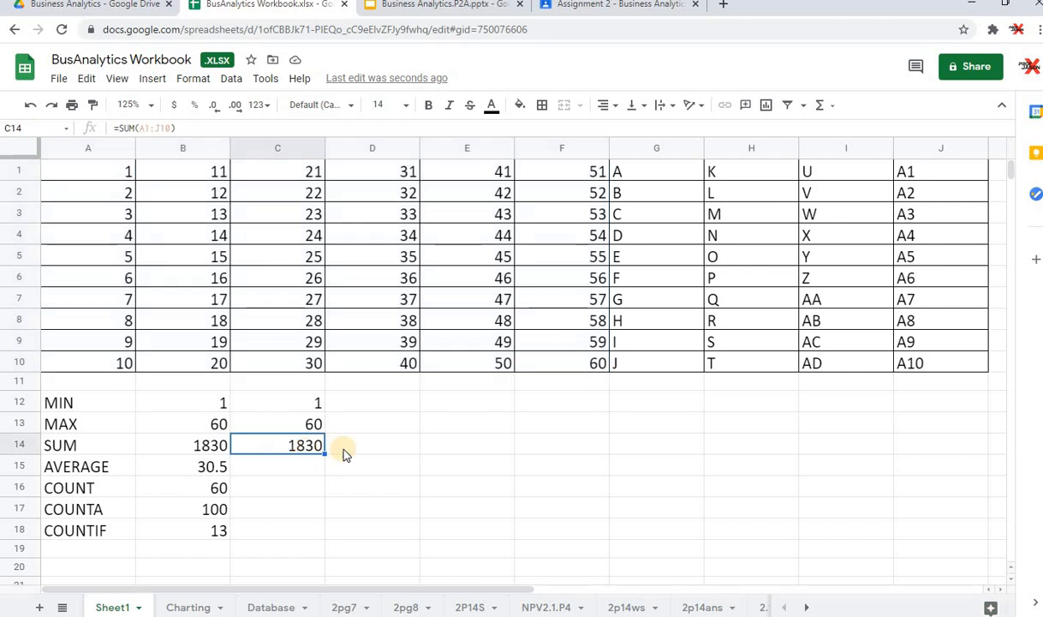
- Test the SUM formula by replacing the text in J10 with 100, and undo that change
{"action": "left_click_drag", "start_coordinate": [943, 361], "coordinate": [941, 195]}
{"action": "left_click_drag", "start_coordinate": [943, 348], "coordinate": [943, 360]}
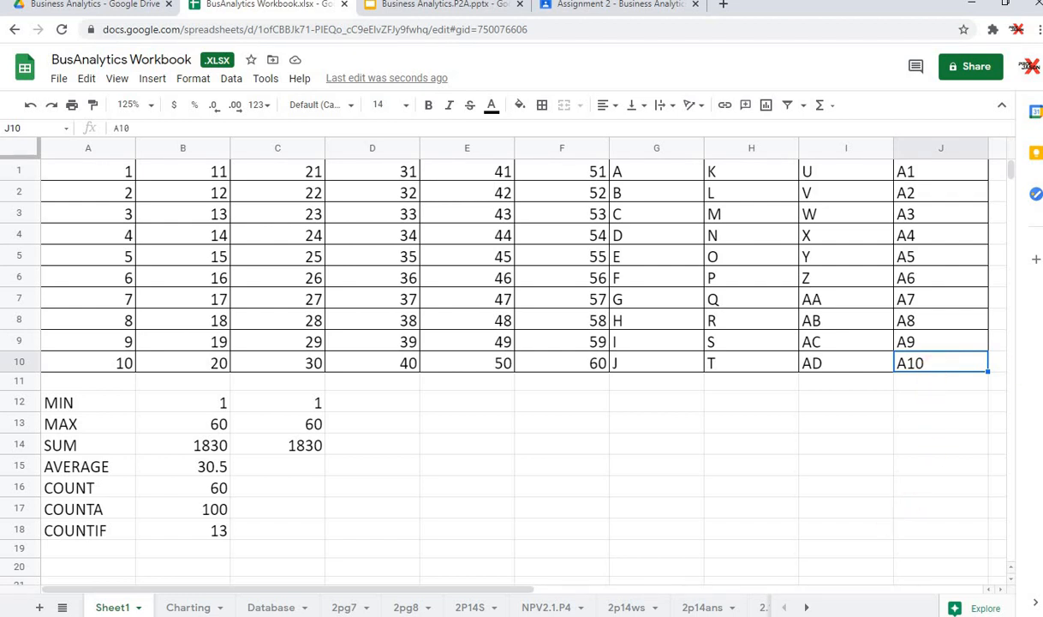
{"action": "type", "text": "100"}
{"action": "key", "text": "Return"}
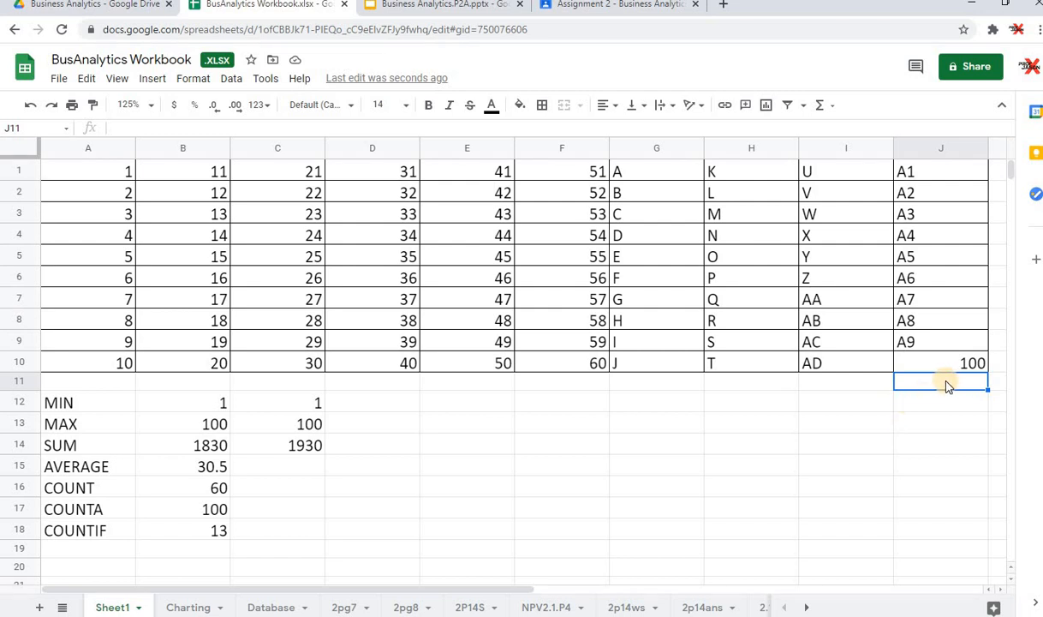
{"action": "key", "text": "ctrl+z"}
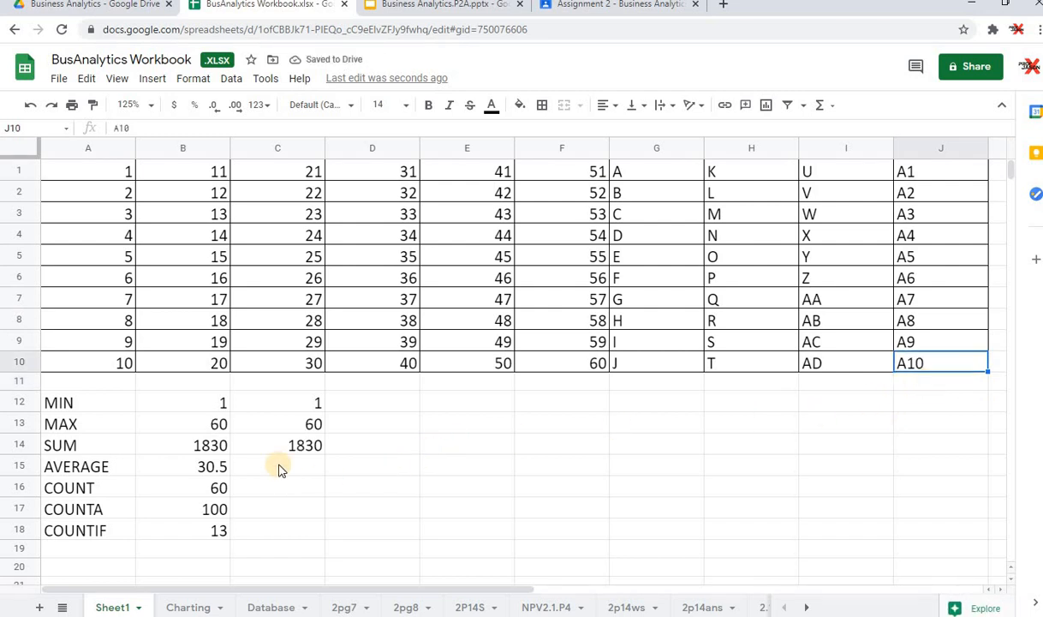
- Try narrowing the SUM formula in C14 to =SUM(C1:C10), and undo the edit
{"action": "left_click", "coordinate": [295, 444]}
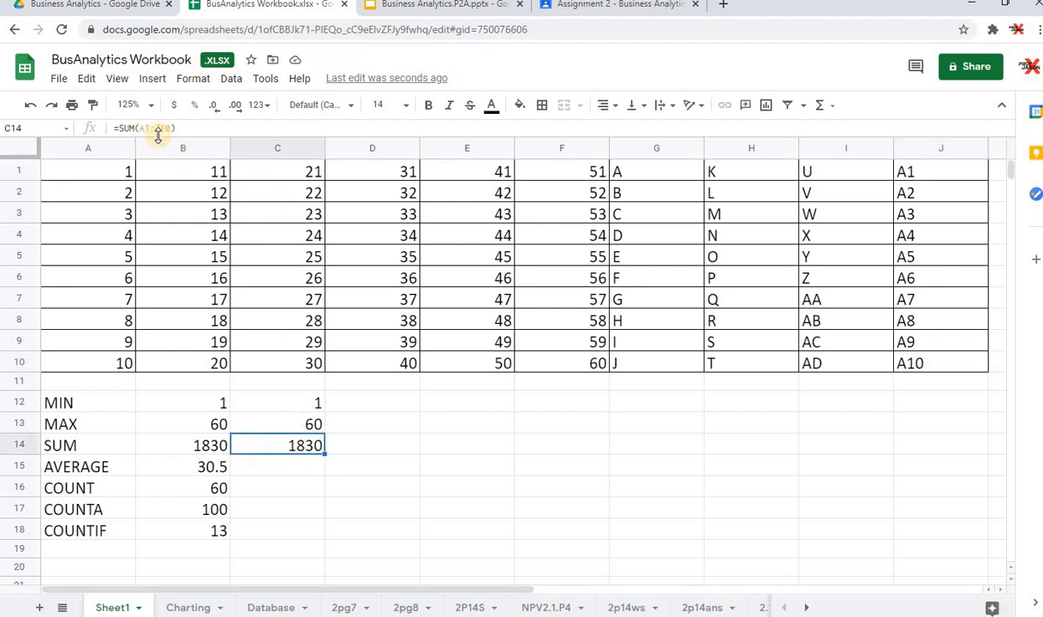
{"action": "left_click", "coordinate": [215, 125]}
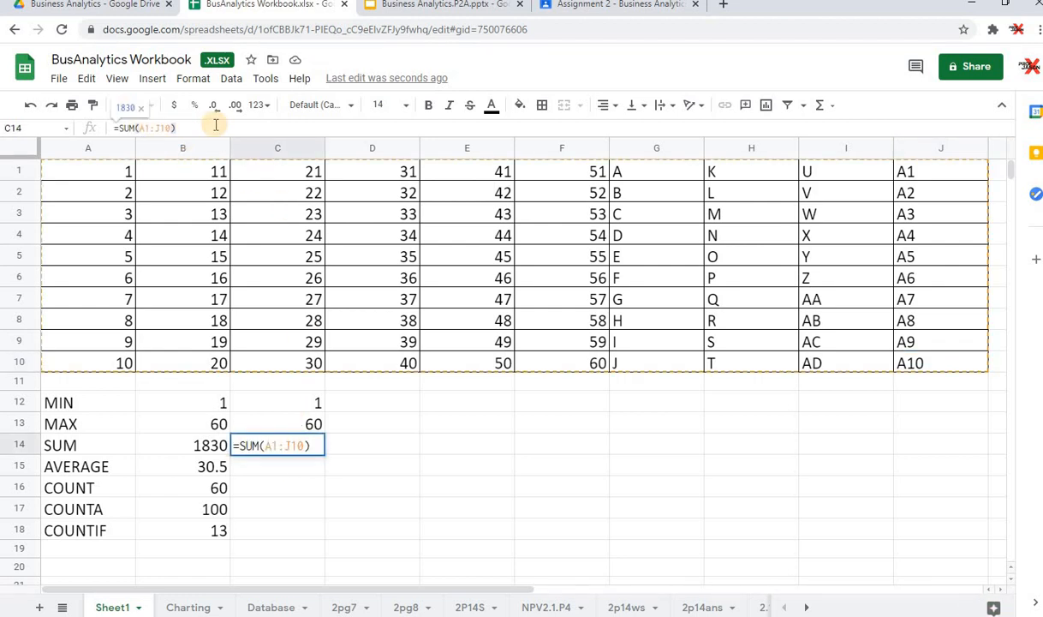
{"action": "key", "text": "BackSpace"}
{"action": "key", "text": "BackSpace"}
{"action": "key", "text": "BackSpace"}
{"action": "key", "text": "BackSpace"}
{"action": "key", "text": "BackSpace"}
{"action": "key", "text": "BackSpace"}
{"action": "key", "text": "BackSpace"}
{"action": "type", "text": "A1"}
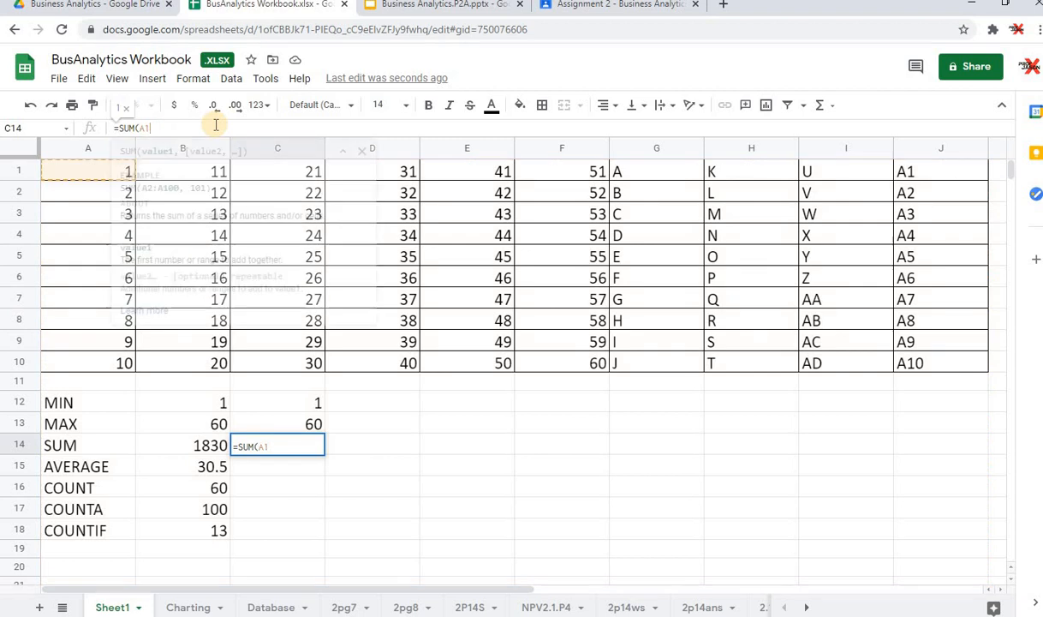
{"action": "key", "text": "BackSpace"}
{"action": "key", "text": "BackSpace"}
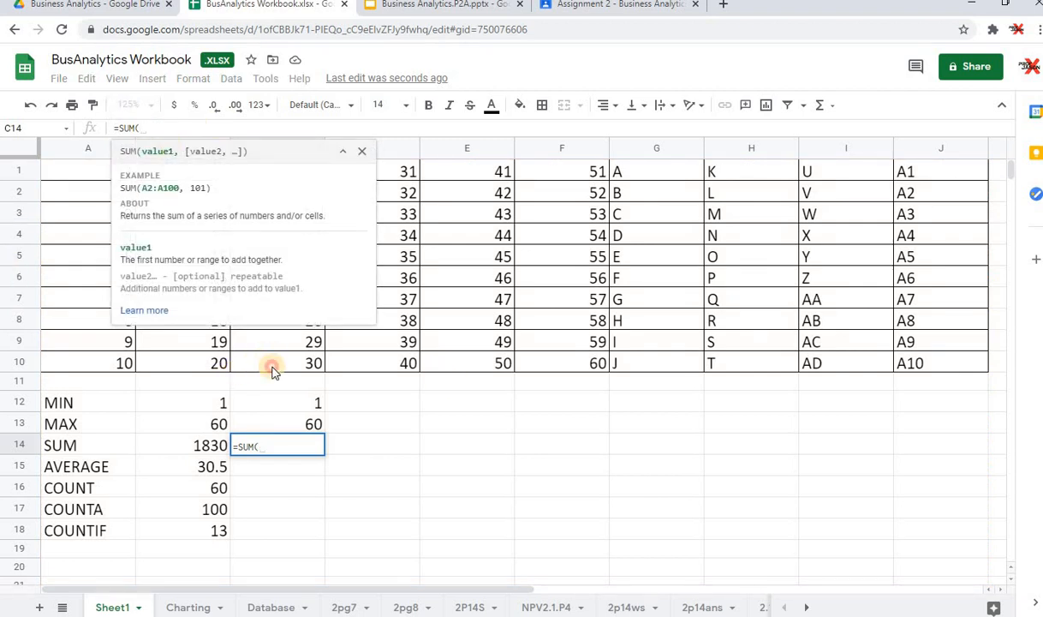
{"action": "left_click_drag", "start_coordinate": [272, 363], "coordinate": [272, 163]}
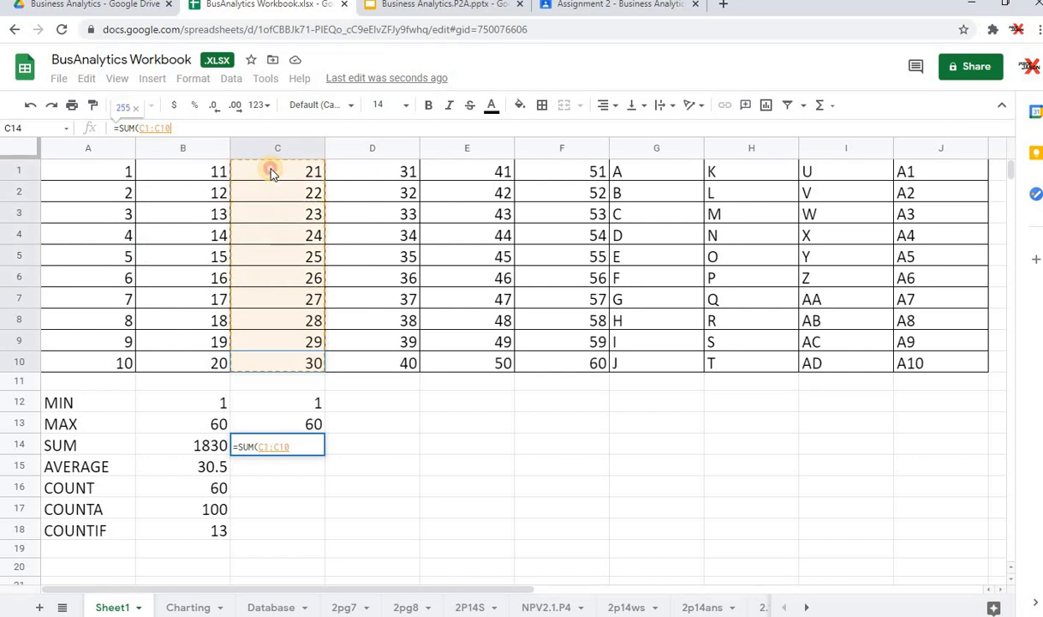
{"action": "left_click_drag", "start_coordinate": [245, 127], "coordinate": [245, 126]}
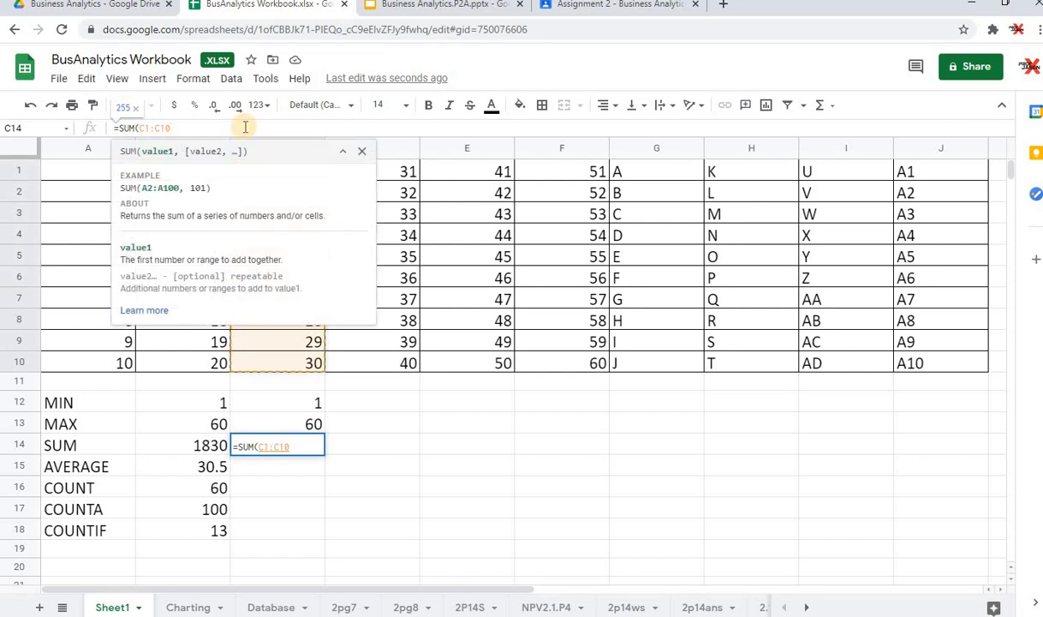
{"action": "type", "text": ")"}
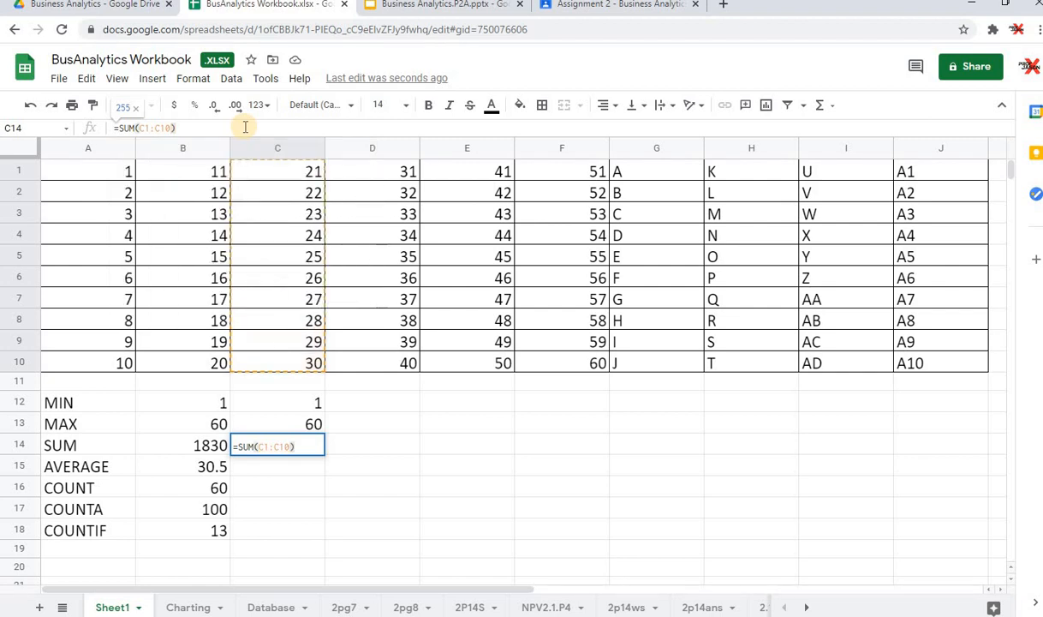
{"action": "key", "text": "Return"}
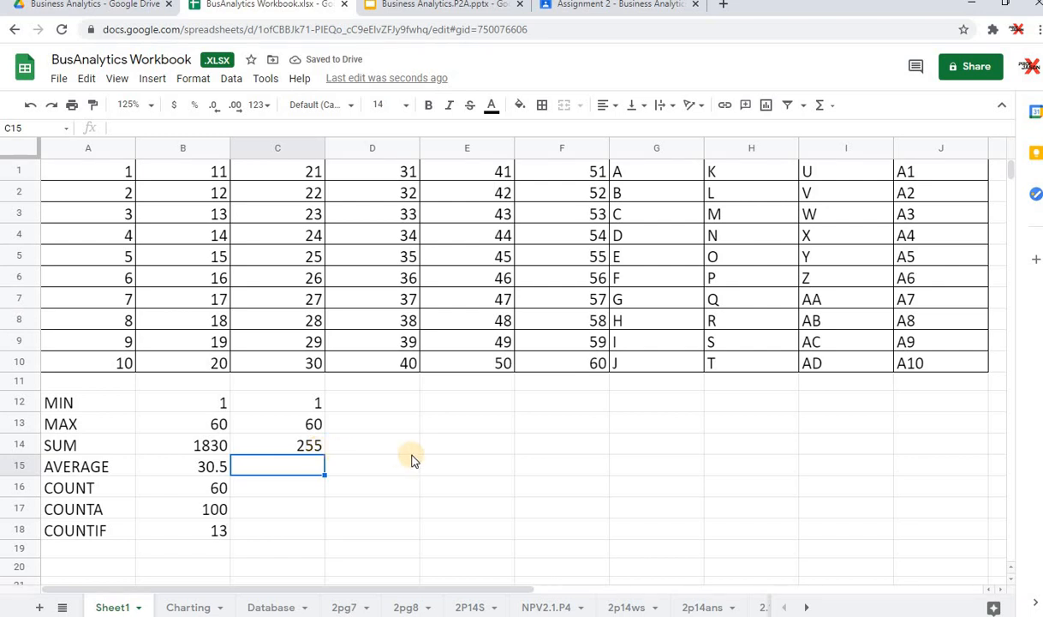
{"action": "key", "text": "ctrl+z"}
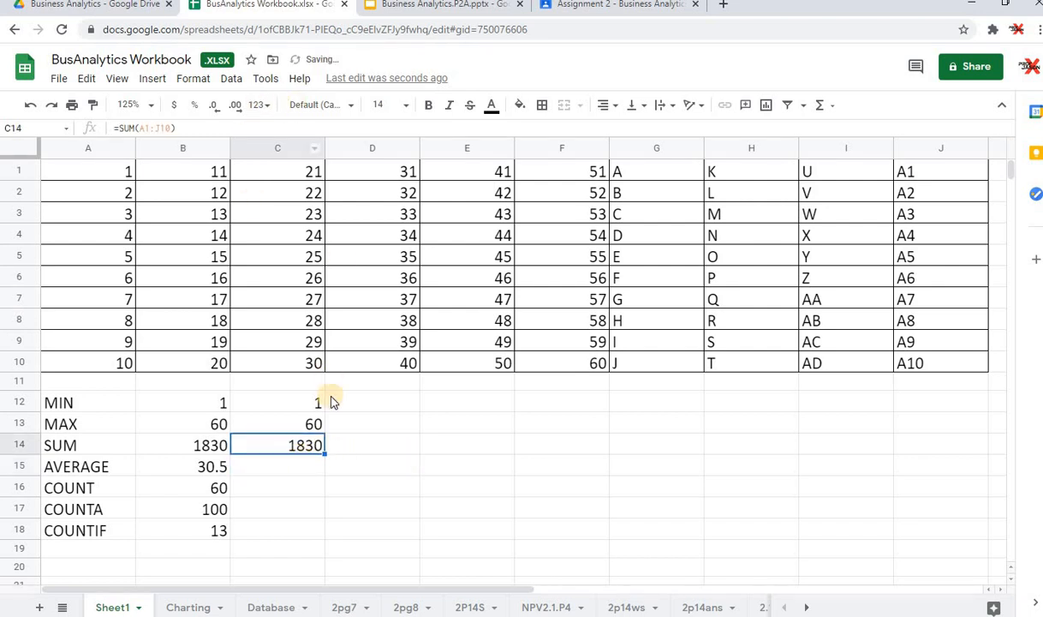
{"action": "left_click", "coordinate": [656, 442]}
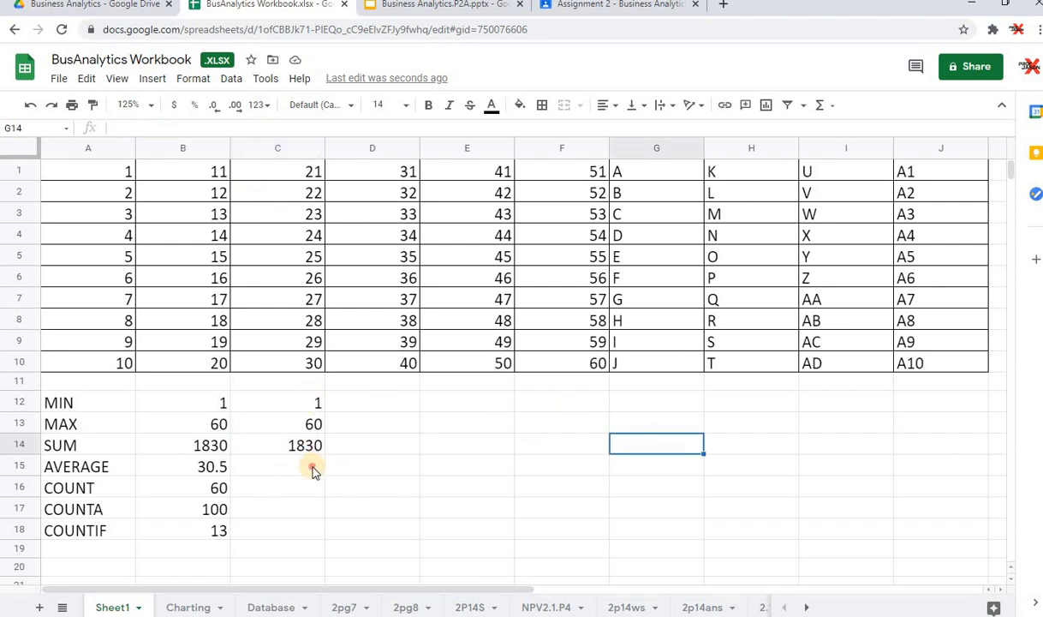
- Enter the formula =AVERAGE(A1:J10) in cell C15 beside the existing AVERAGE result and review it
{"action": "left_click", "coordinate": [313, 470]}
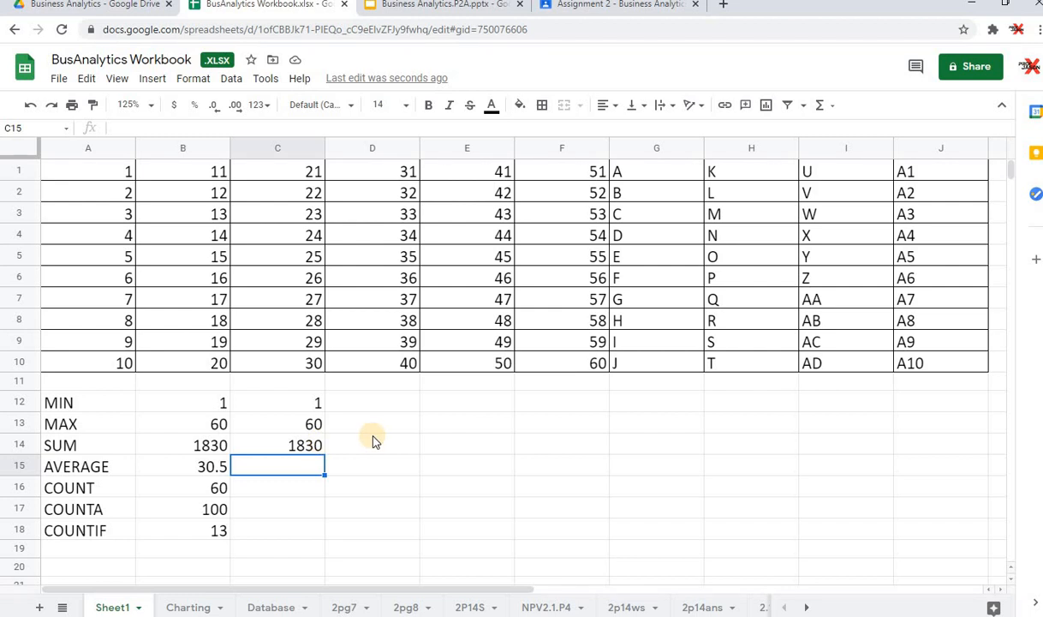
{"action": "type", "text": "=AV"}
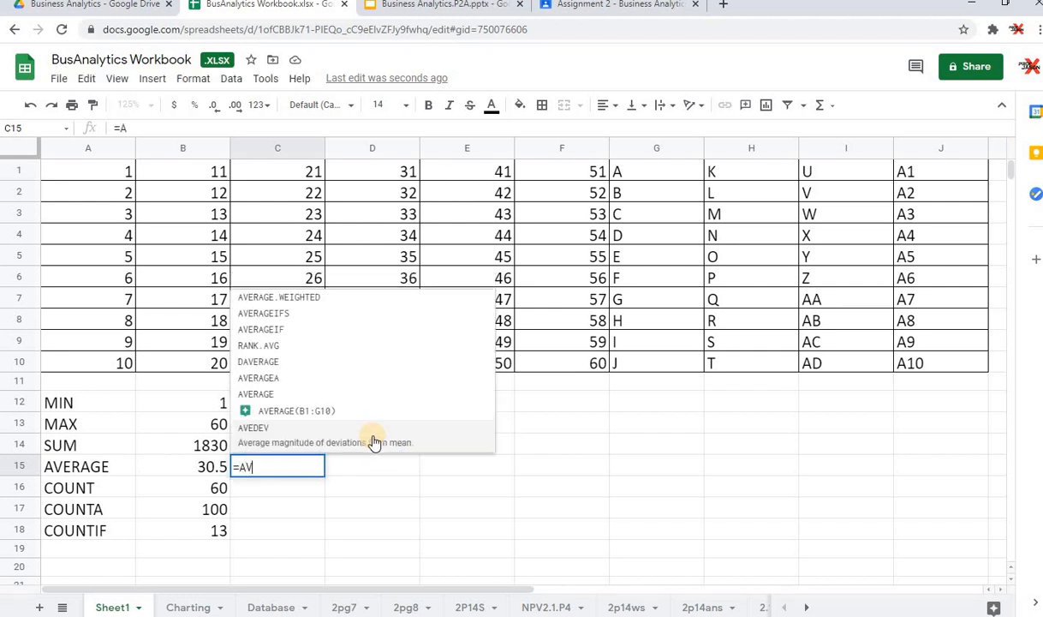
{"action": "type", "text": "ERAGE"}
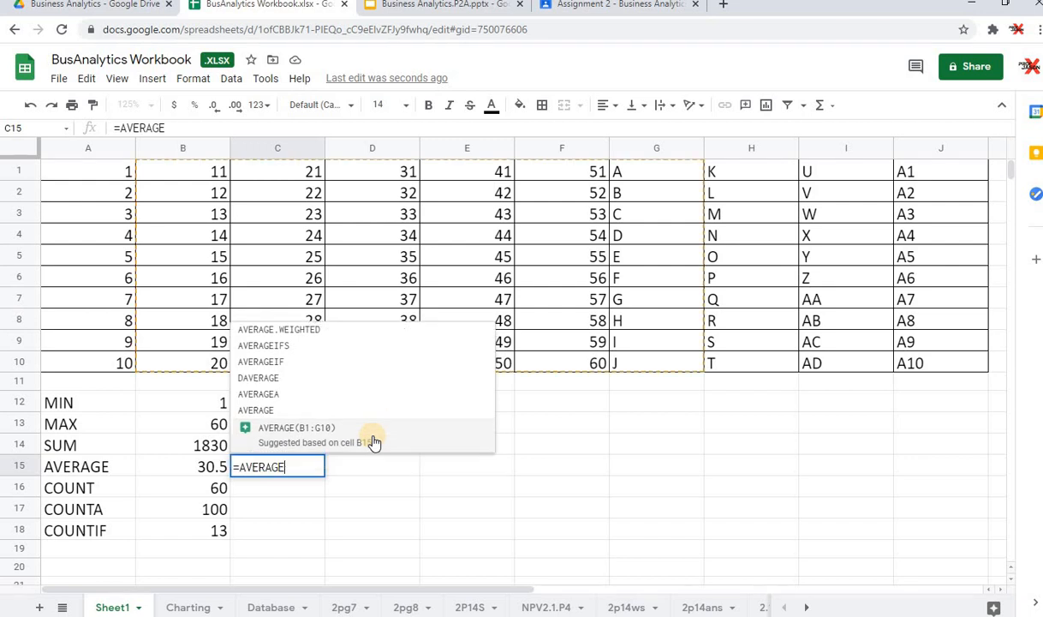
{"action": "left_click", "coordinate": [267, 411]}
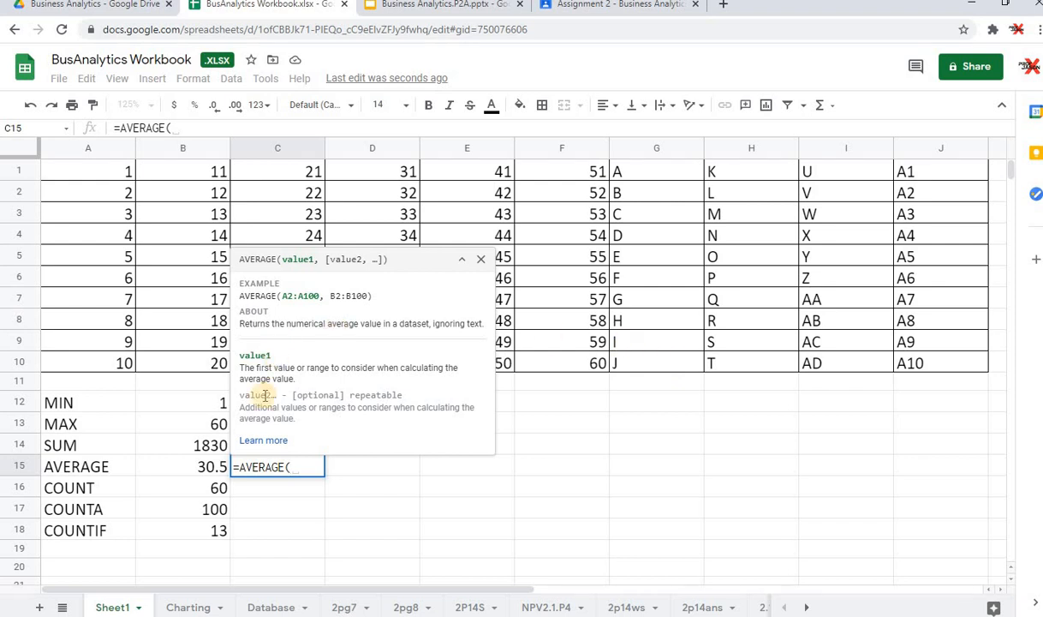
{"action": "left_click_drag", "start_coordinate": [87, 174], "coordinate": [917, 370]}
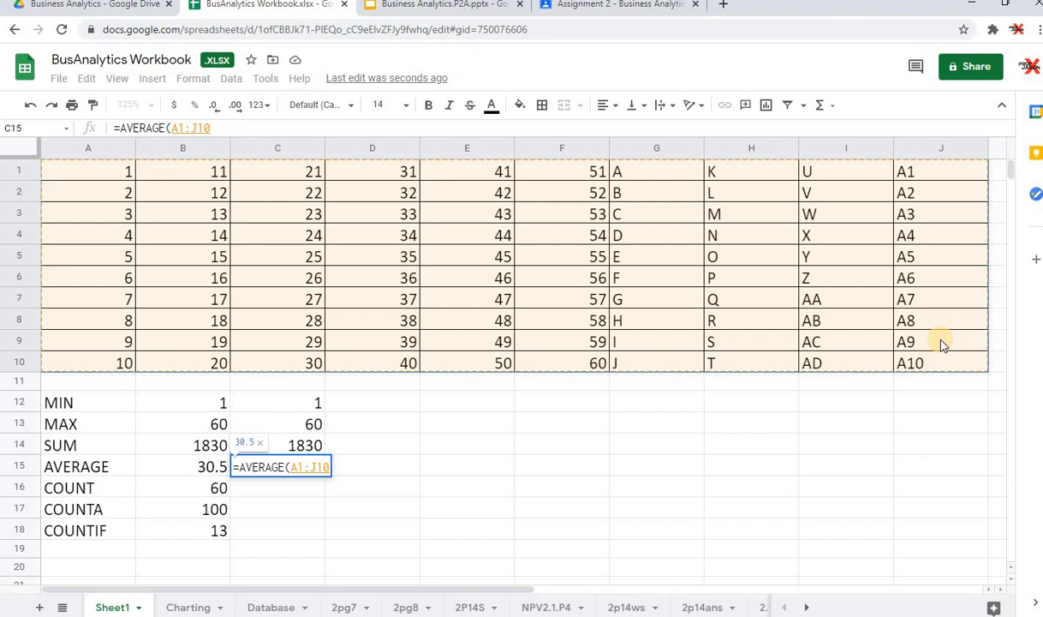
{"action": "type", "text": ")"}
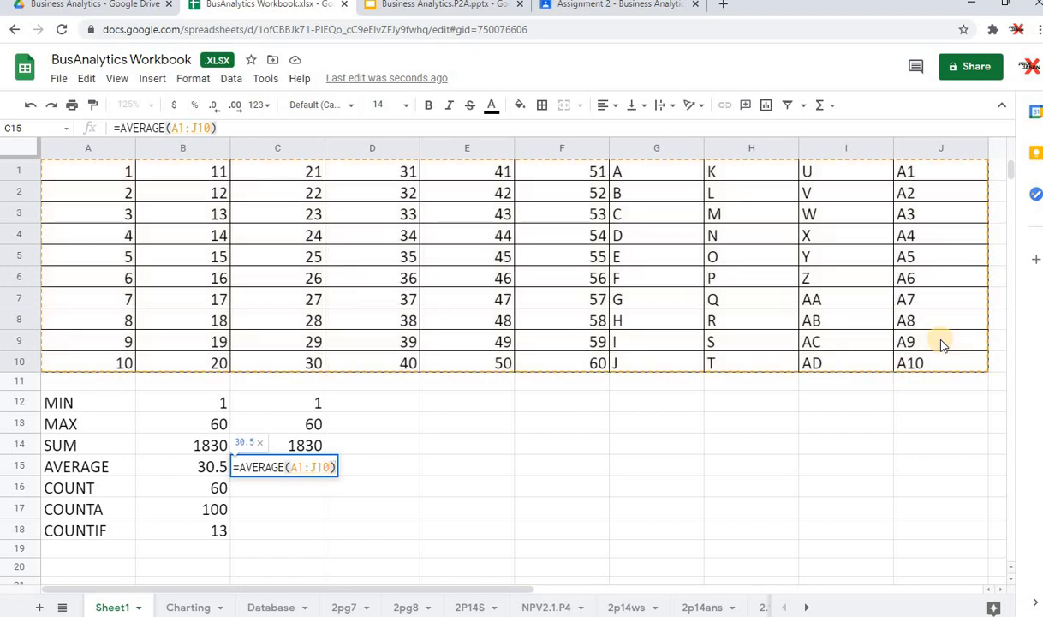
{"action": "key", "text": "Return"}
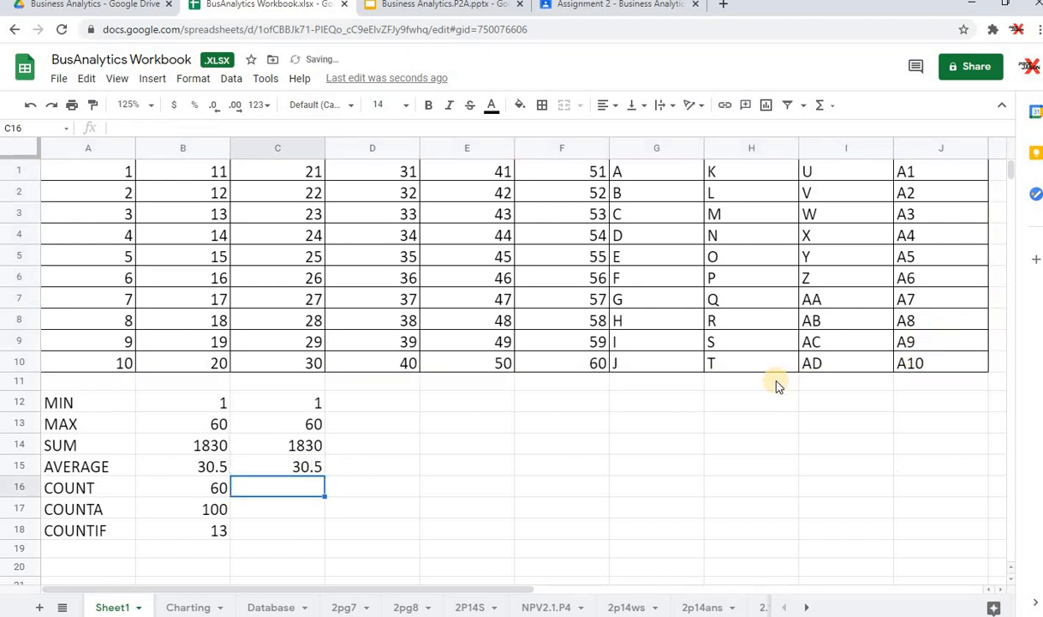
{"action": "left_click", "coordinate": [315, 470]}
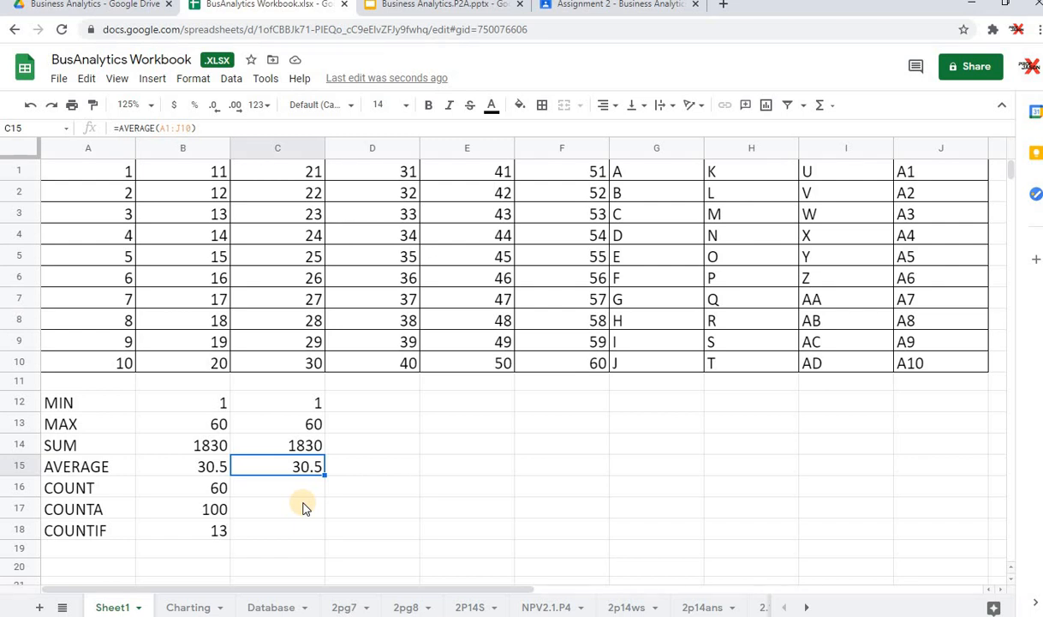
{"action": "left_click", "coordinate": [570, 375]}
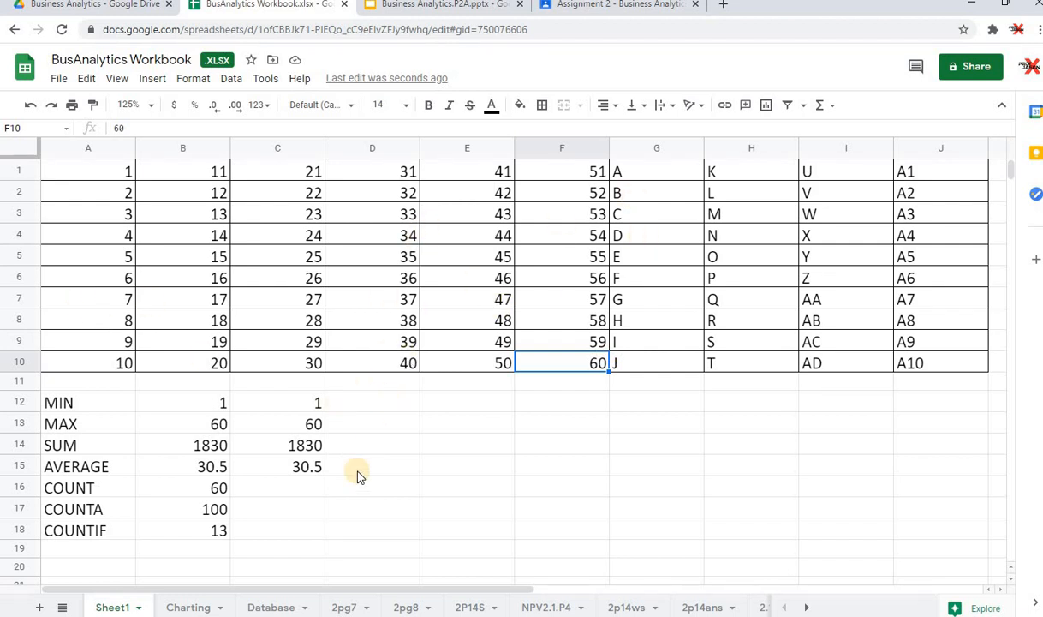
- Start a COUNT formula in cell C16 and read the function's help description about counting numeric values
{"action": "left_click", "coordinate": [310, 494]}
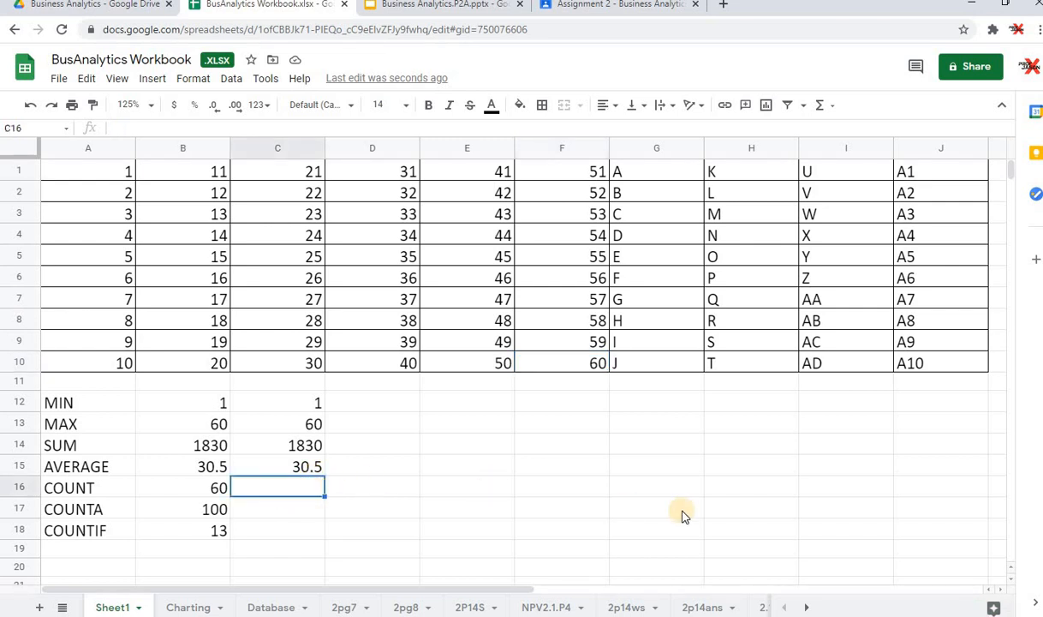
{"action": "type", "text": "=COUNT"}
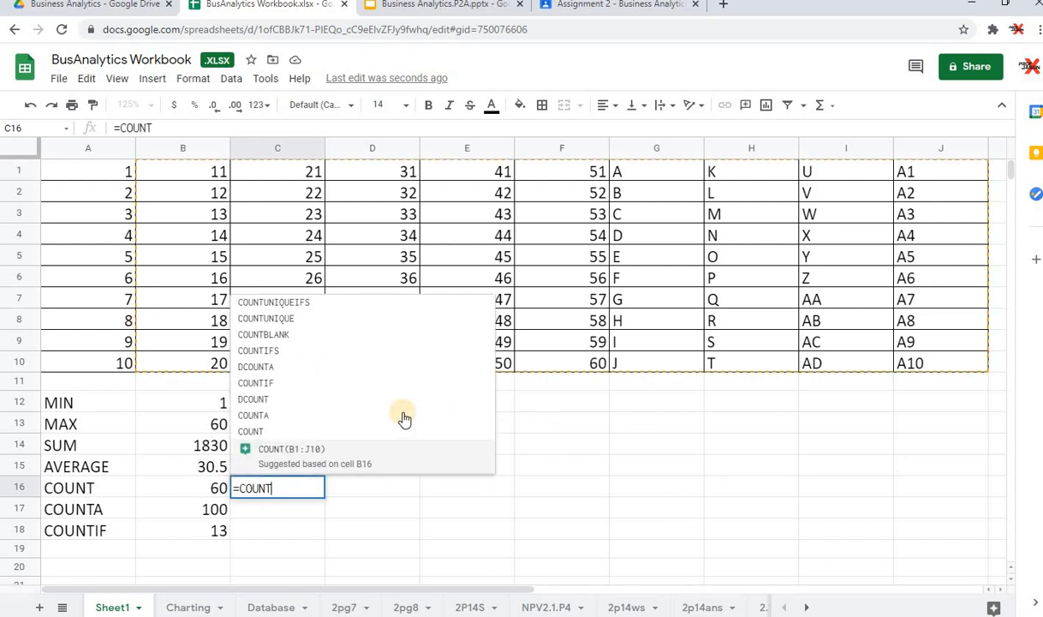
{"action": "left_click", "coordinate": [257, 432]}
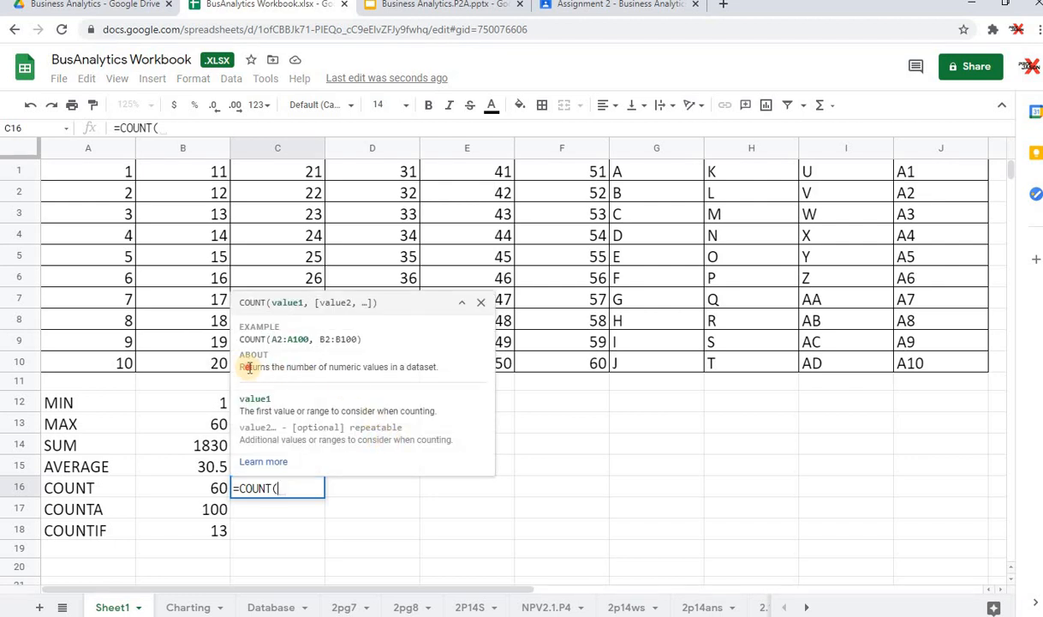
{"action": "left_click_drag", "start_coordinate": [248, 367], "coordinate": [418, 369]}
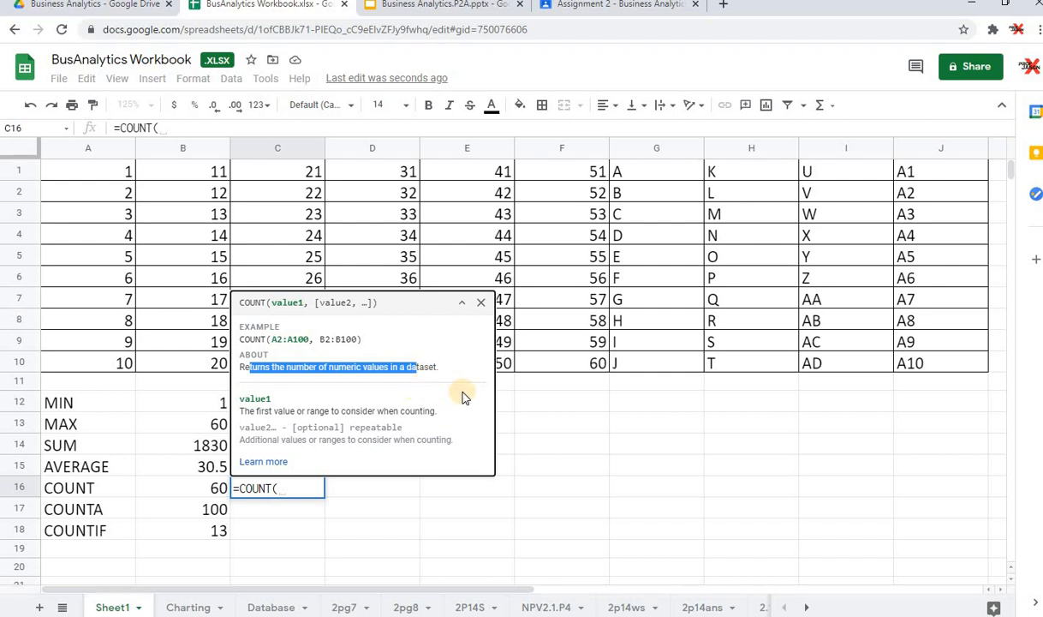
{"action": "left_click", "coordinate": [327, 368]}
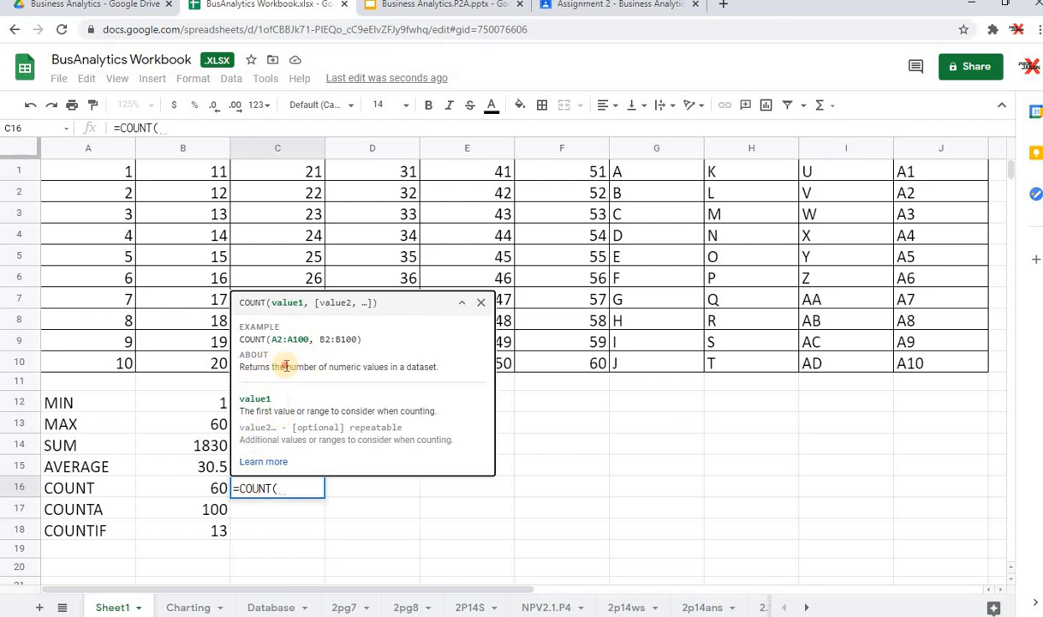
{"action": "left_click_drag", "start_coordinate": [285, 366], "coordinate": [356, 365]}
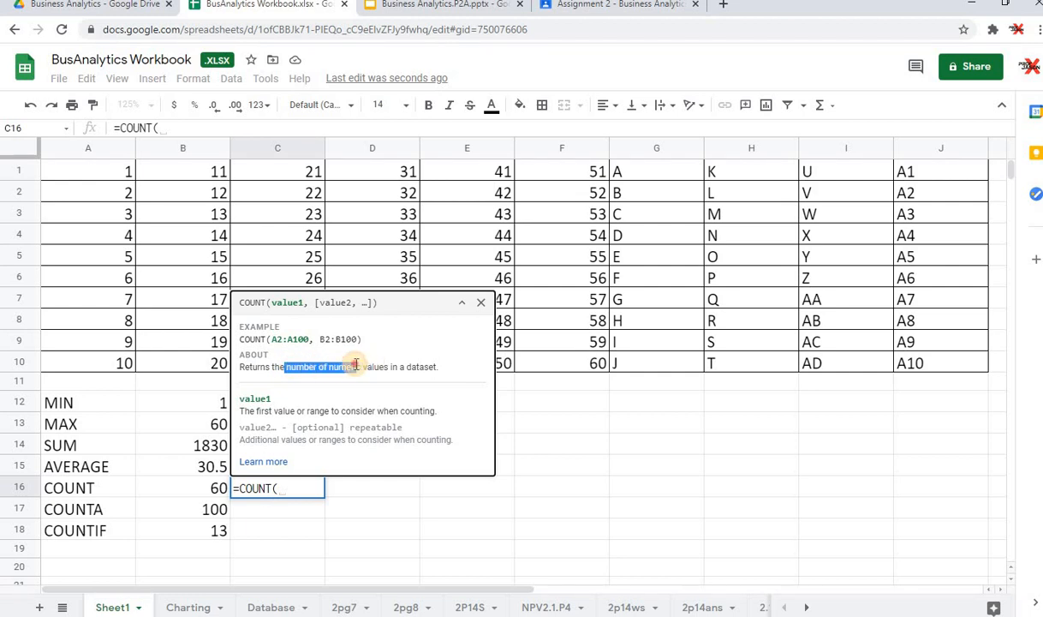
{"action": "double_click", "coordinate": [345, 366]}
- Complete the formula in cell C16 as =COUNT(A1:J10) and review it
{"action": "left_click", "coordinate": [94, 177]}
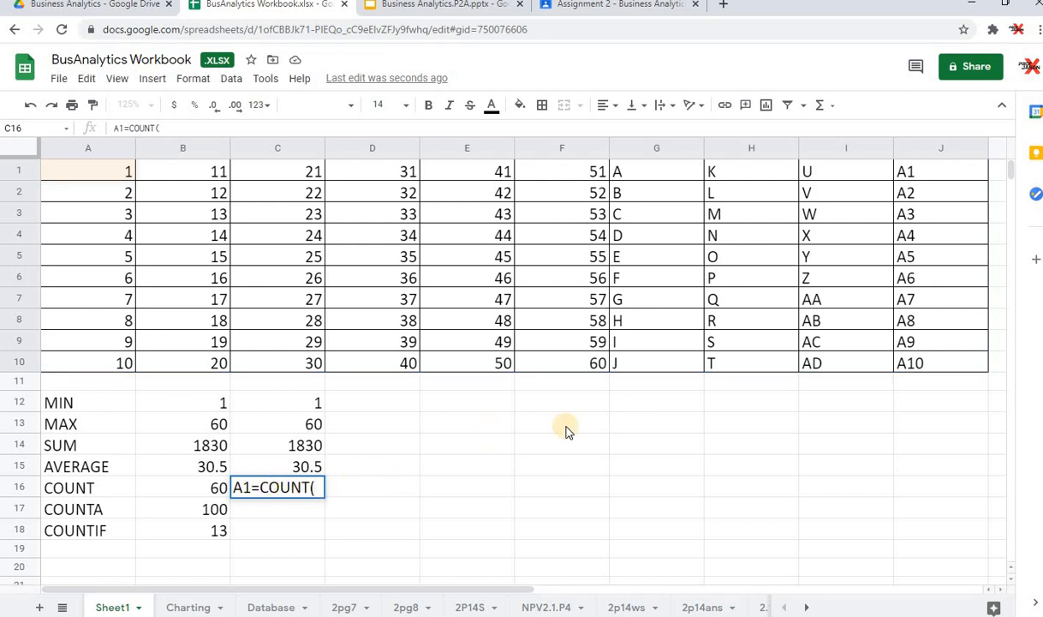
{"action": "key", "text": "BackSpace"}
{"action": "key", "text": "BackSpace"}
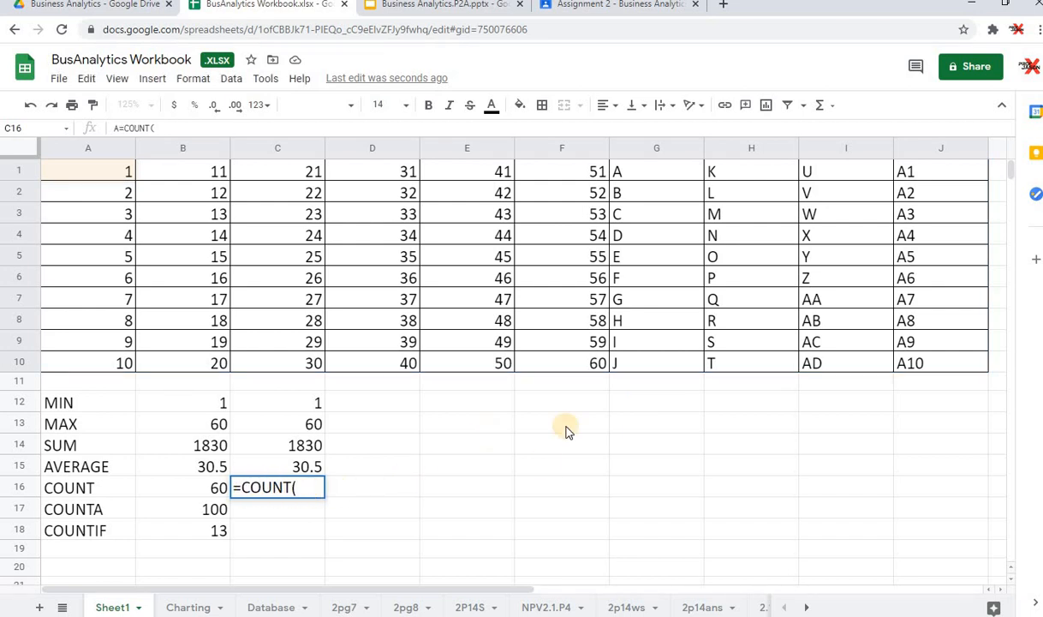
{"action": "key", "text": "End"}
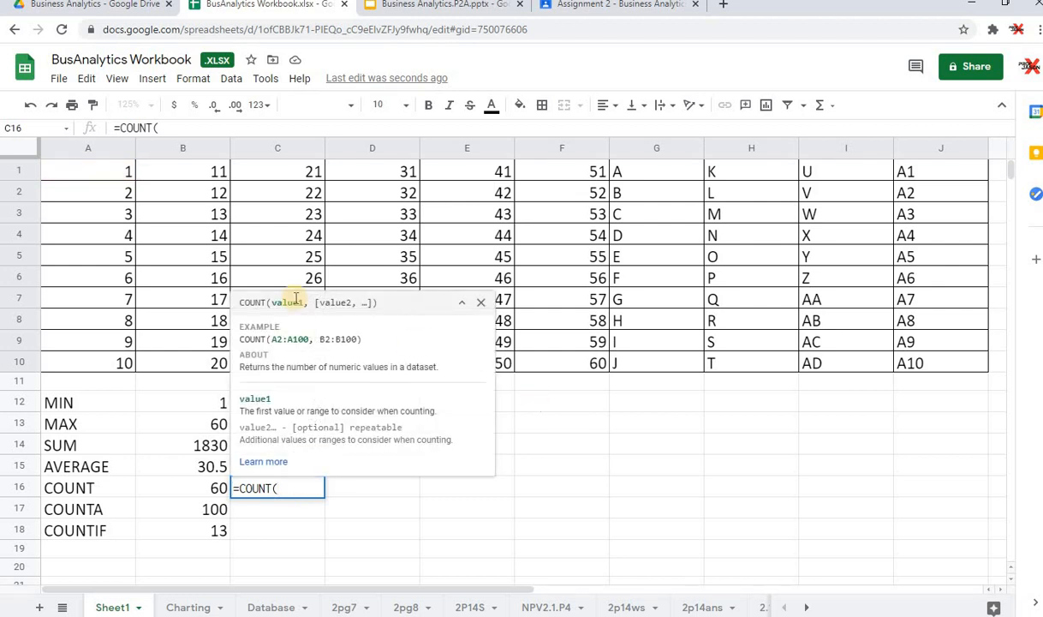
{"action": "left_click_drag", "start_coordinate": [112, 176], "coordinate": [656, 278]}
{"action": "left_click_drag", "start_coordinate": [812, 339], "coordinate": [931, 365]}
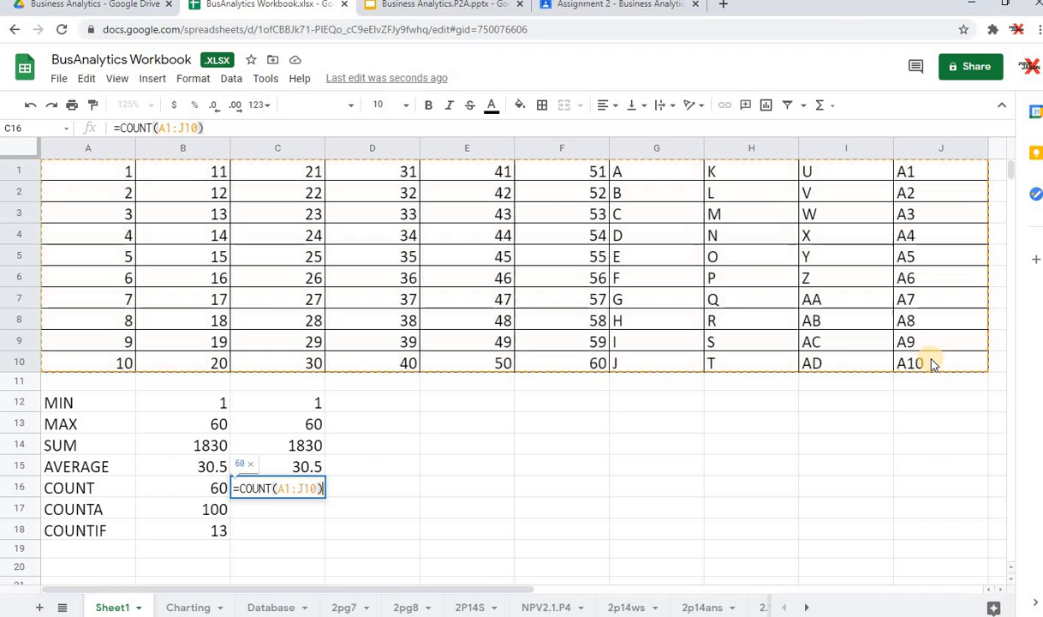
{"action": "key", "text": "Return"}
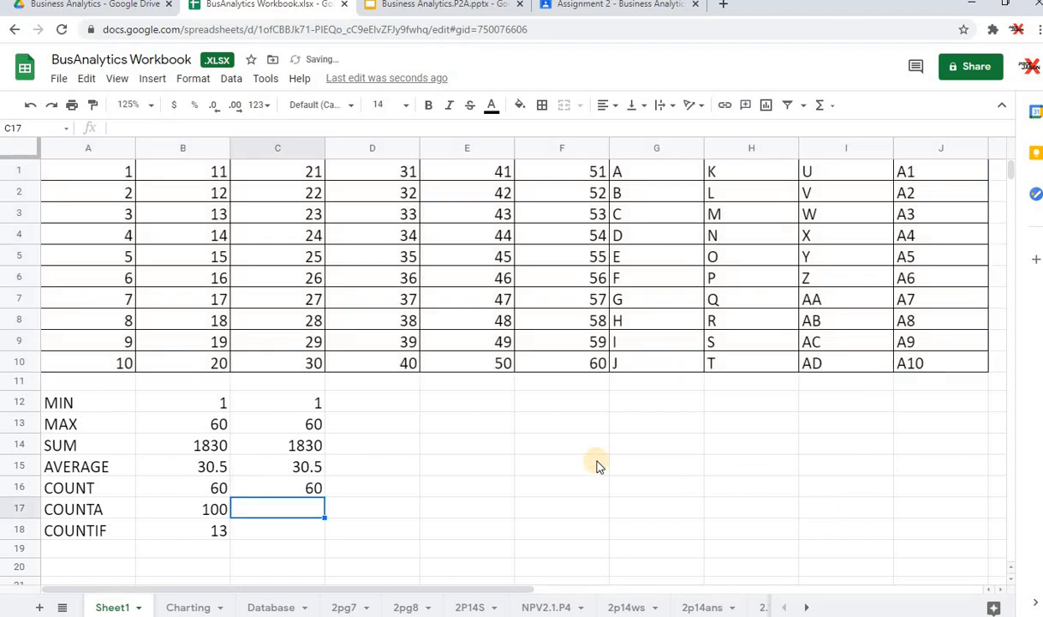
{"action": "left_click", "coordinate": [316, 486]}
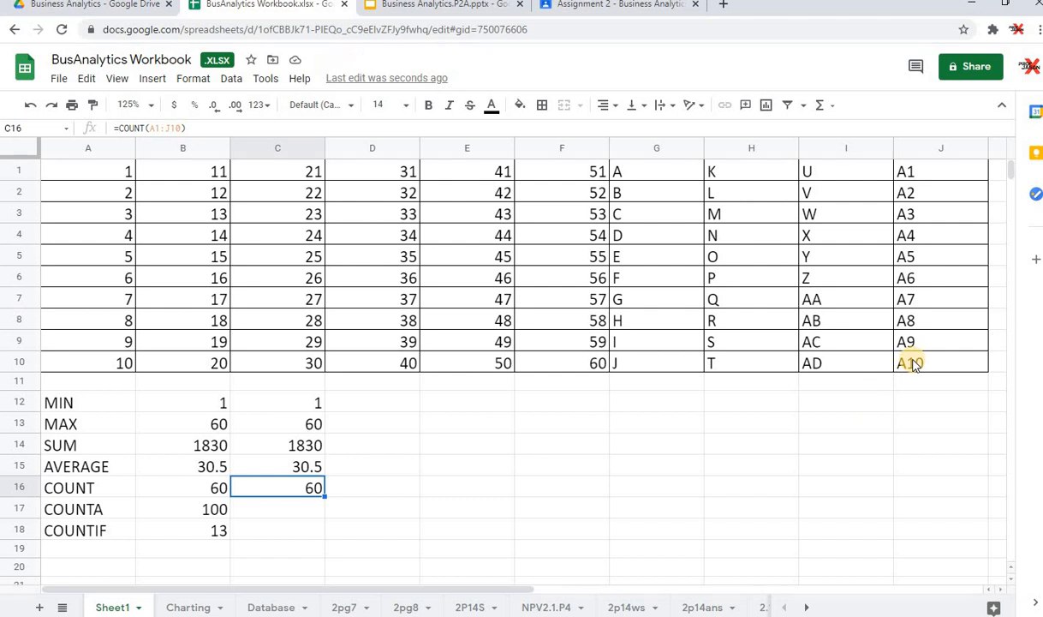
- Test the COUNT formula by replacing the text in J10 with the number 10, and undo that change
{"action": "left_click_drag", "start_coordinate": [942, 171], "coordinate": [943, 360]}
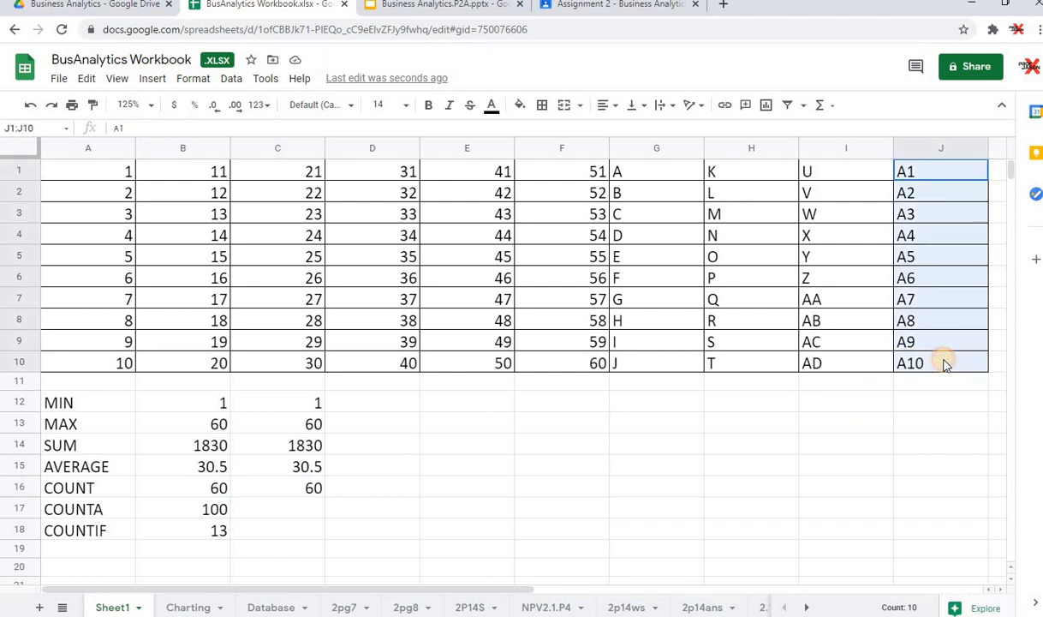
{"action": "left_click", "coordinate": [943, 363]}
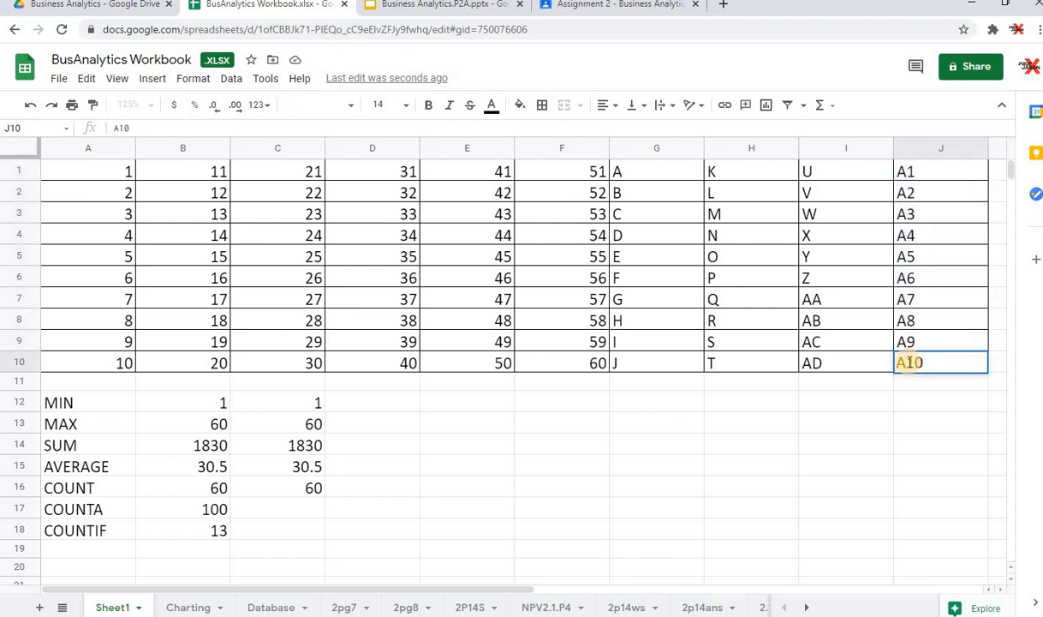
{"action": "type", "text": "10"}
{"action": "key", "text": "Return"}
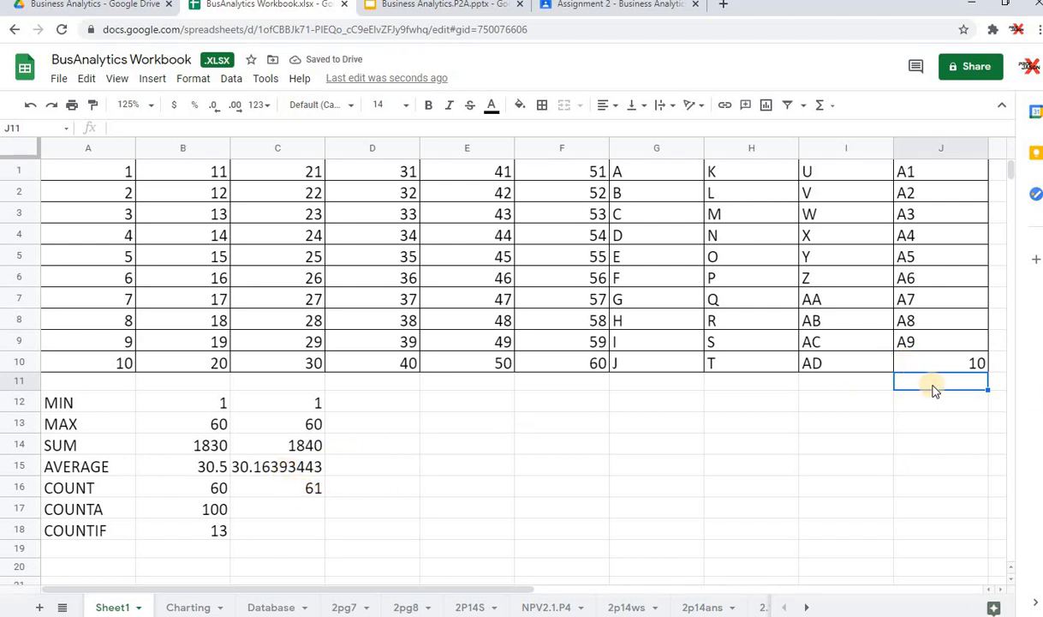
{"action": "left_click", "coordinate": [948, 433]}
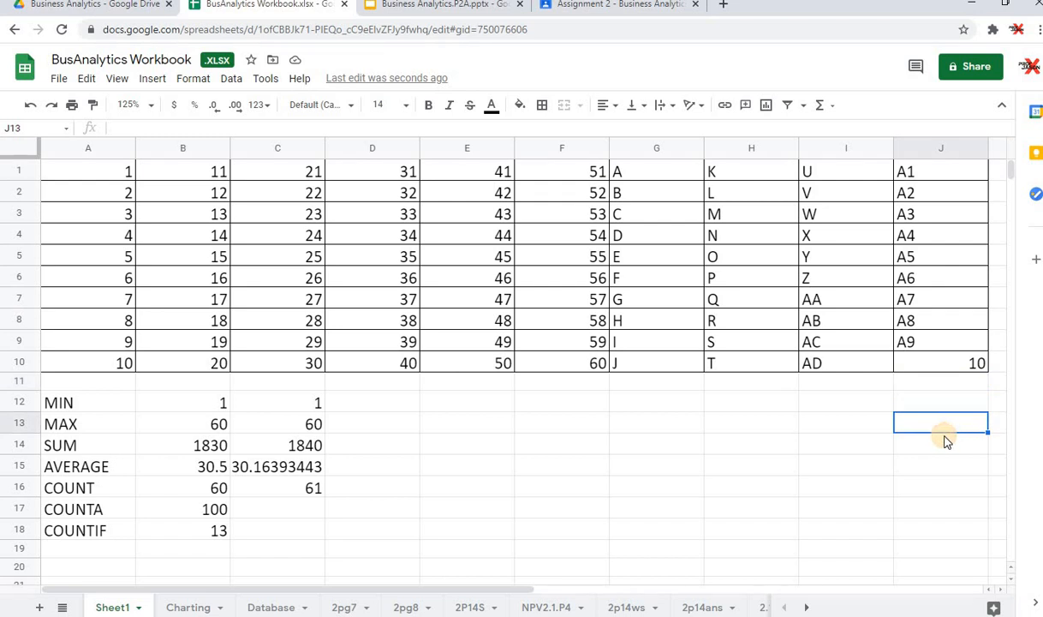
{"action": "key", "text": "ctrl+z"}
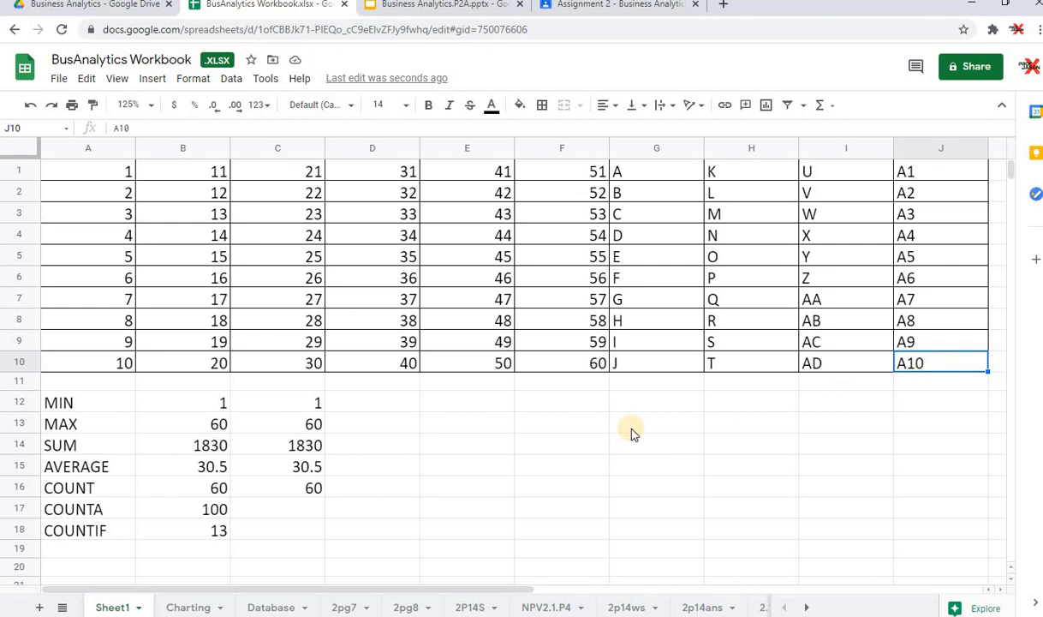
- Enter the formula =COUNTA(A1:J10) in cell C17 beside the existing COUNTA result
{"action": "left_click", "coordinate": [299, 514]}
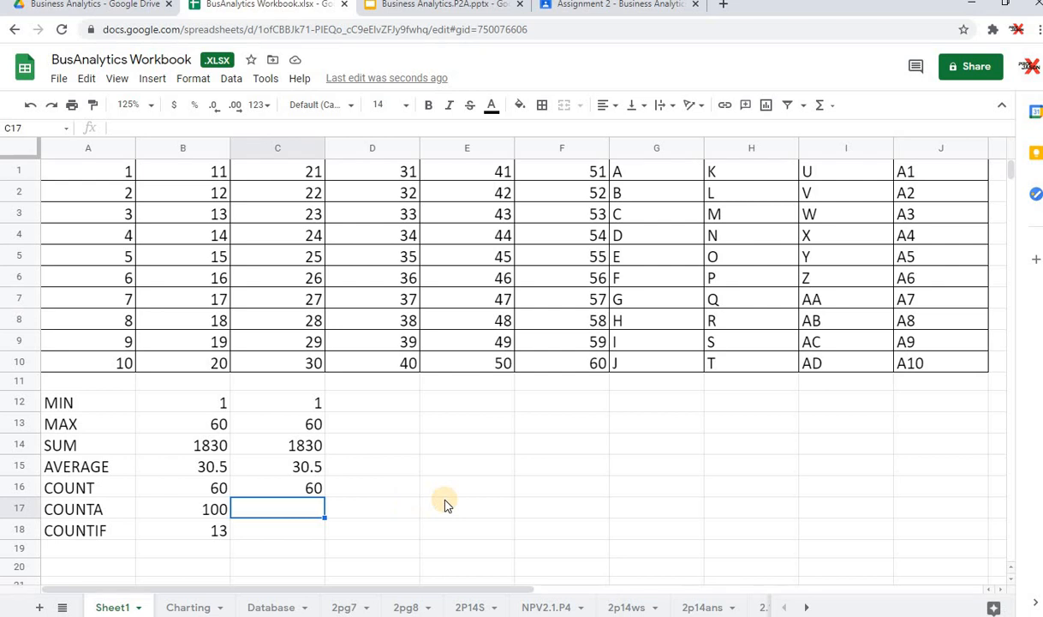
{"action": "type", "text": "="}
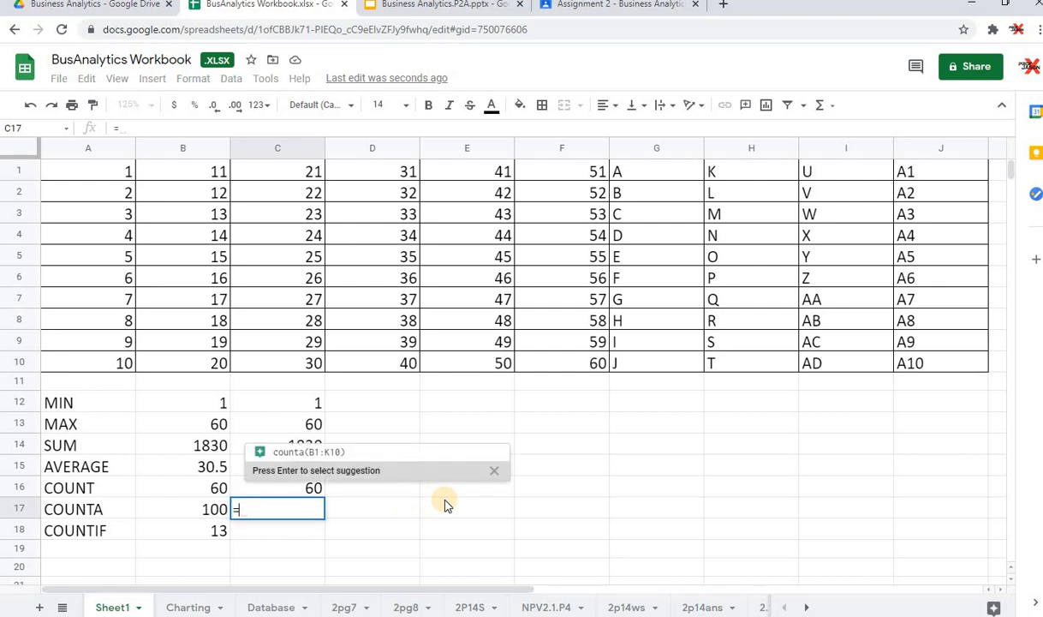
{"action": "type", "text": "counta"}
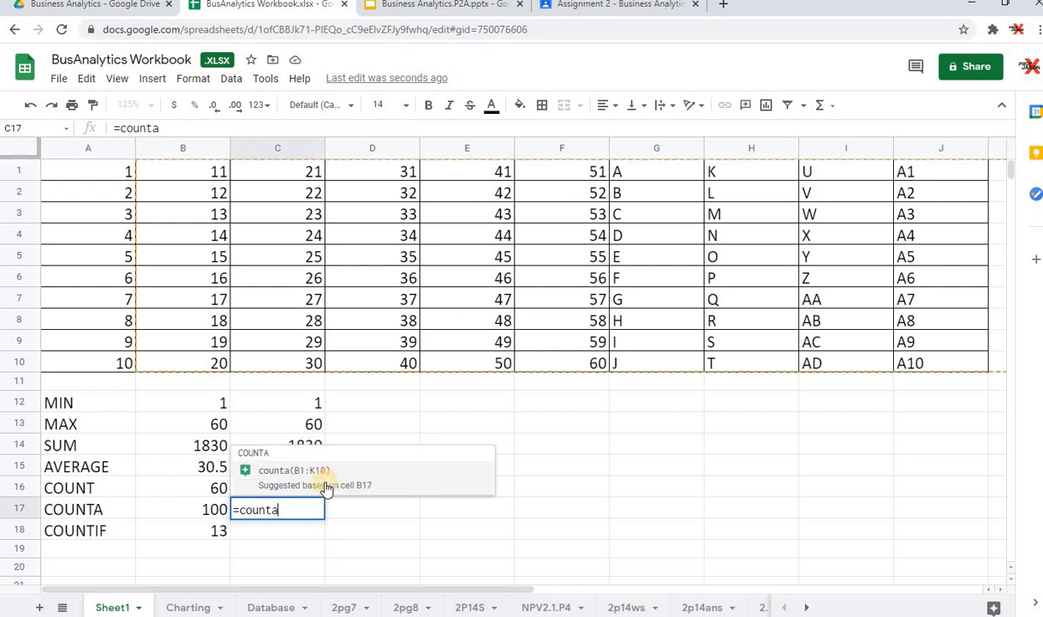
{"action": "type", "text": "("}
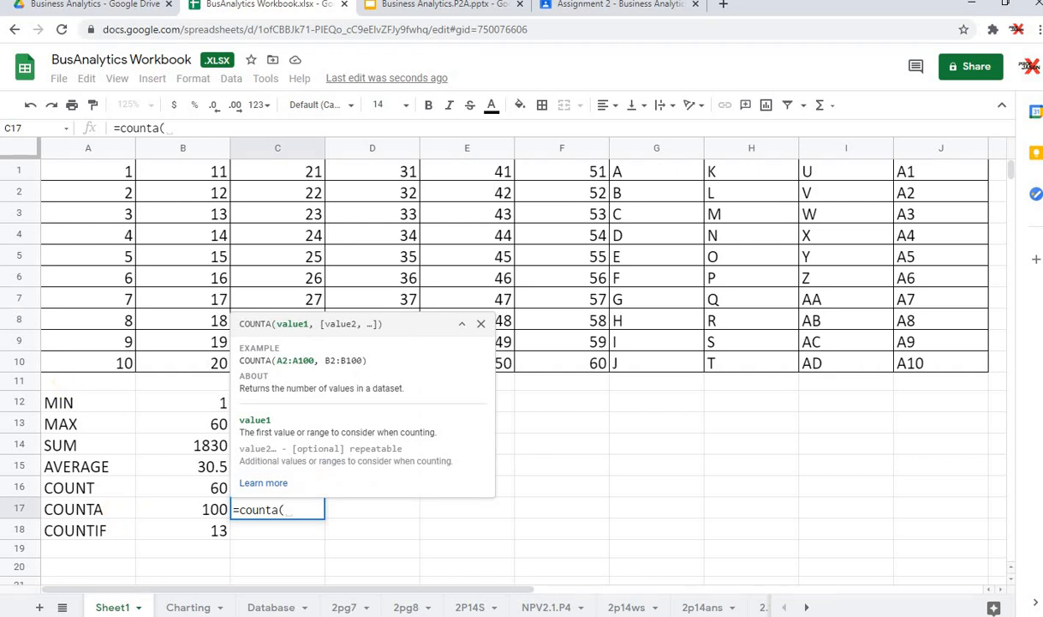
{"action": "left_click_drag", "start_coordinate": [84, 171], "coordinate": [958, 368]}
{"action": "type", "text": ")"}
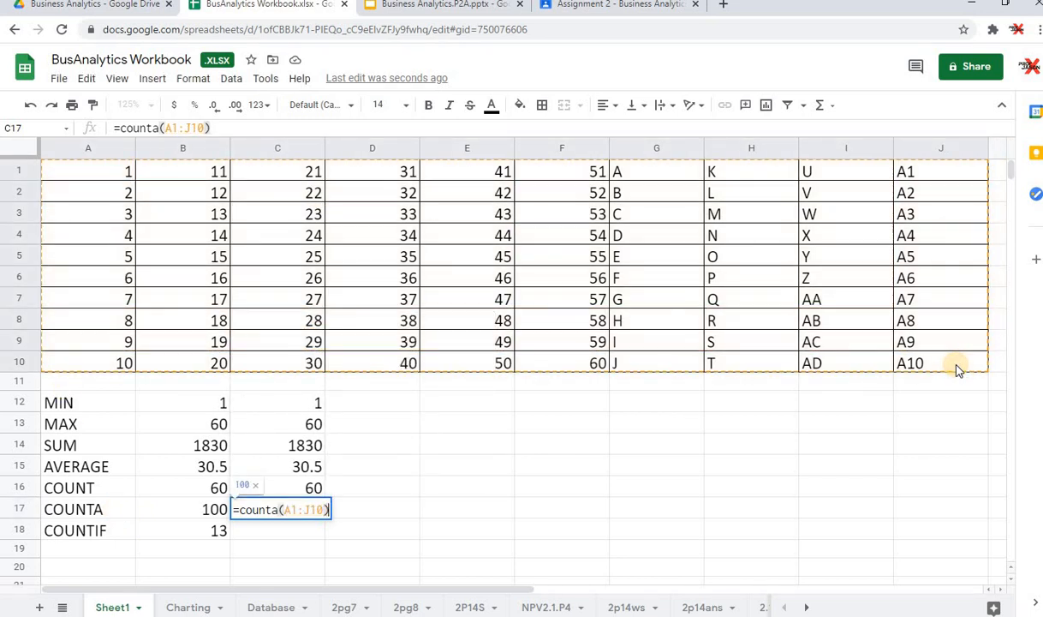
{"action": "key", "text": "Return"}
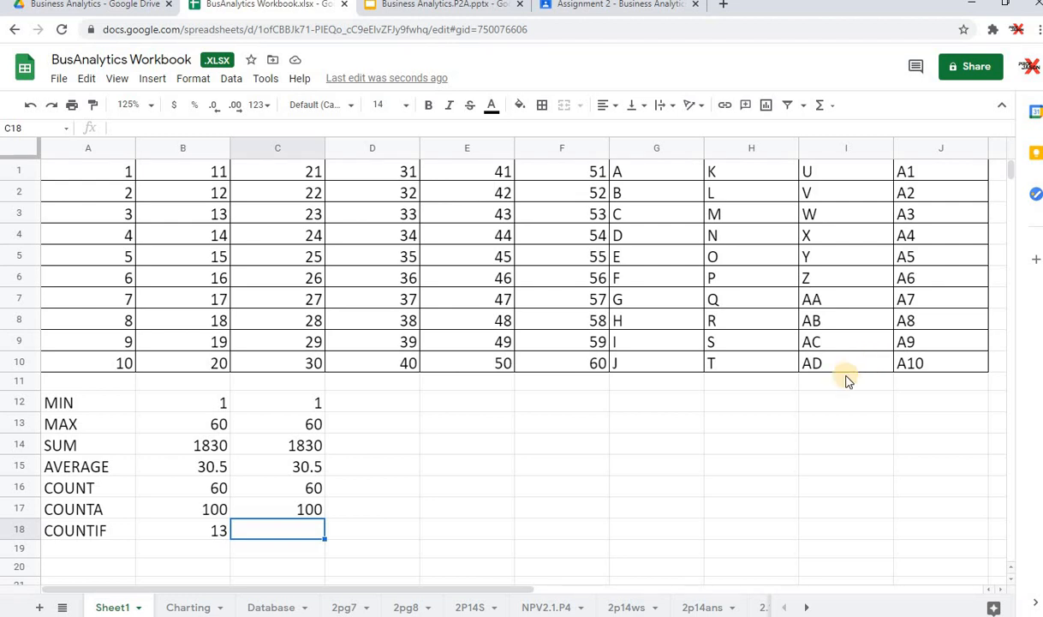
- Test COUNT against COUNTA by changing the number in F10 to the text A60, and undo that change
{"action": "left_click", "coordinate": [570, 359]}
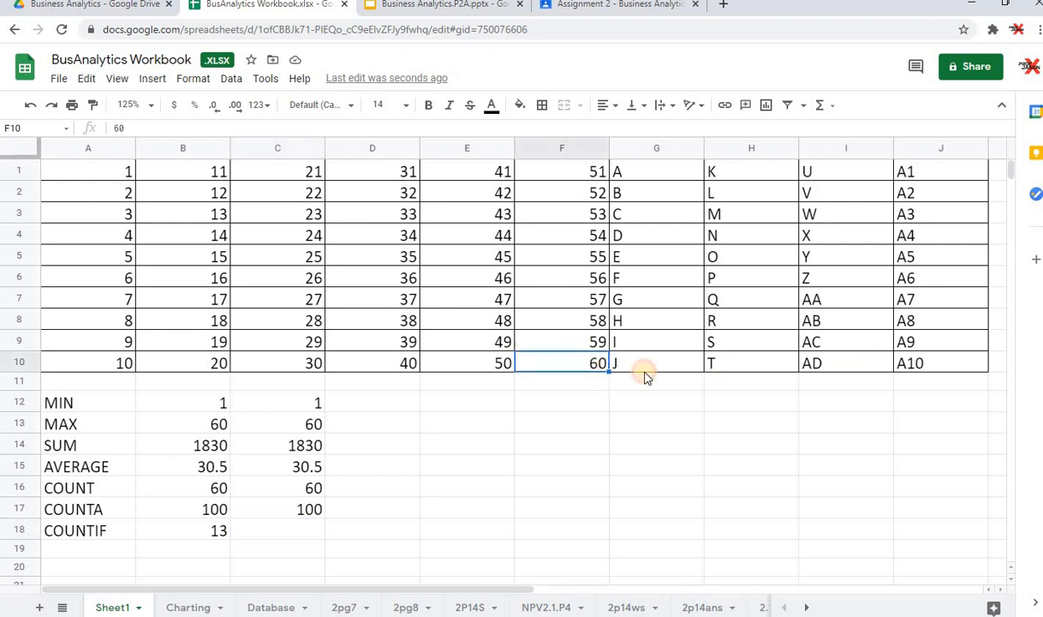
{"action": "double_click", "coordinate": [572, 365]}
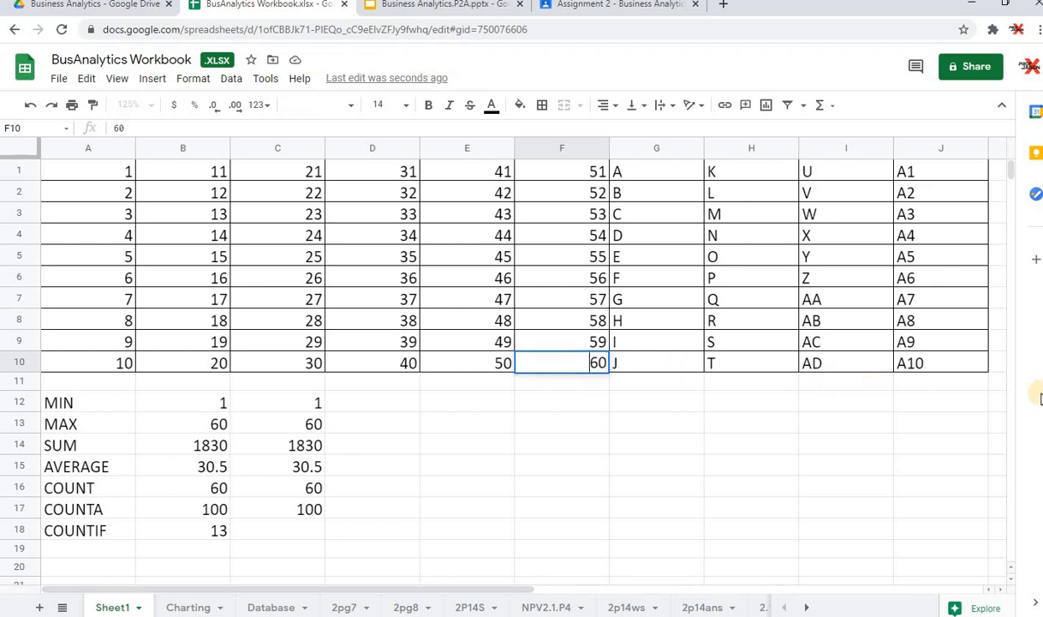
{"action": "type", "text": "A"}
{"action": "key", "text": "Return"}
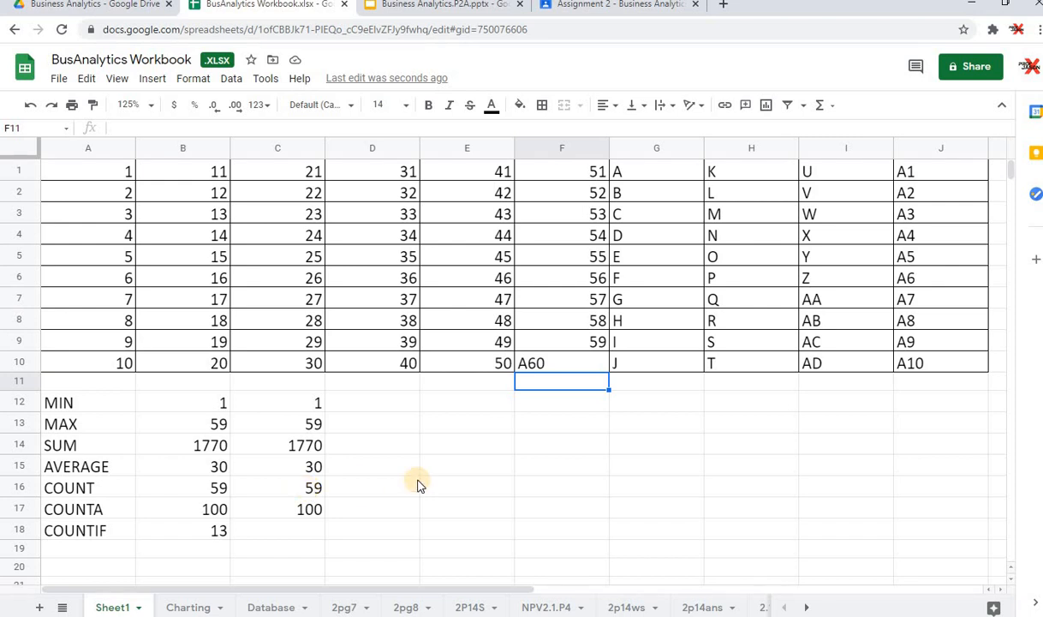
{"action": "key", "text": "ctrl+z"}
{"action": "left_click", "coordinate": [497, 465]}
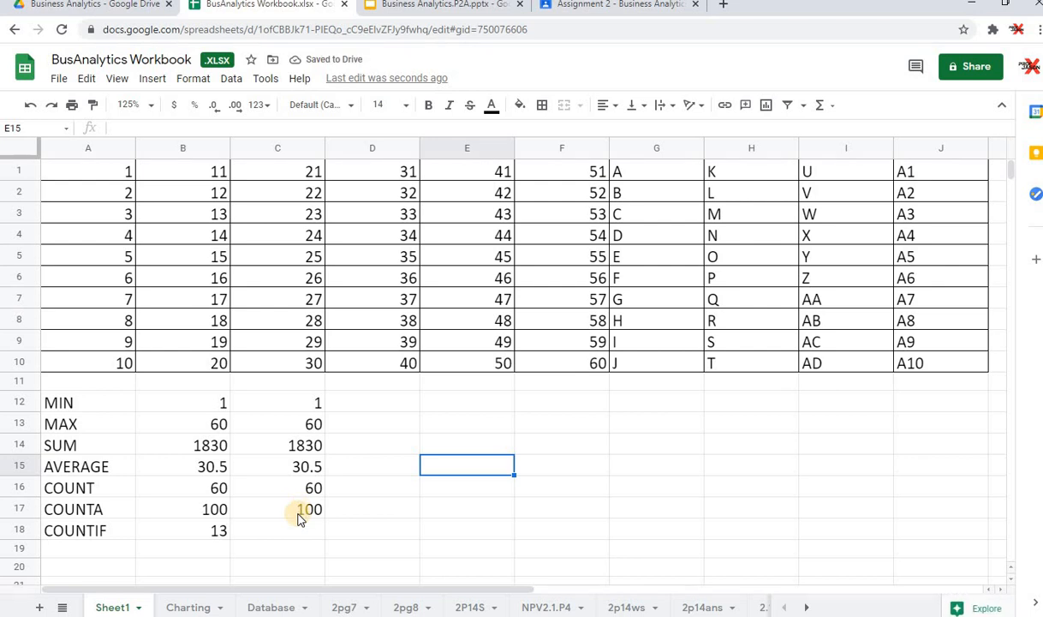
- Enter the formula =COUNTIF(A1:J10,"A") in cell C18 beside the existing COUNTIF result
{"action": "left_click", "coordinate": [292, 535]}
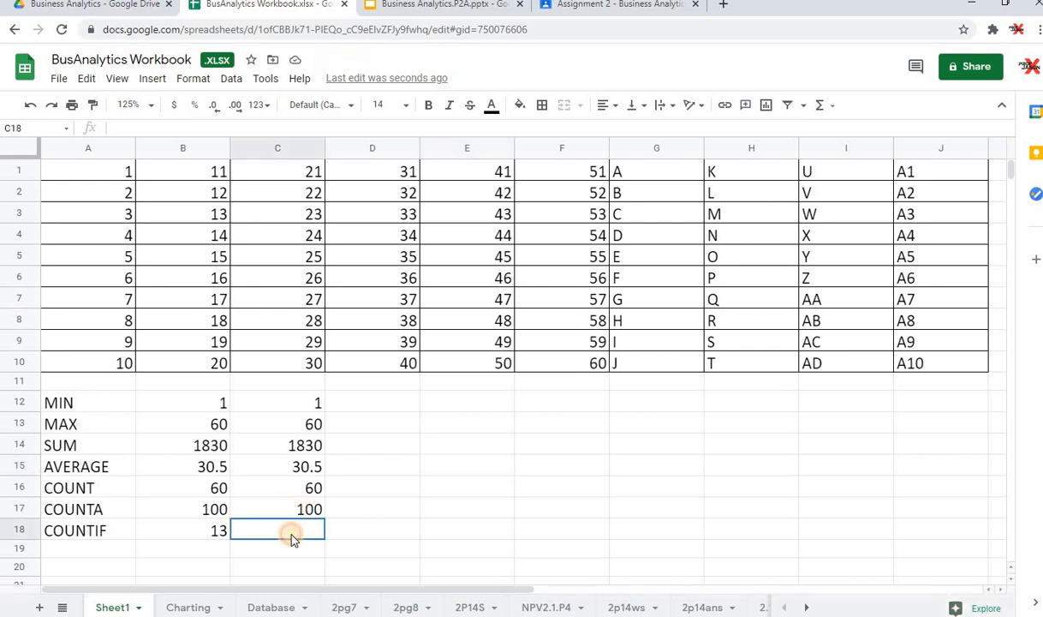
{"action": "type", "text": "="}
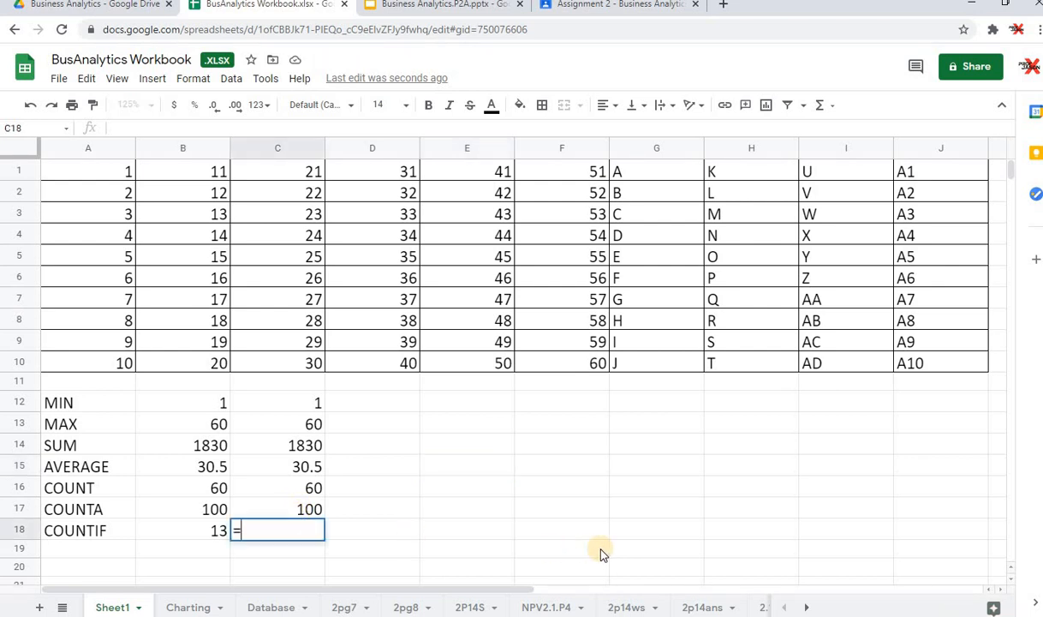
{"action": "type", "text": "countify"}
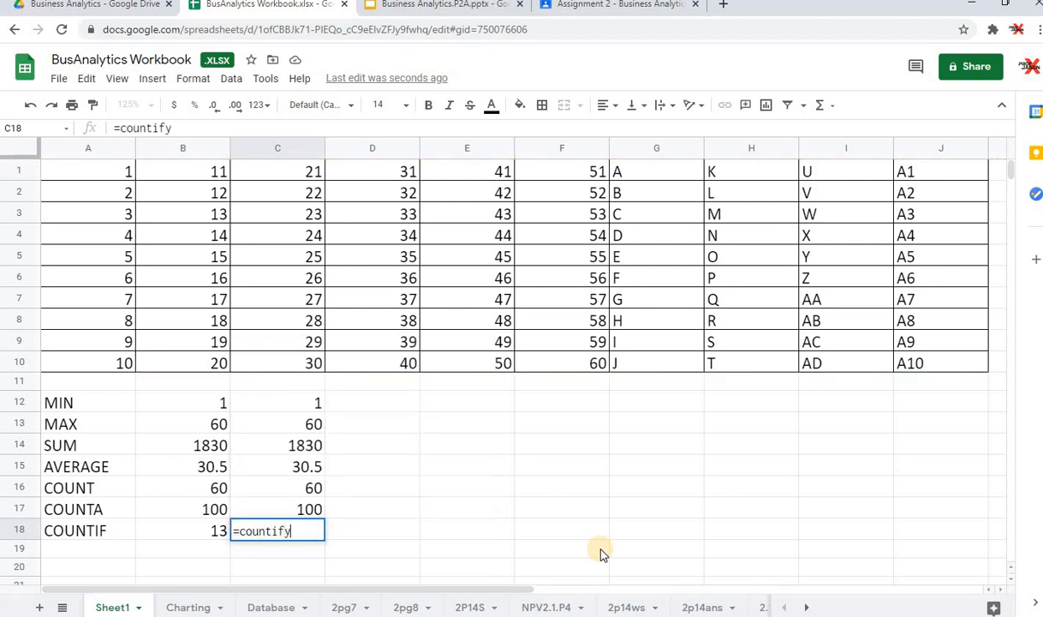
{"action": "key", "text": "BackSpace"}
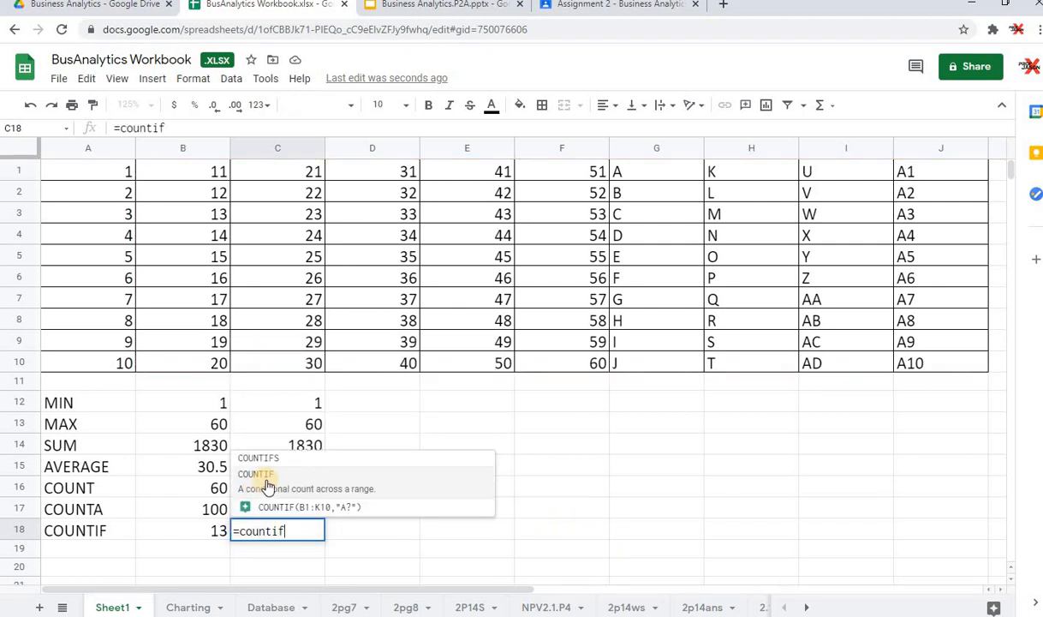
{"action": "left_click", "coordinate": [284, 469]}
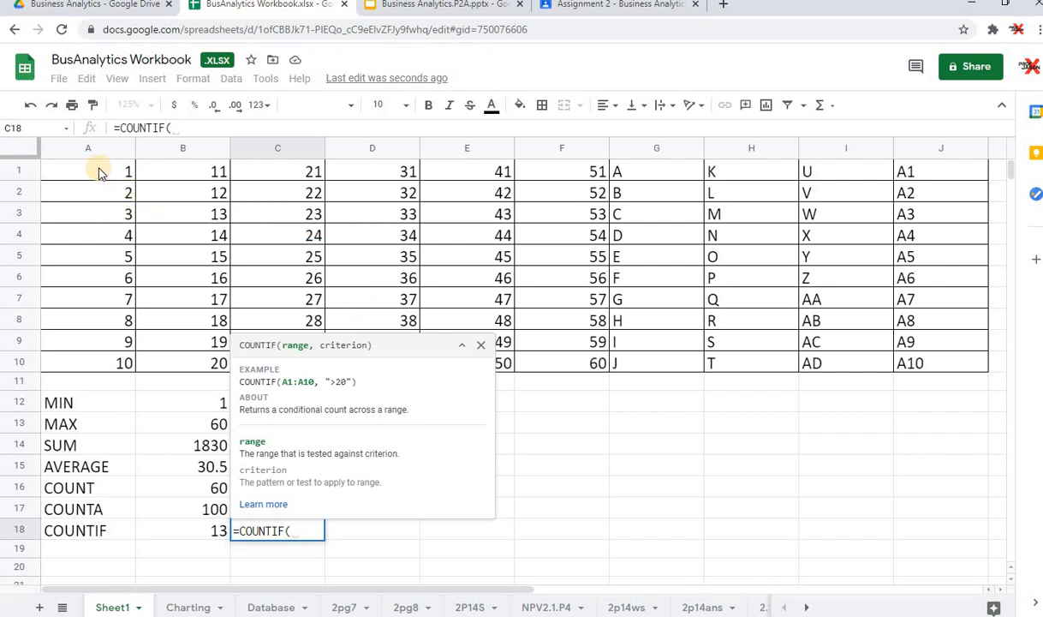
{"action": "left_click_drag", "start_coordinate": [99, 172], "coordinate": [922, 359]}
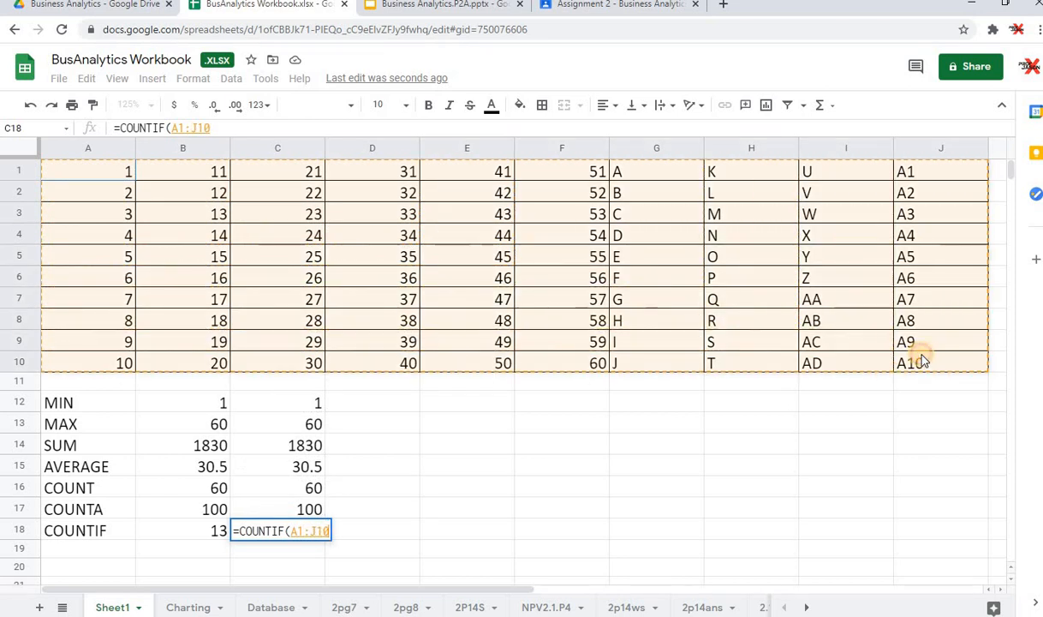
{"action": "left_click", "coordinate": [221, 125]}
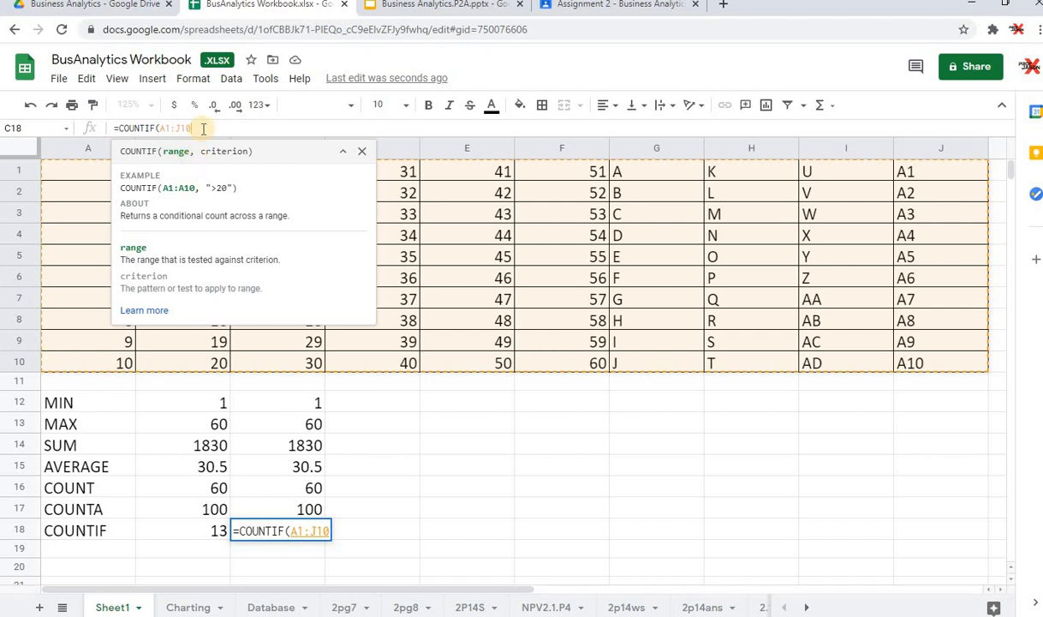
{"action": "type", "text": ","}
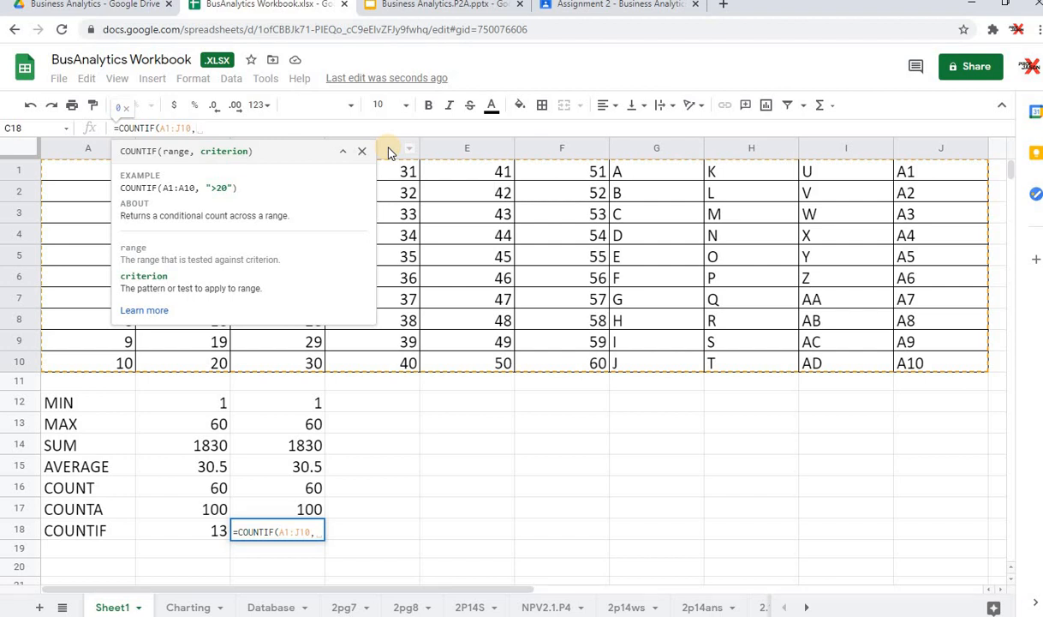
{"action": "type", "text": "\""}
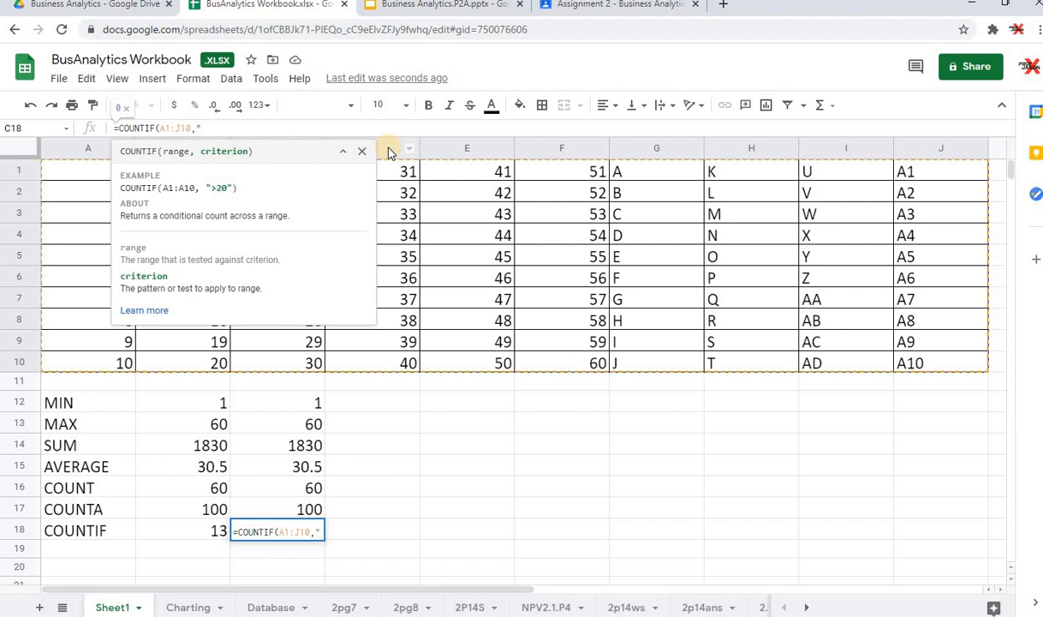
{"action": "type", "text": "A\""}
{"action": "double_click", "coordinate": [200, 127]}
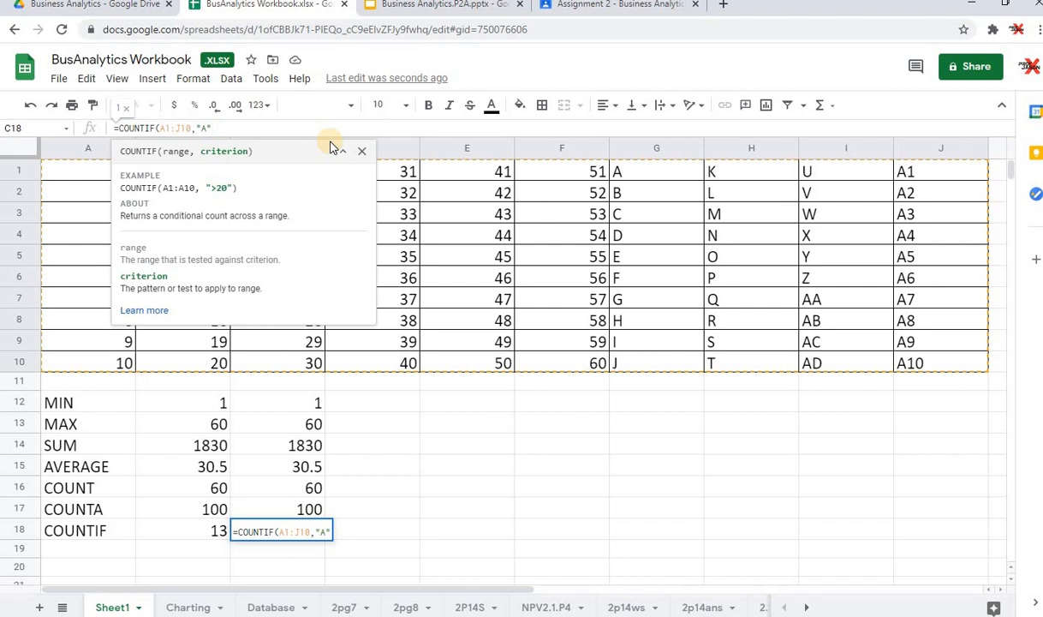
{"action": "type", "text": ")"}
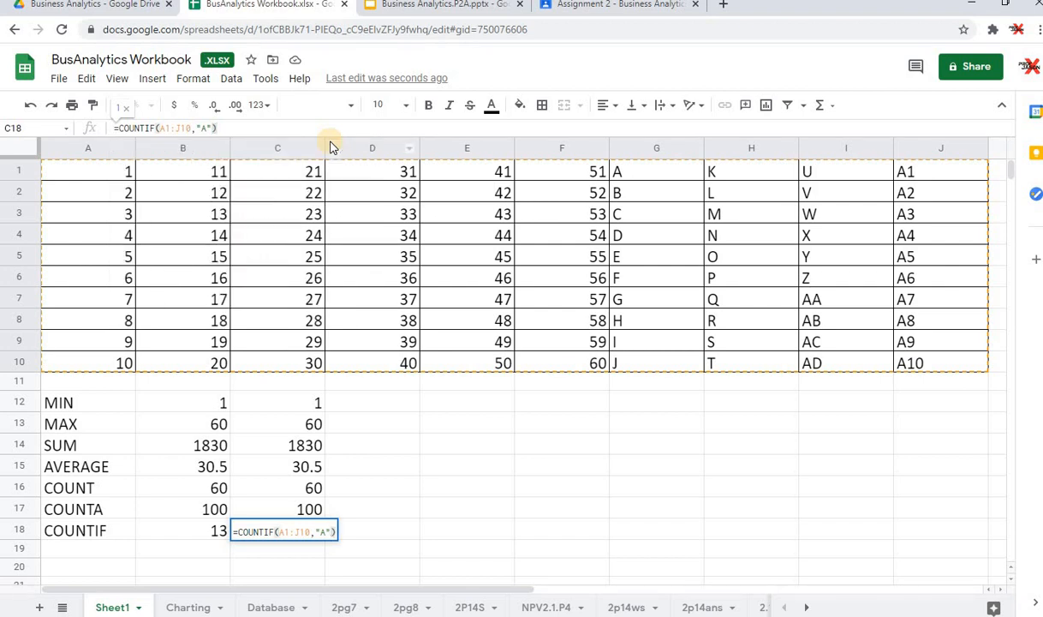
{"action": "key", "text": "Return"}
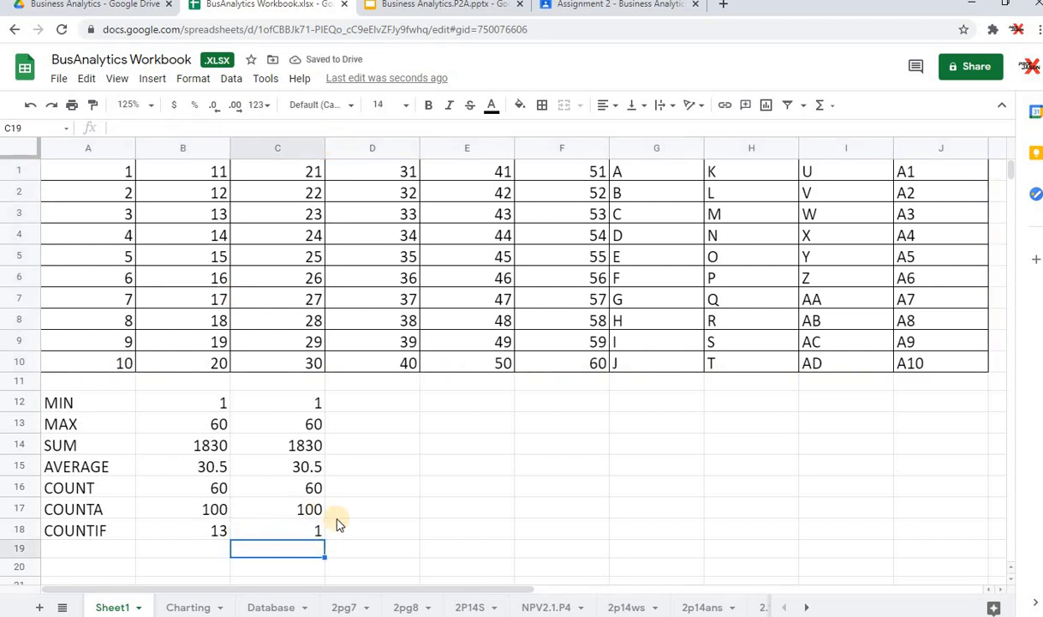
- Review the criterion of the COUNTIF formula in C18 against the table entries starting with A in columns I and J
{"action": "left_click", "coordinate": [296, 531]}
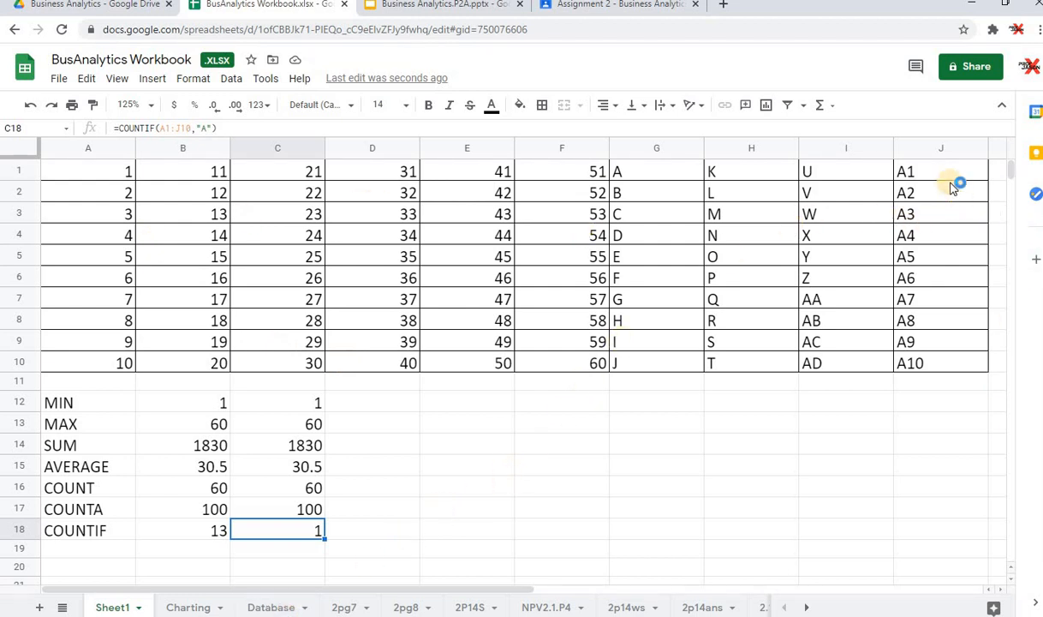
{"action": "left_click_drag", "start_coordinate": [947, 171], "coordinate": [942, 375]}
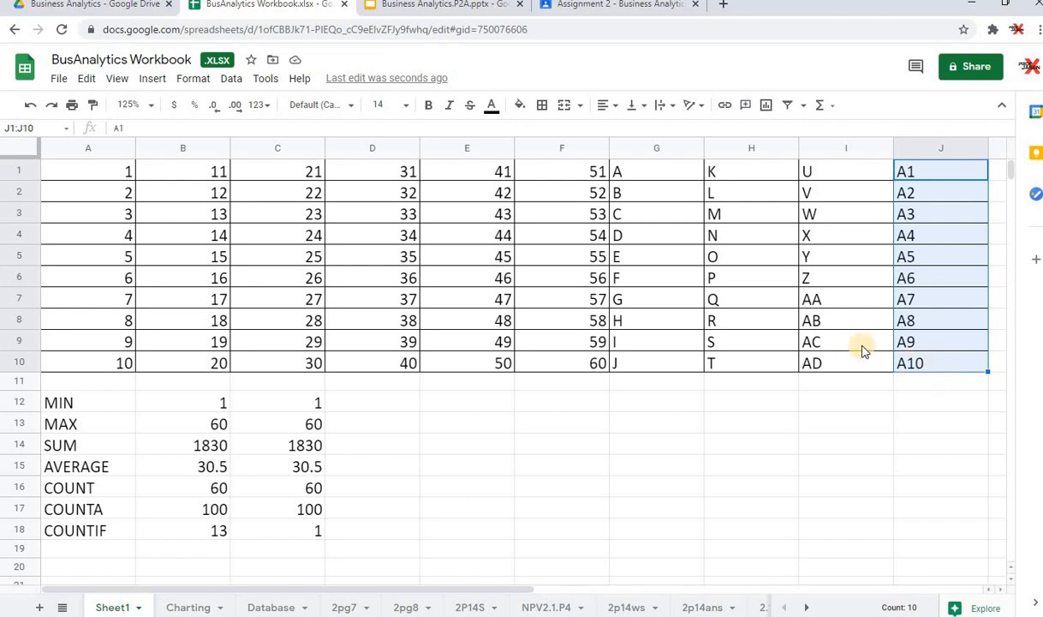
{"action": "left_click_drag", "start_coordinate": [826, 301], "coordinate": [946, 214]}
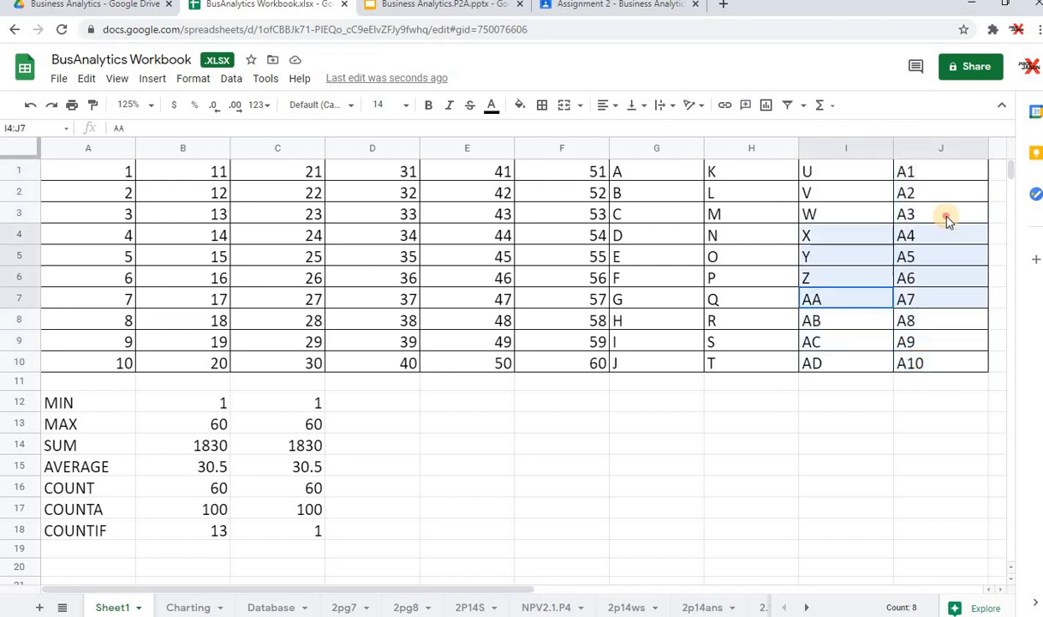
{"action": "left_click", "coordinate": [294, 532]}
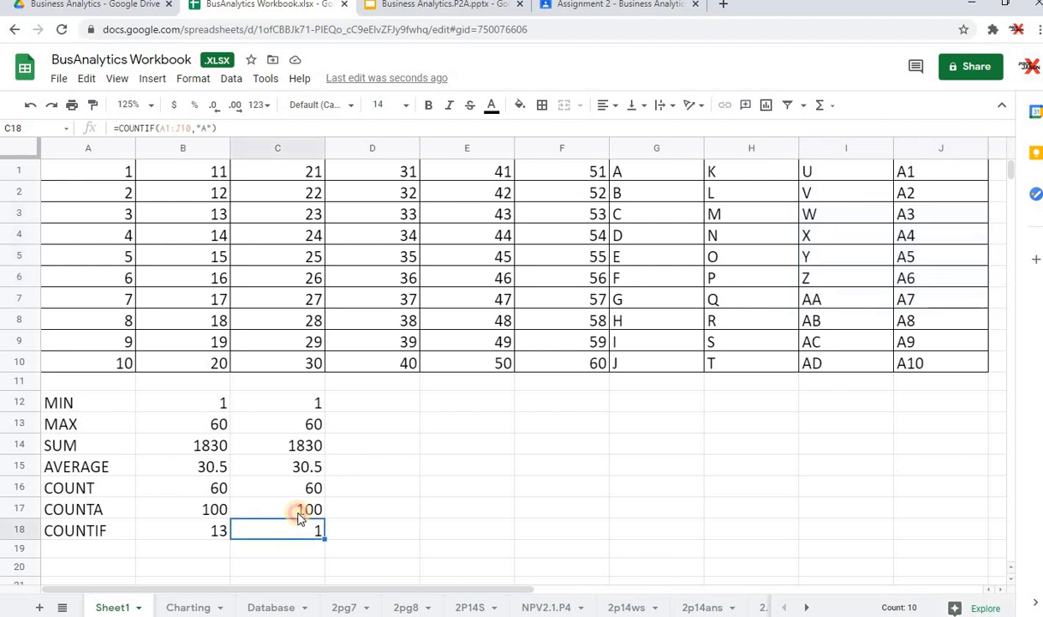
{"action": "left_click", "coordinate": [207, 127]}
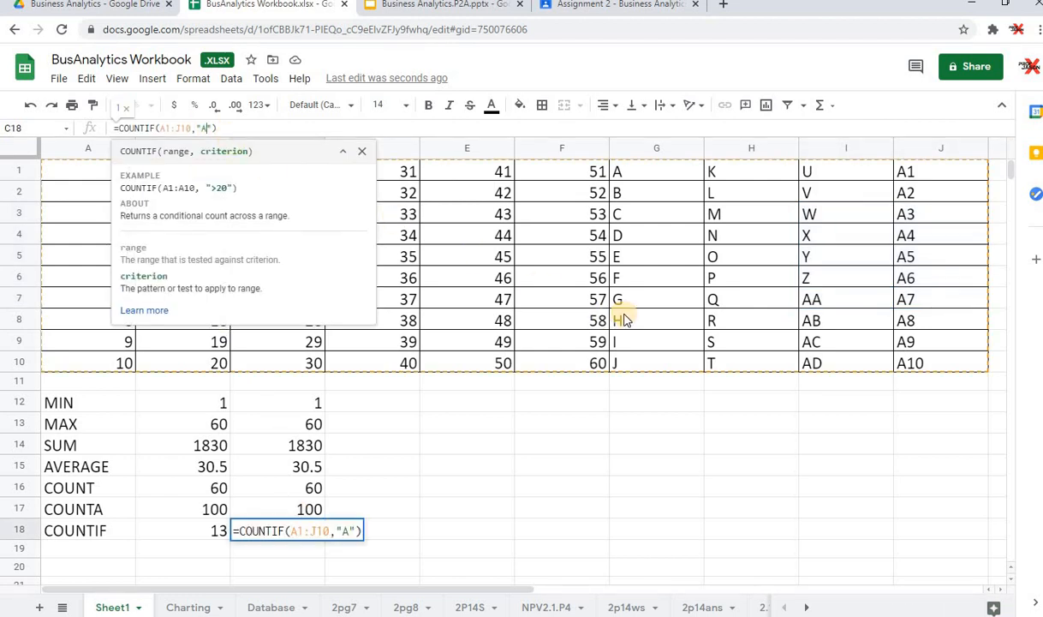
{"action": "left_click", "coordinate": [555, 548]}
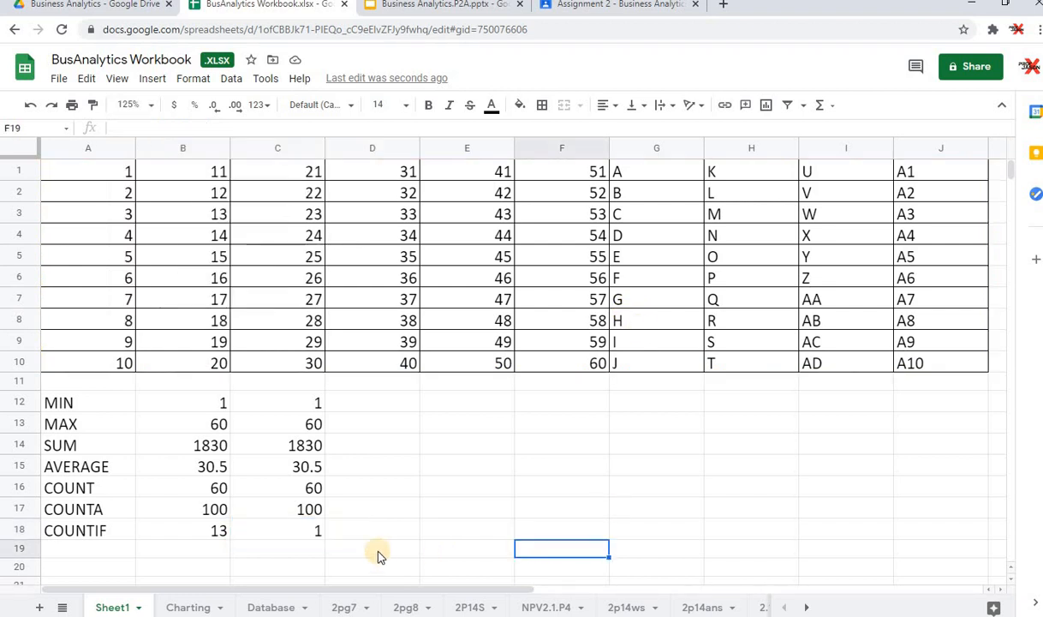
- Change the criterion of the COUNTIF formula in C18 to "A?"
{"action": "left_click", "coordinate": [311, 528]}
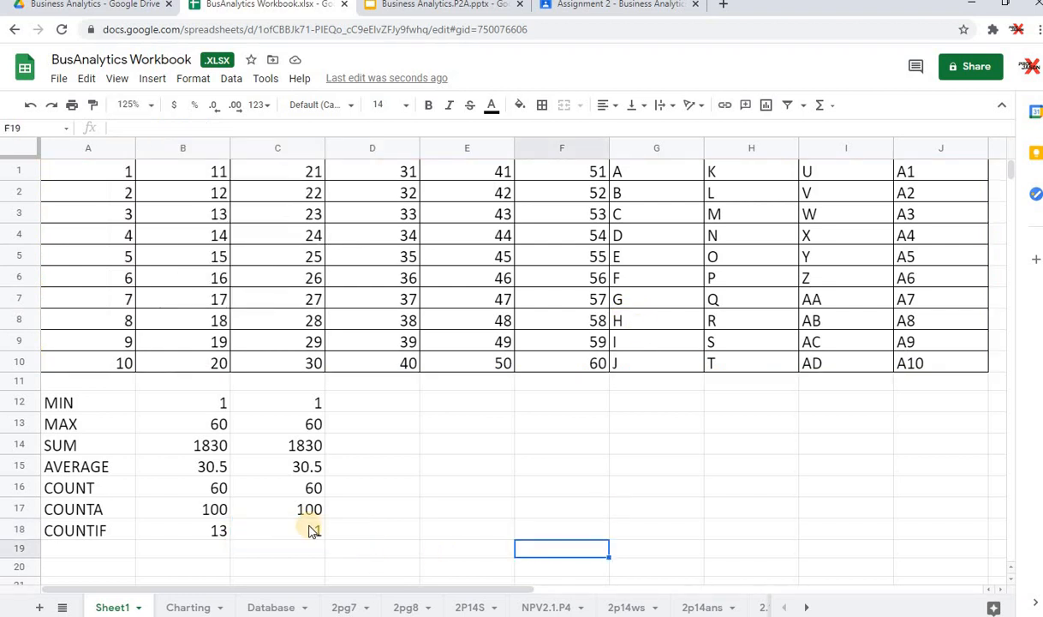
{"action": "left_click", "coordinate": [208, 127]}
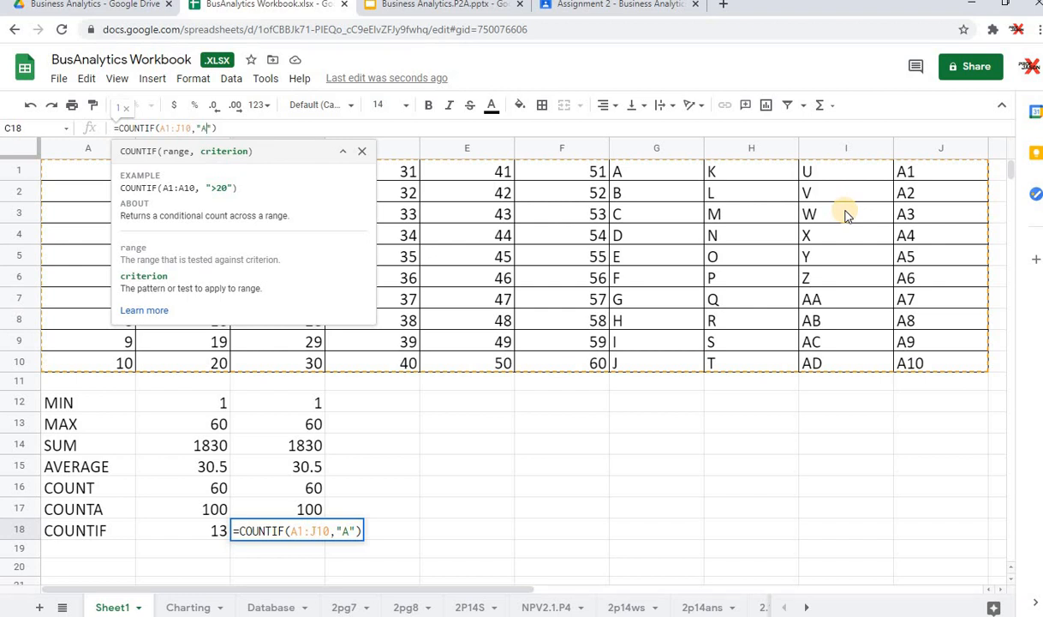
{"action": "type", "text": "?"}
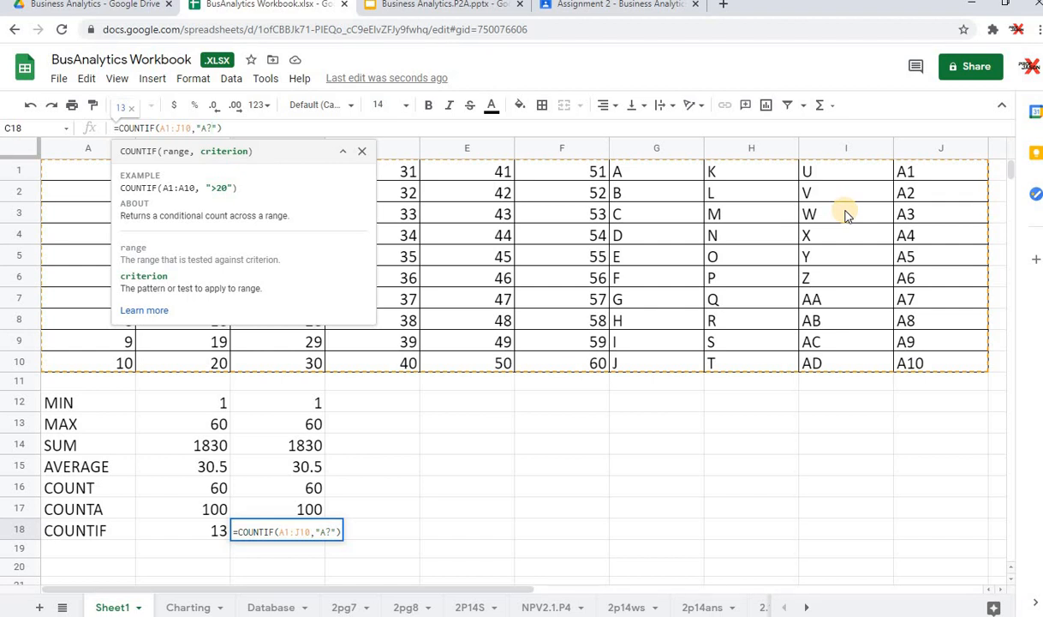
{"action": "key", "text": "Return"}
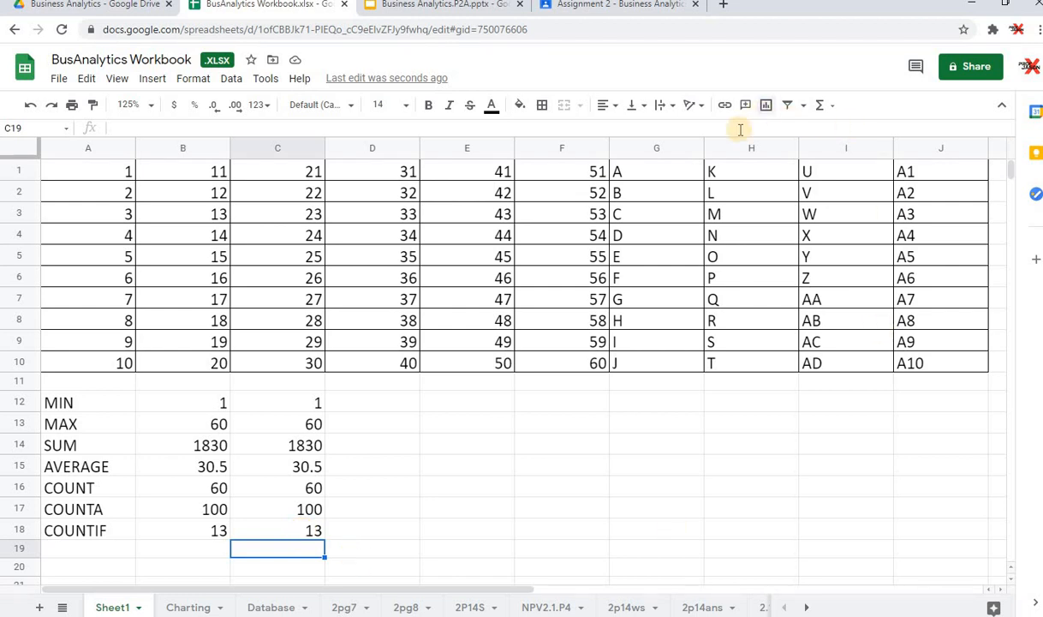
- Select all entries starting with A together, in G1, I7:I10 and J1:J10, to compare their count with the COUNTIF result
{"action": "left_click", "coordinate": [669, 172]}
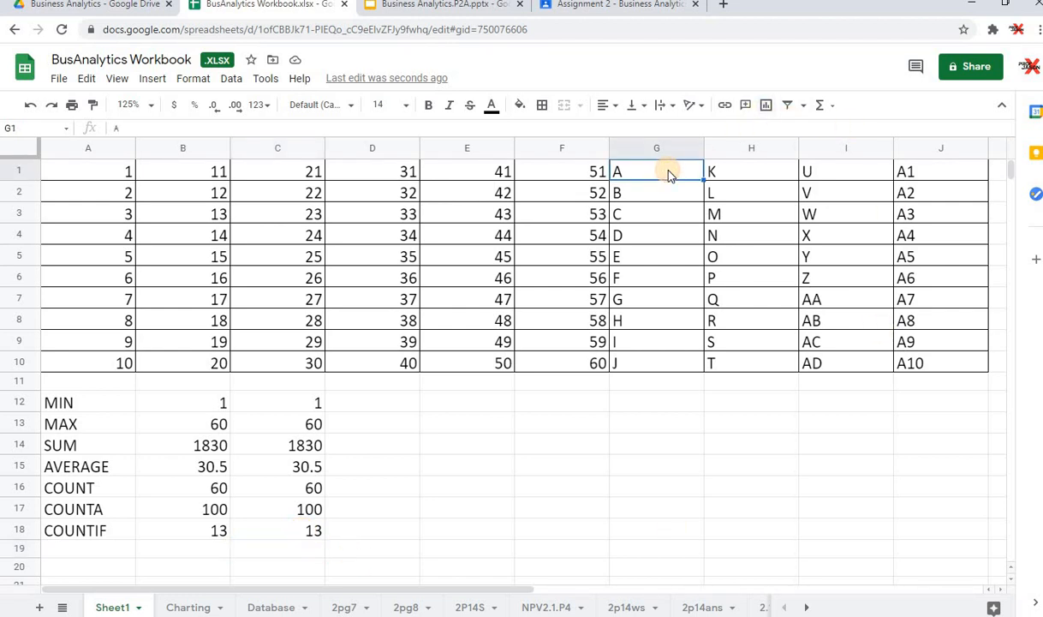
{"action": "left_click", "coordinate": [808, 301], "text": "ctrl"}
{"action": "left_click_drag", "start_coordinate": [816, 322], "coordinate": [826, 365]}
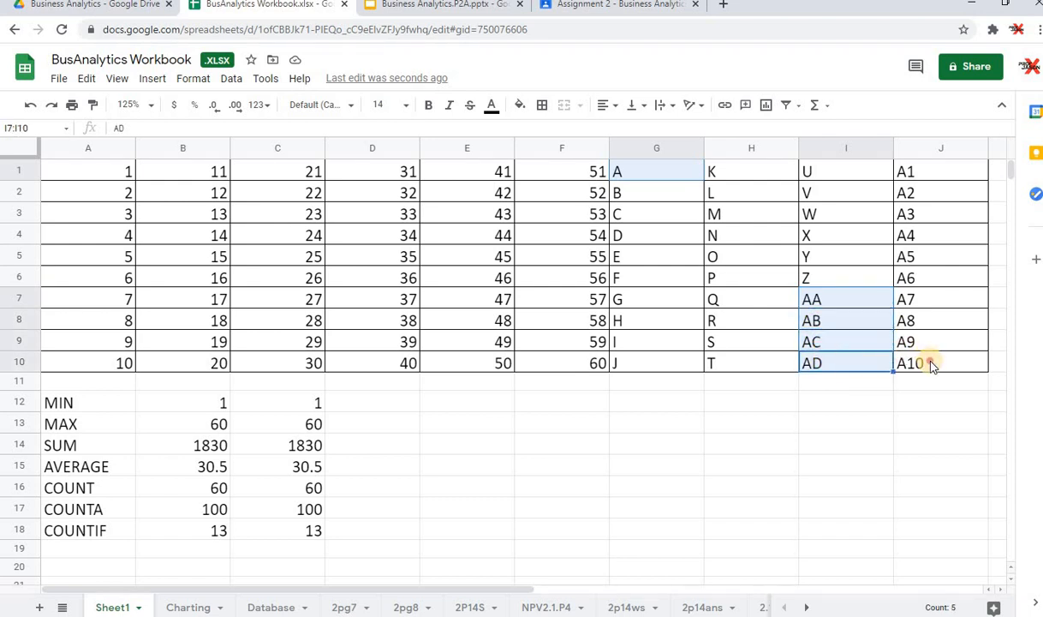
{"action": "left_click_drag", "start_coordinate": [930, 363], "coordinate": [936, 178]}
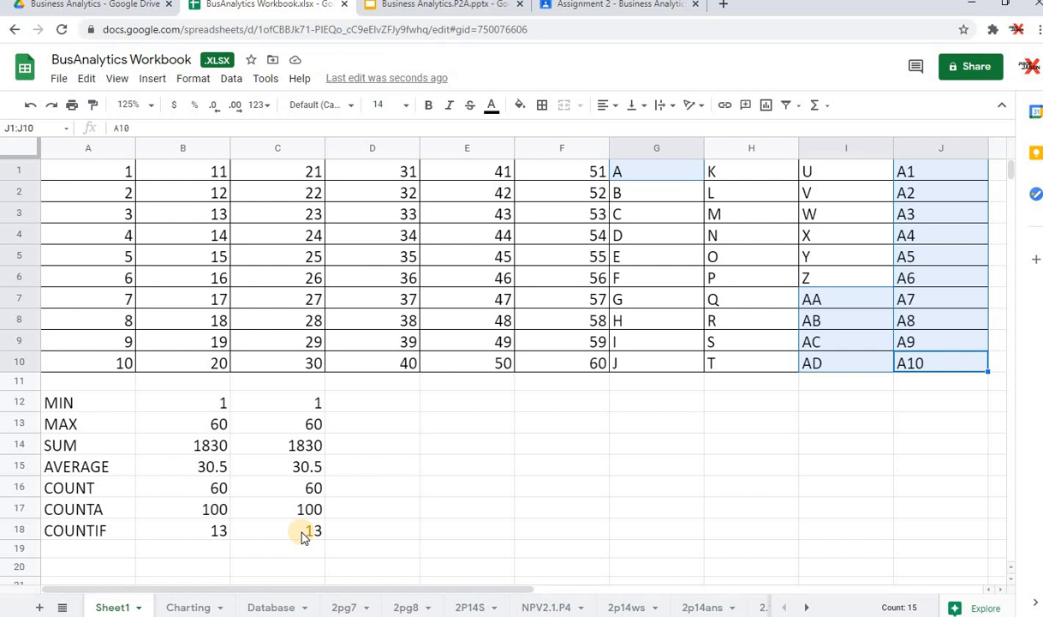
- Colour the text of cells G1 and J10 red
{"action": "left_click", "coordinate": [668, 174]}
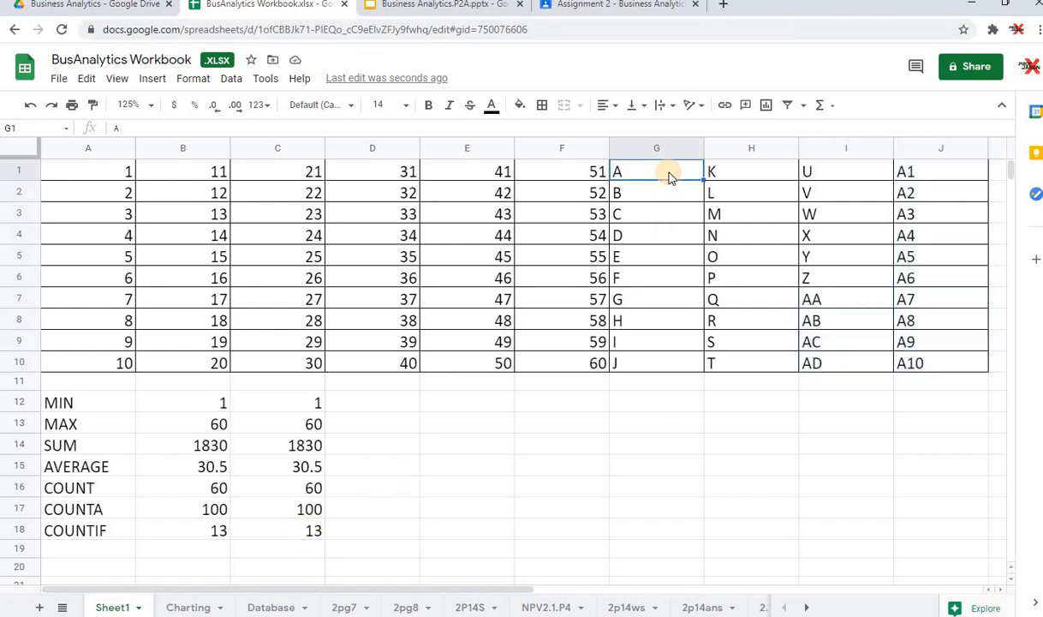
{"action": "left_click", "coordinate": [944, 366]}
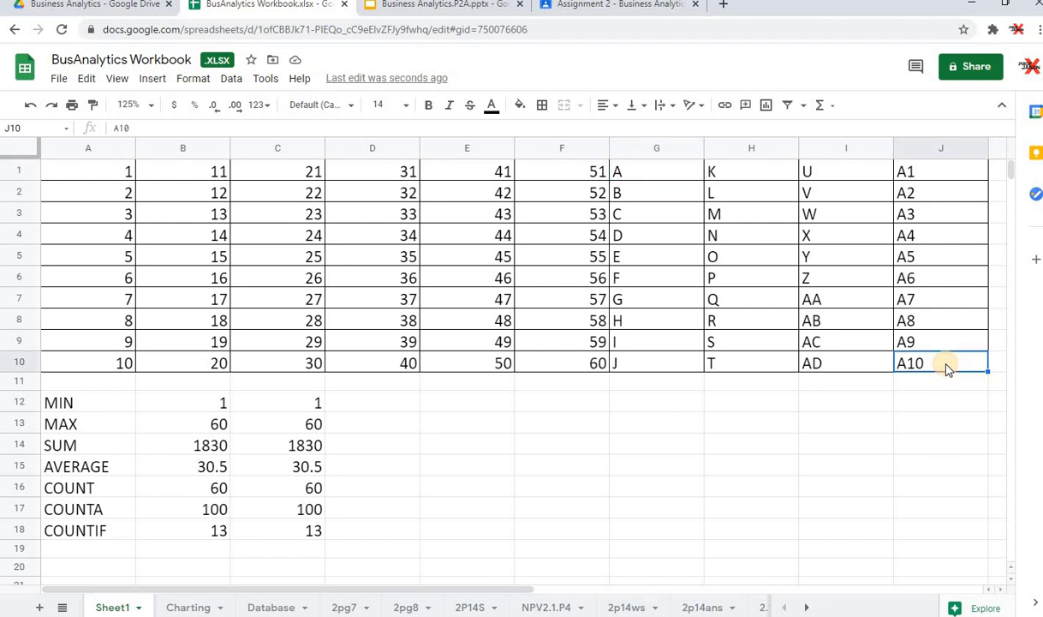
{"action": "left_click", "coordinate": [666, 177], "text": "ctrl"}
{"action": "left_click", "coordinate": [493, 106]}
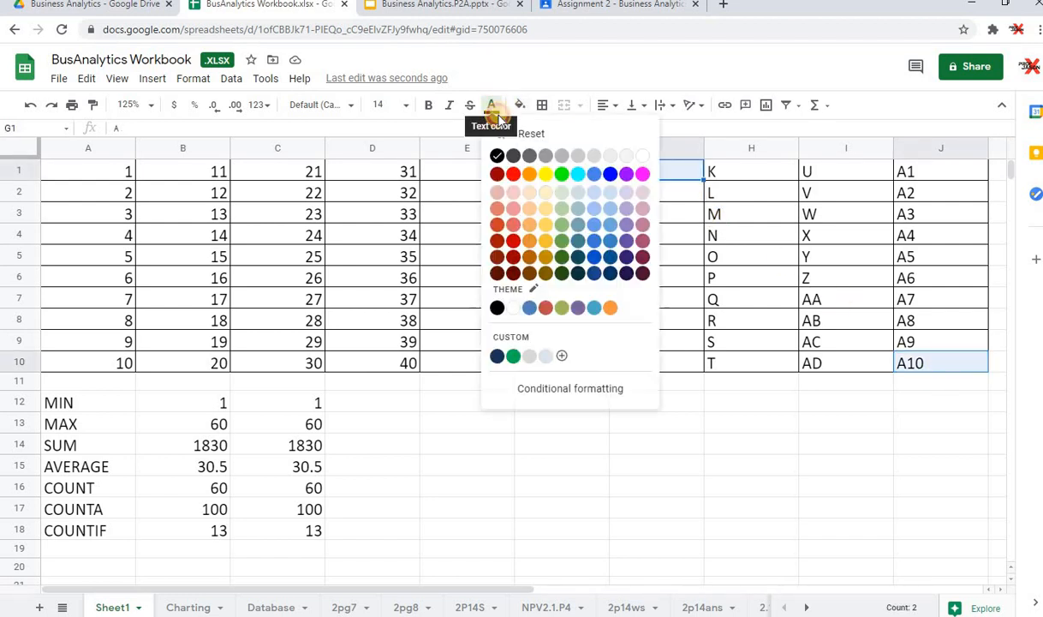
{"action": "left_click", "coordinate": [497, 173]}
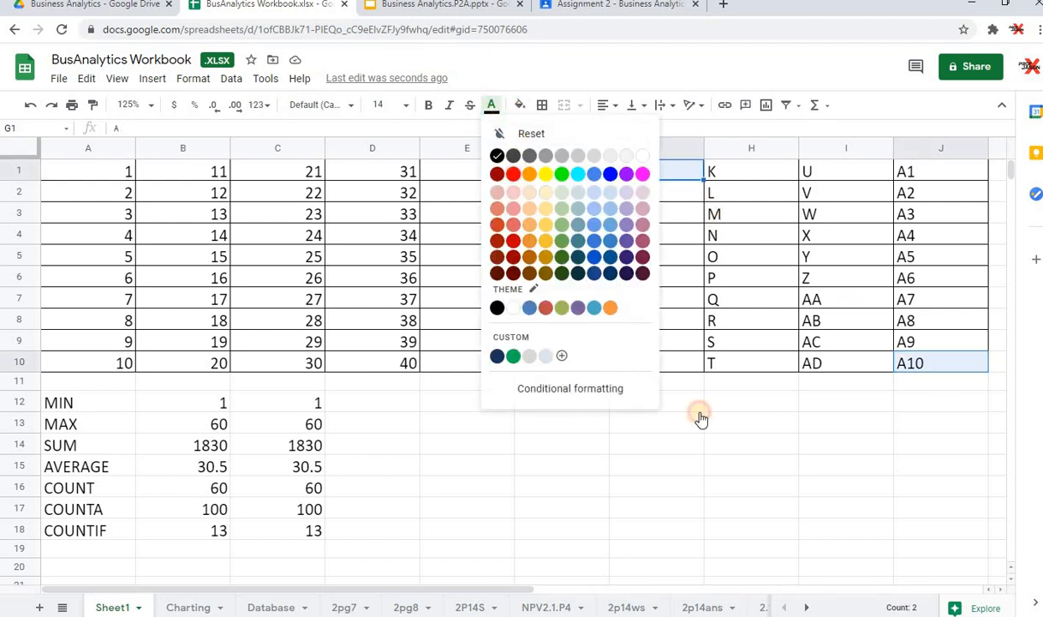
{"action": "left_click", "coordinate": [729, 470]}
- Change the criterion of the COUNTIF formula in C18 to "A??" and review the formula
{"action": "left_click", "coordinate": [308, 531]}
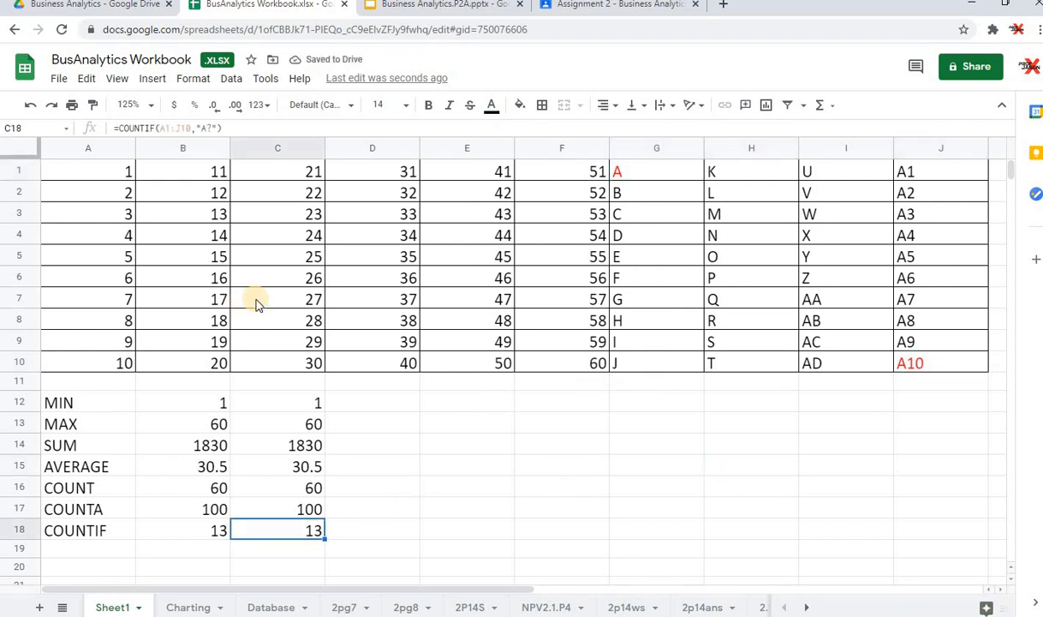
{"action": "left_click", "coordinate": [208, 128]}
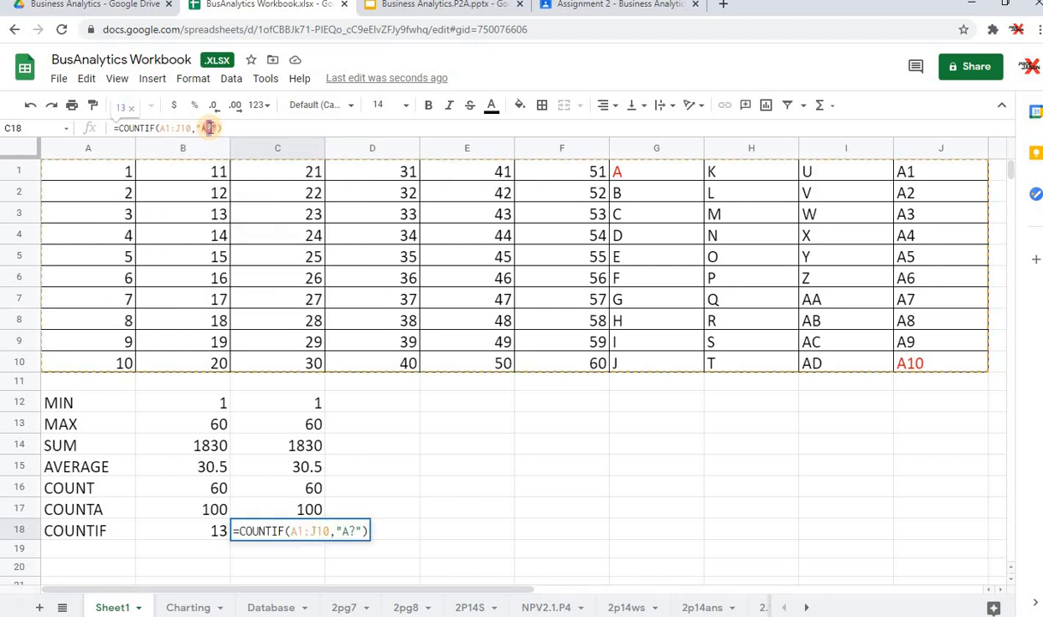
{"action": "double_click", "coordinate": [208, 129]}
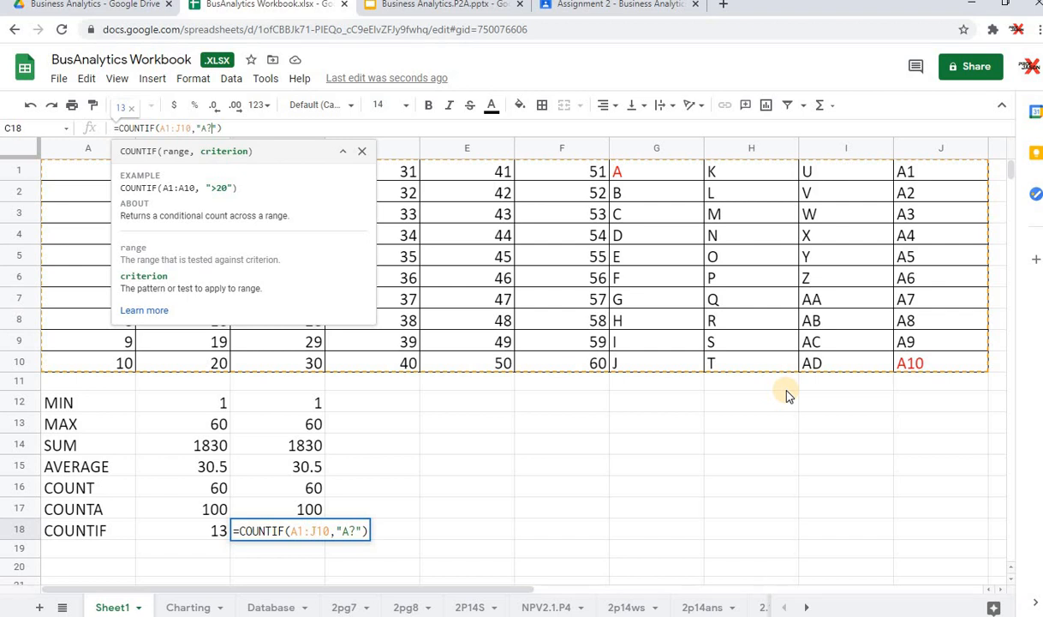
{"action": "type", "text": "?"}
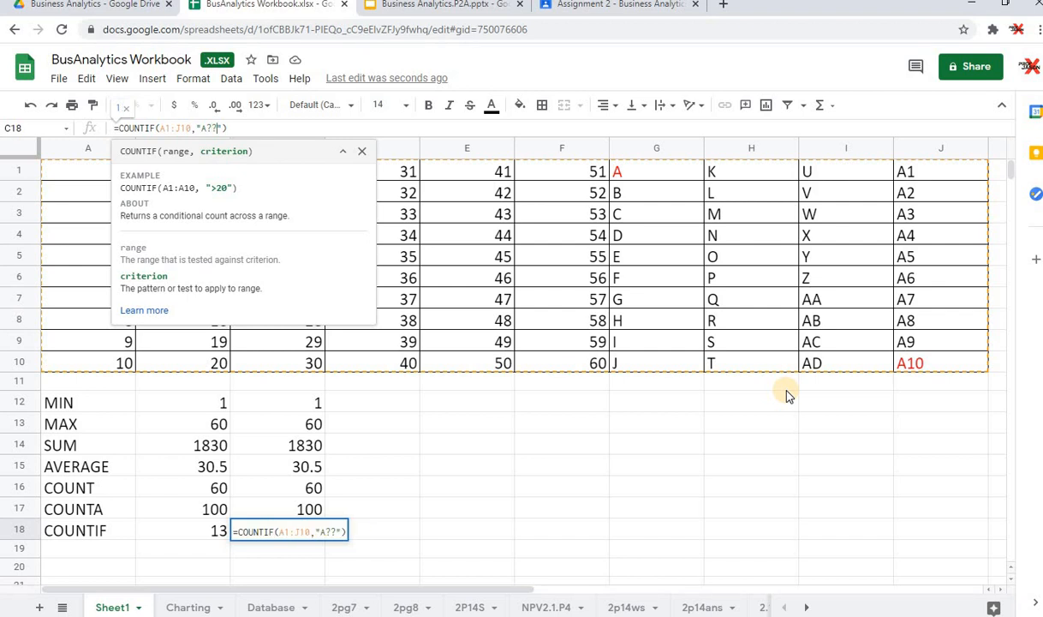
{"action": "key", "text": "Return"}
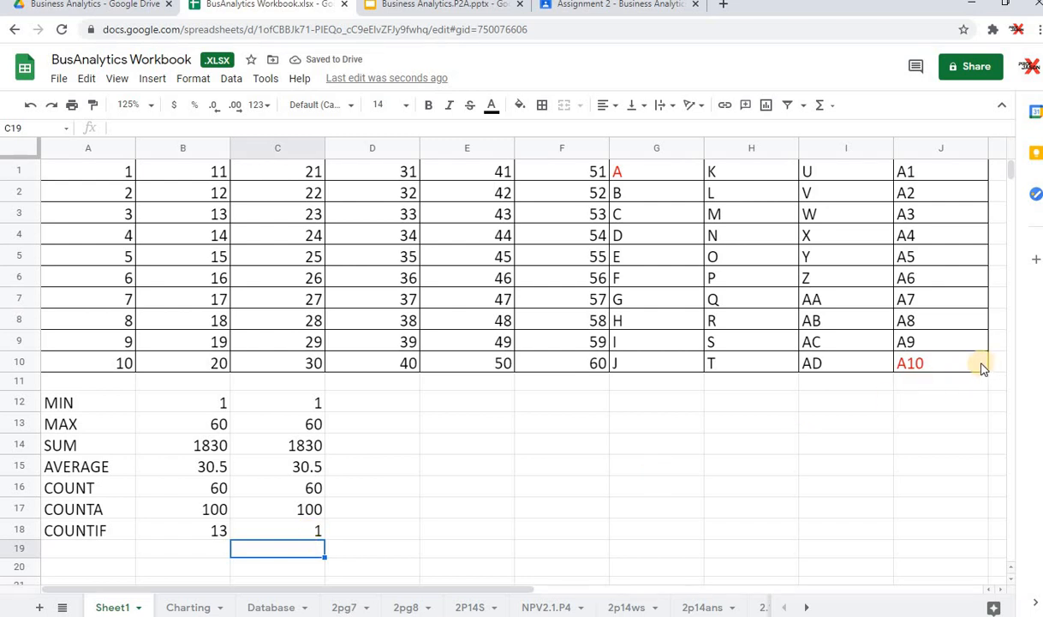
{"action": "left_click", "coordinate": [306, 532]}
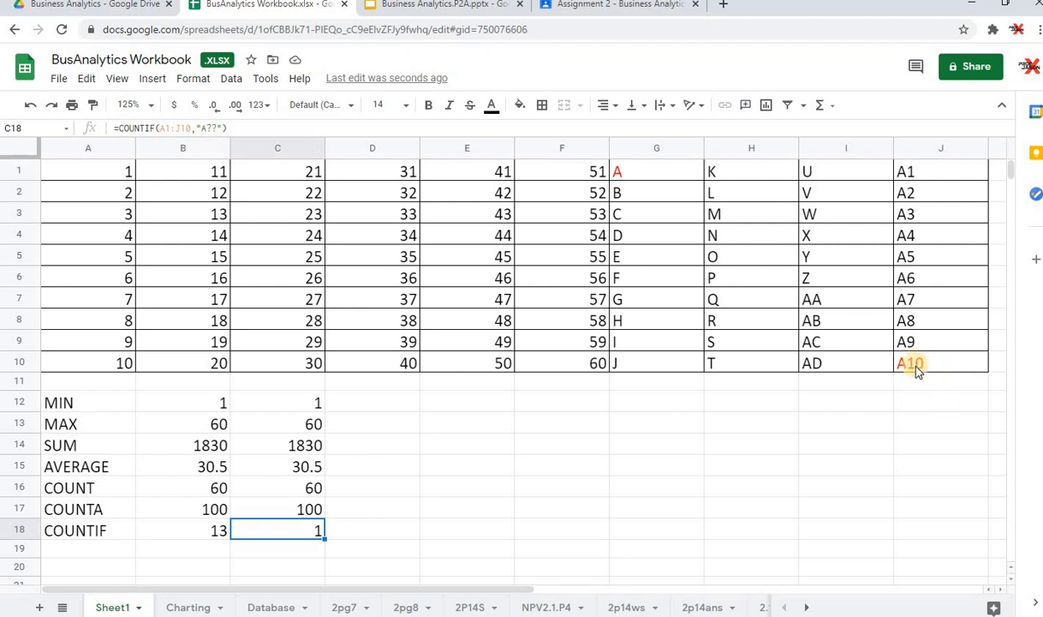
- Change the criterion of the COUNTIF formula in C18 back to "A?"
{"action": "left_click", "coordinate": [211, 127]}
{"action": "key", "text": "BackSpace"}
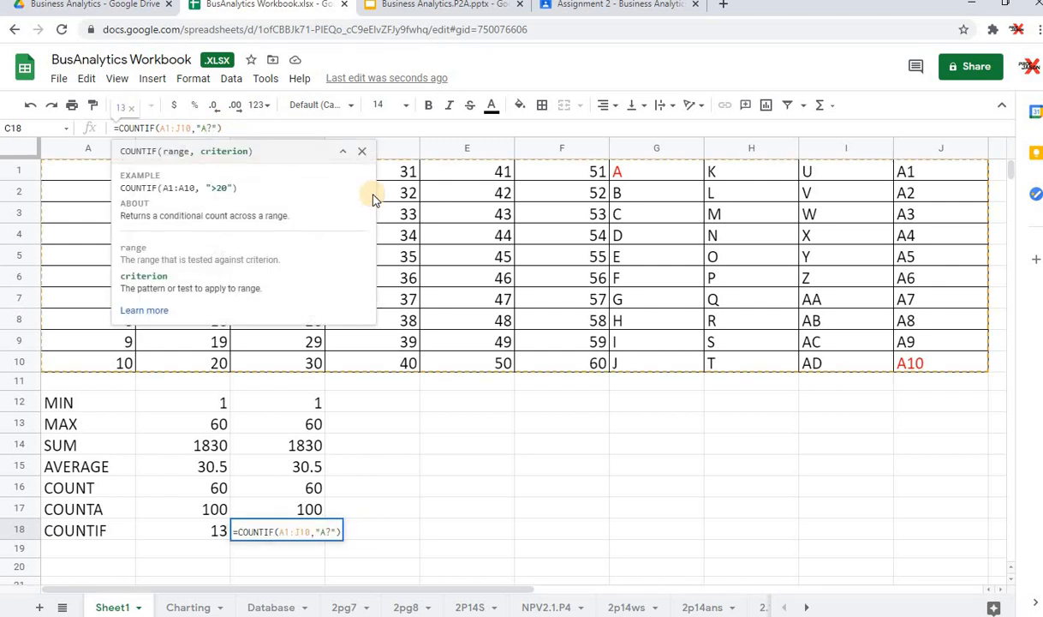
{"action": "key", "text": "Return"}
{"action": "left_click", "coordinate": [670, 507]}
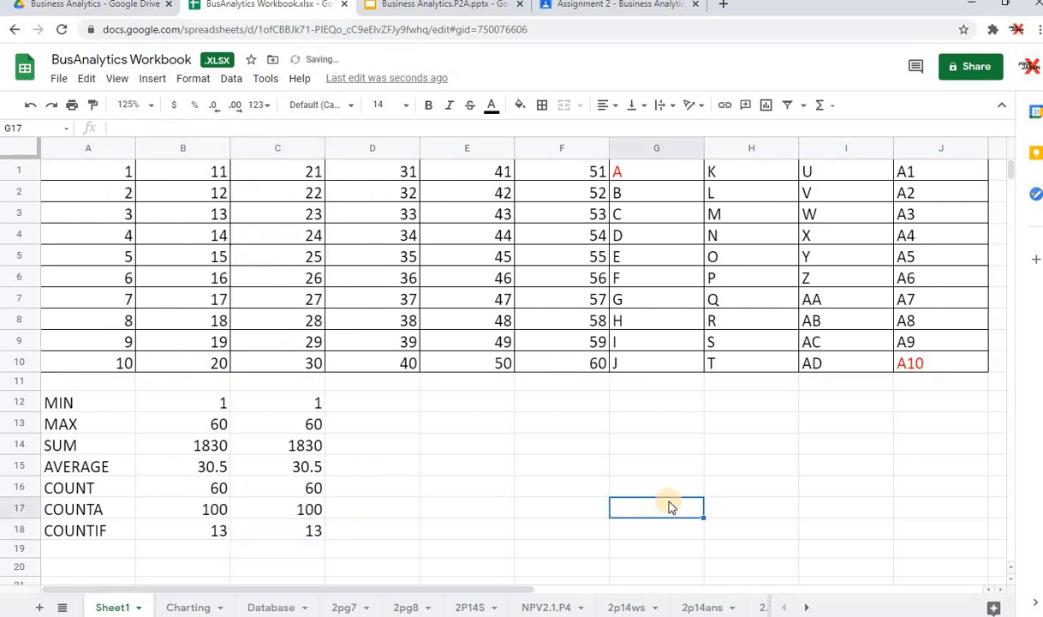
- Undo the recent criterion edits to the COUNTIF formula in C18 and the red text colour on G1 and J10
{"action": "key", "text": "ctrl+z"}
{"action": "key", "text": "ctrl+y"}
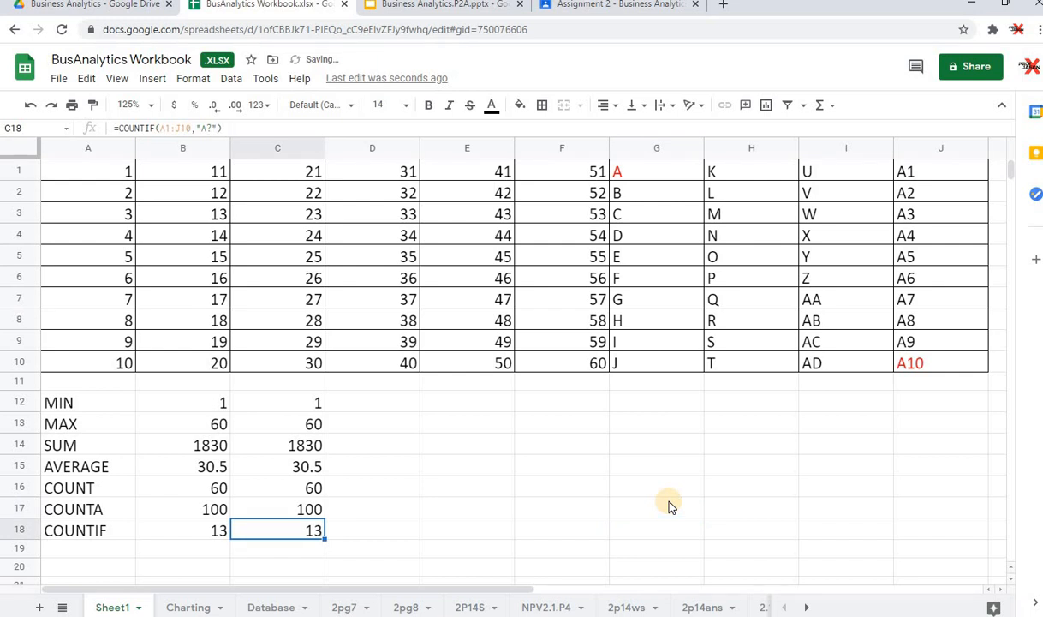
{"action": "key", "text": "ctrl+y"}
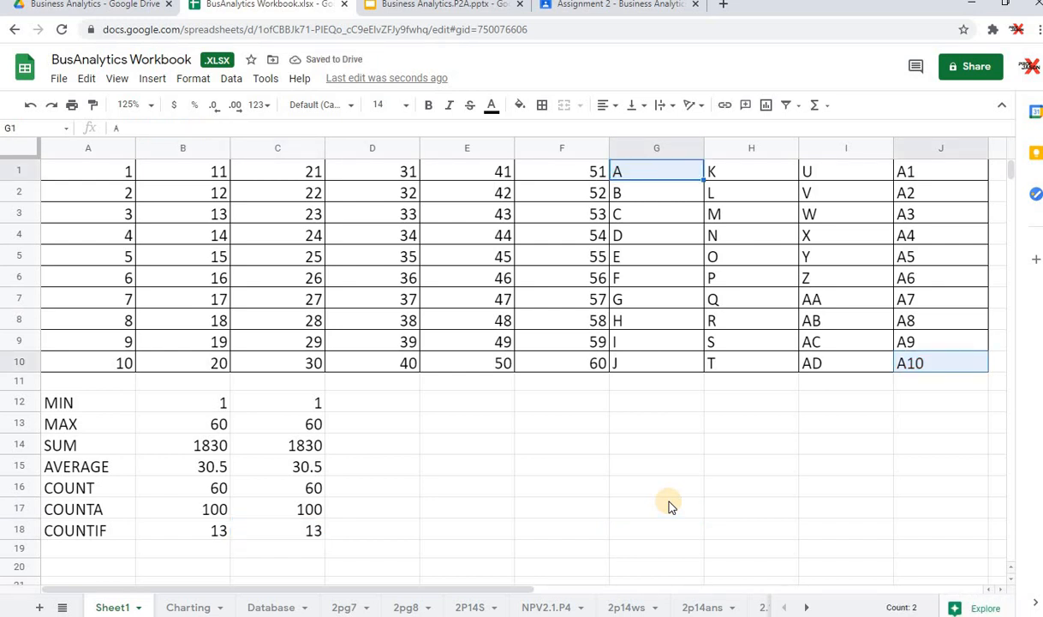
- Switch to the Business Analytics.P2A.pptx presentation in Google Slides, start its slideshow and advance to the Assignment slide
{"action": "left_click", "coordinate": [466, 9]}
{"action": "left_click", "coordinate": [900, 72]}
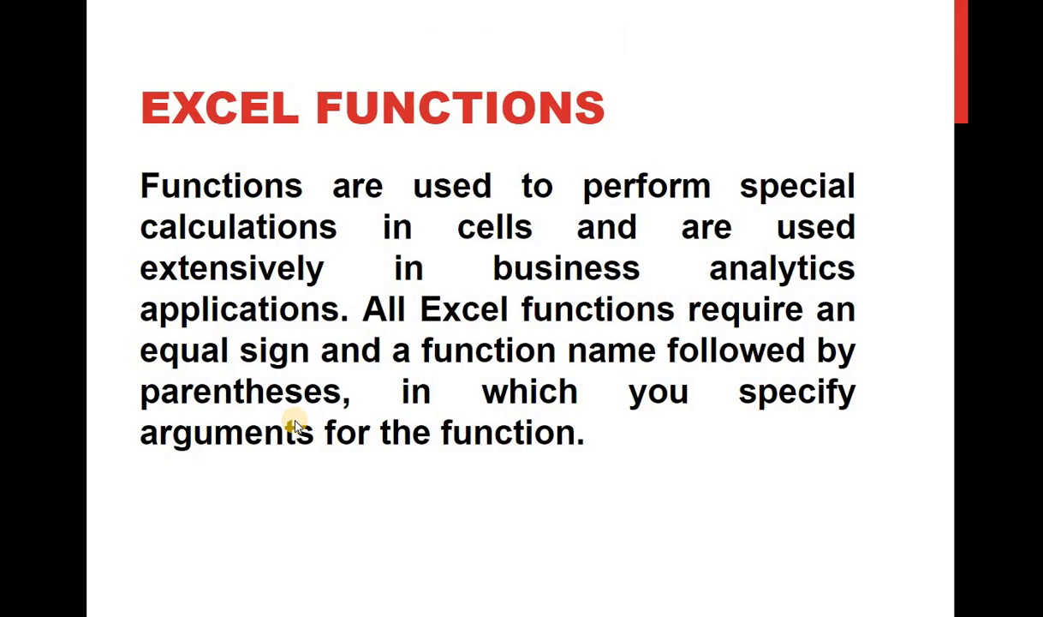
{"action": "left_click", "coordinate": [294, 424]}
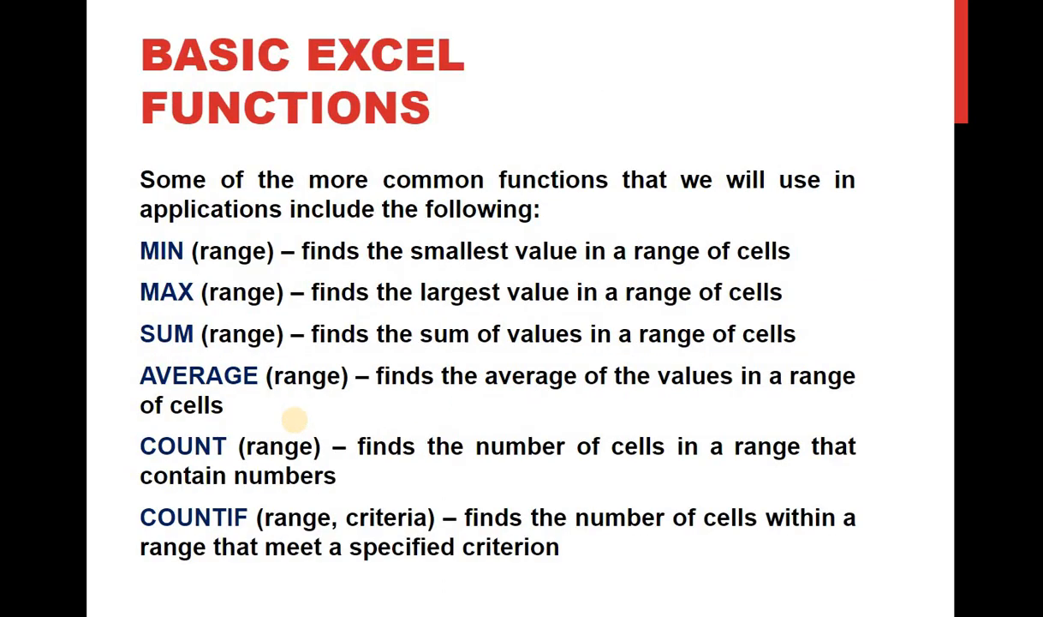
{"action": "left_click", "coordinate": [294, 418]}
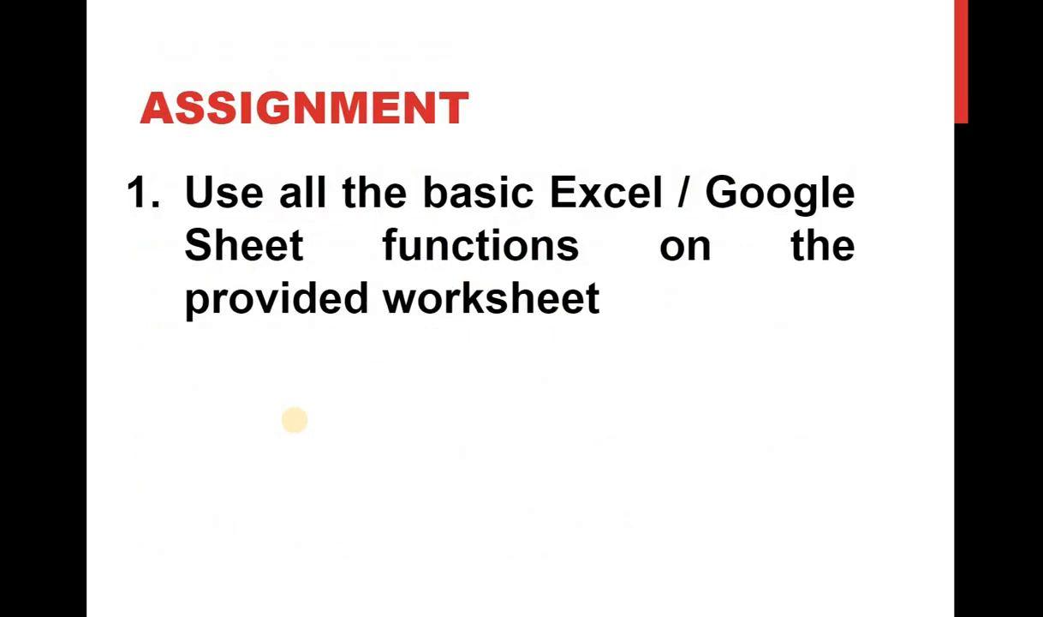